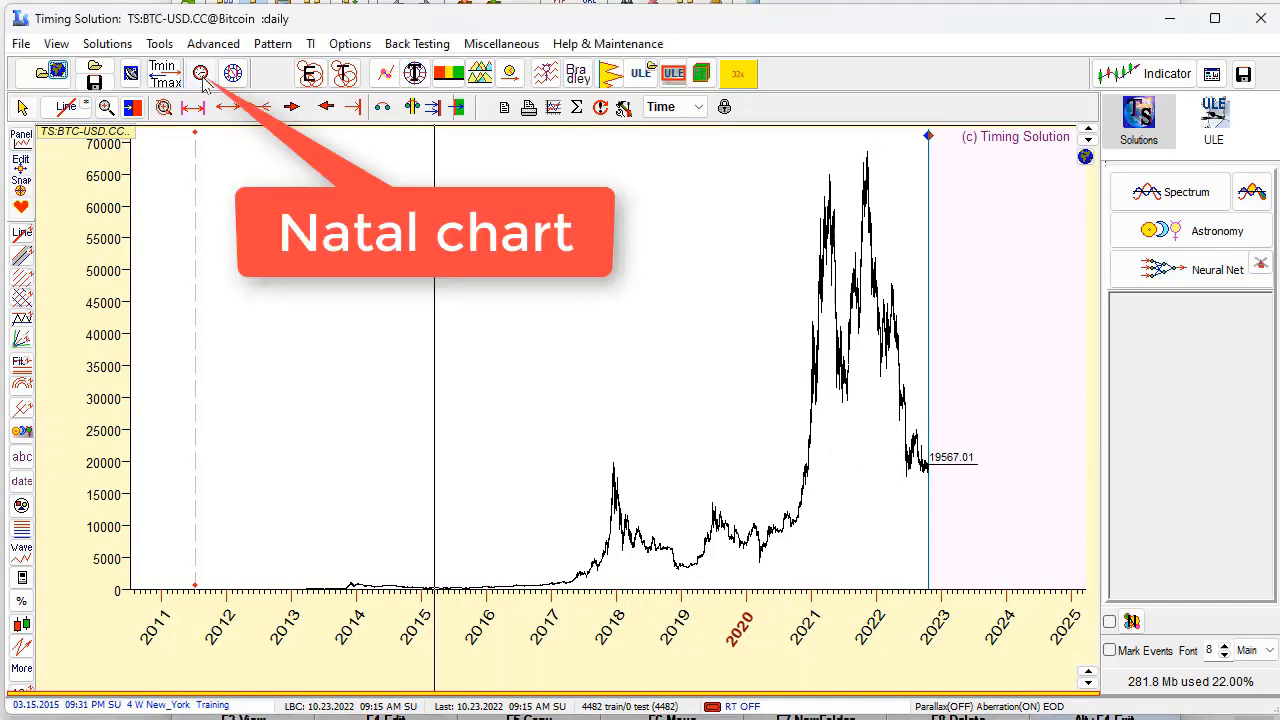
Accept the default natal chart data and run the ephemeris calculation with Fast Ephemeris enabled
{"action": "left_click", "coordinate": [202, 78]}
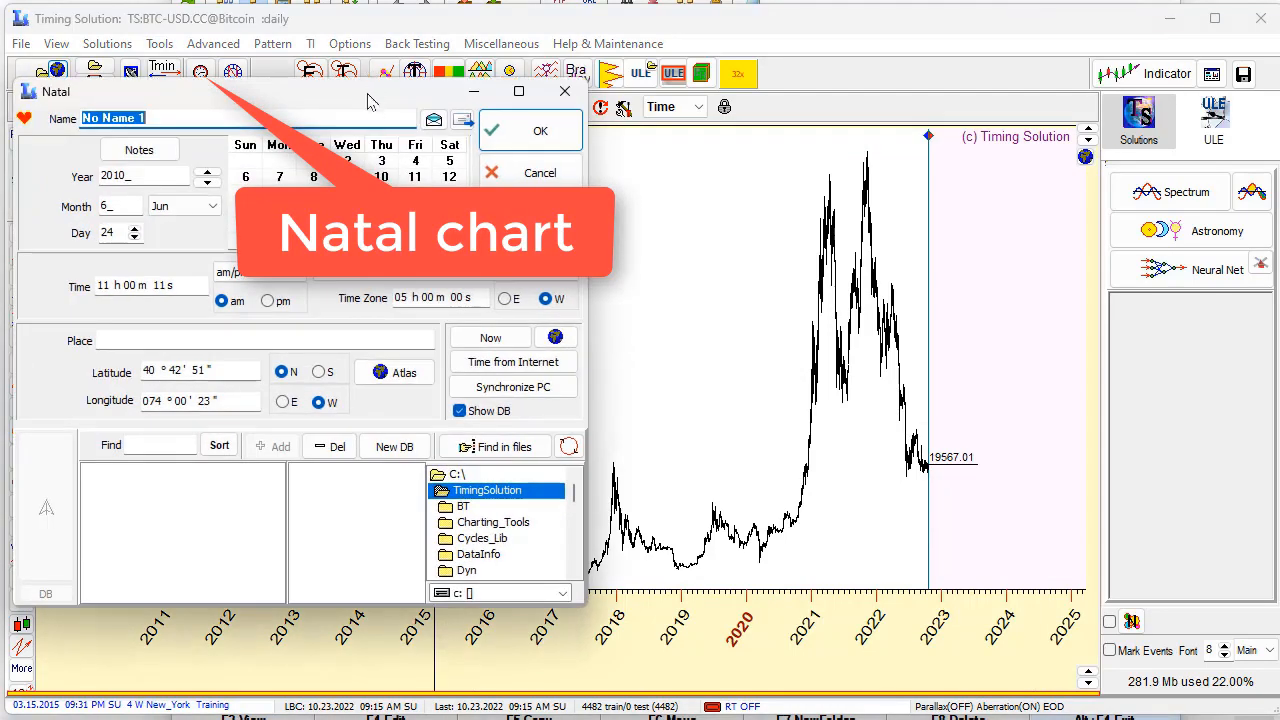
{"action": "left_click_drag", "start_coordinate": [372, 98], "coordinate": [593, 101]}
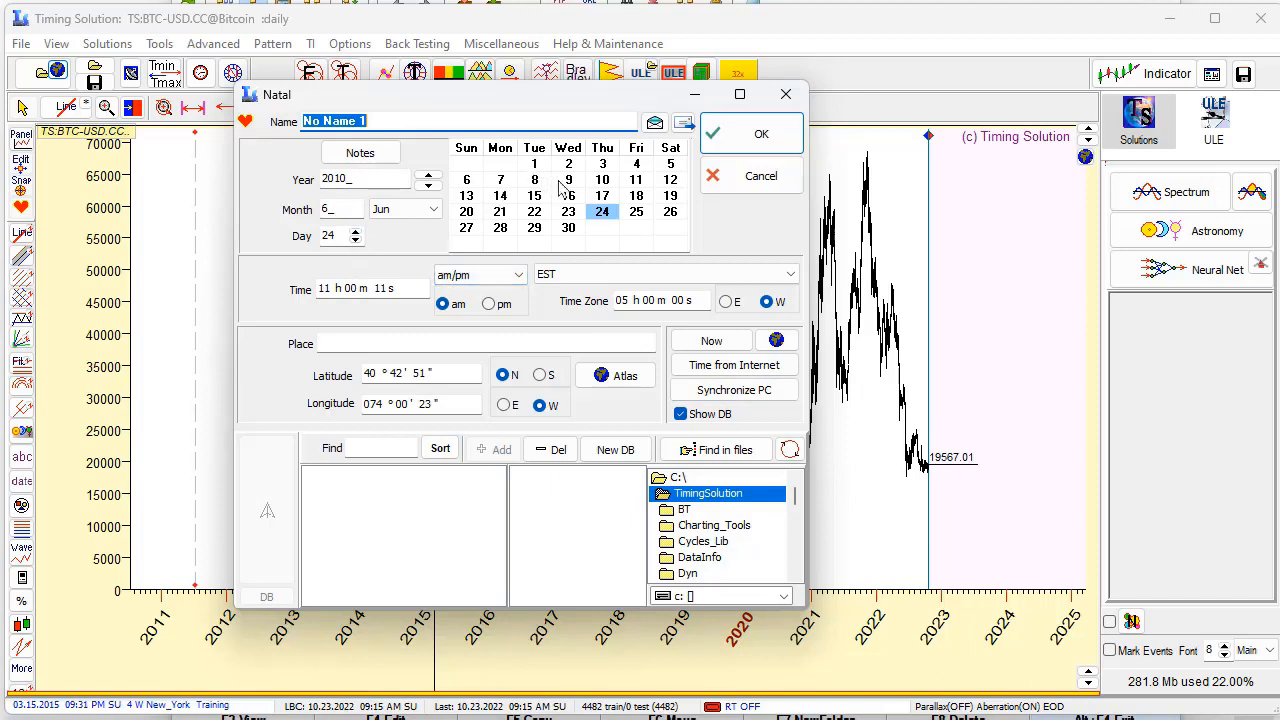
{"action": "left_click", "coordinate": [738, 142]}
{"action": "left_click", "coordinate": [492, 300]}
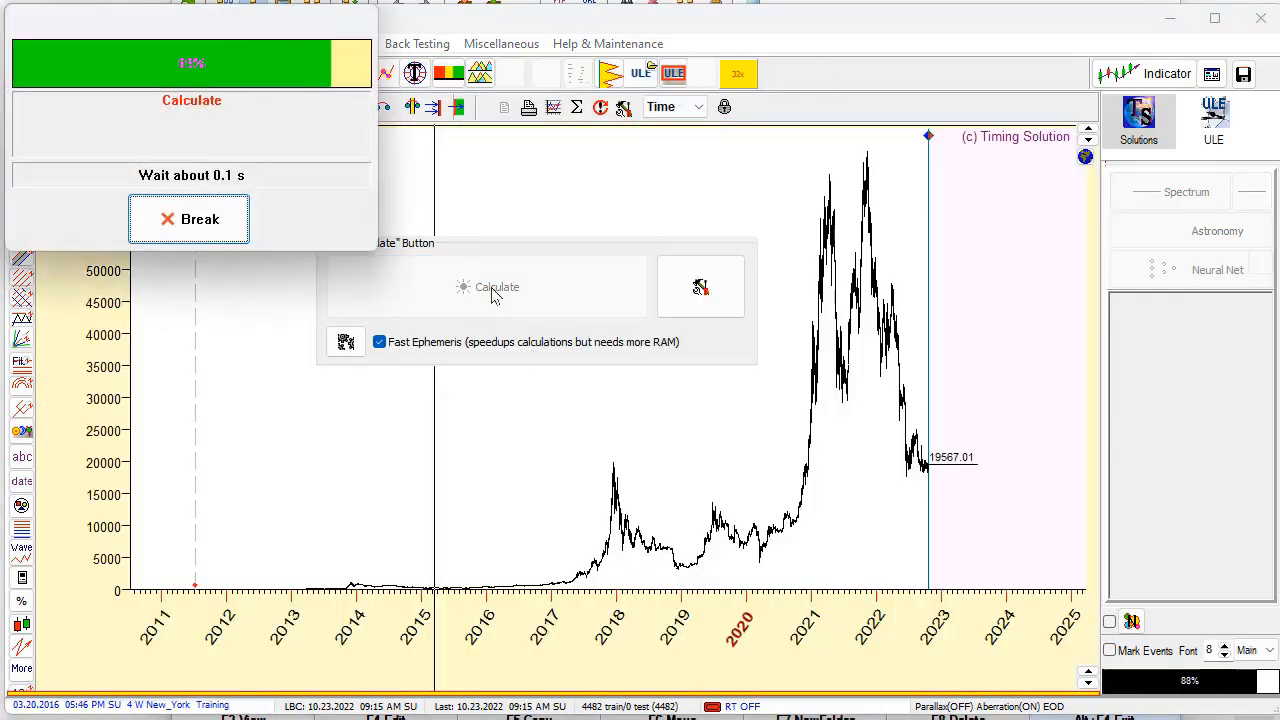
Open the astrological prediction techniques chart beside the daily Bitcoin candles for June to early July 2022
{"action": "left_click_drag", "start_coordinate": [893, 437], "coordinate": [962, 512]}
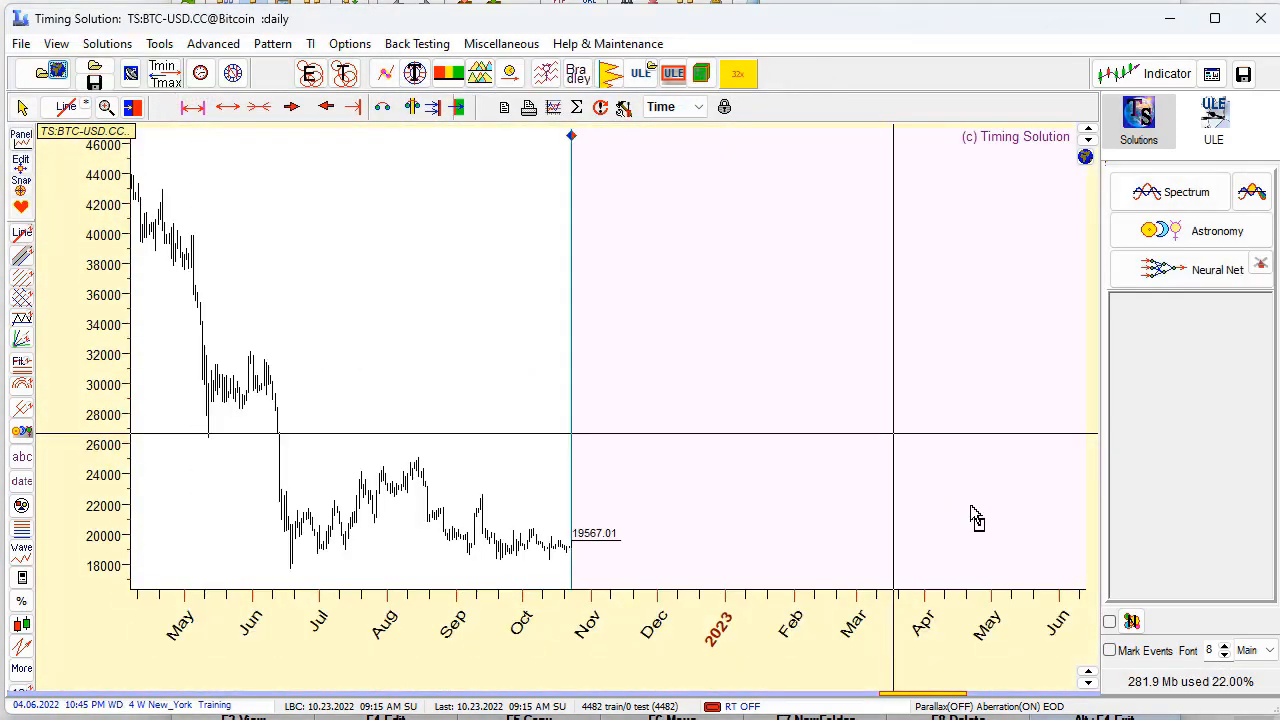
{"action": "left_click_drag", "start_coordinate": [247, 437], "coordinate": [484, 540]}
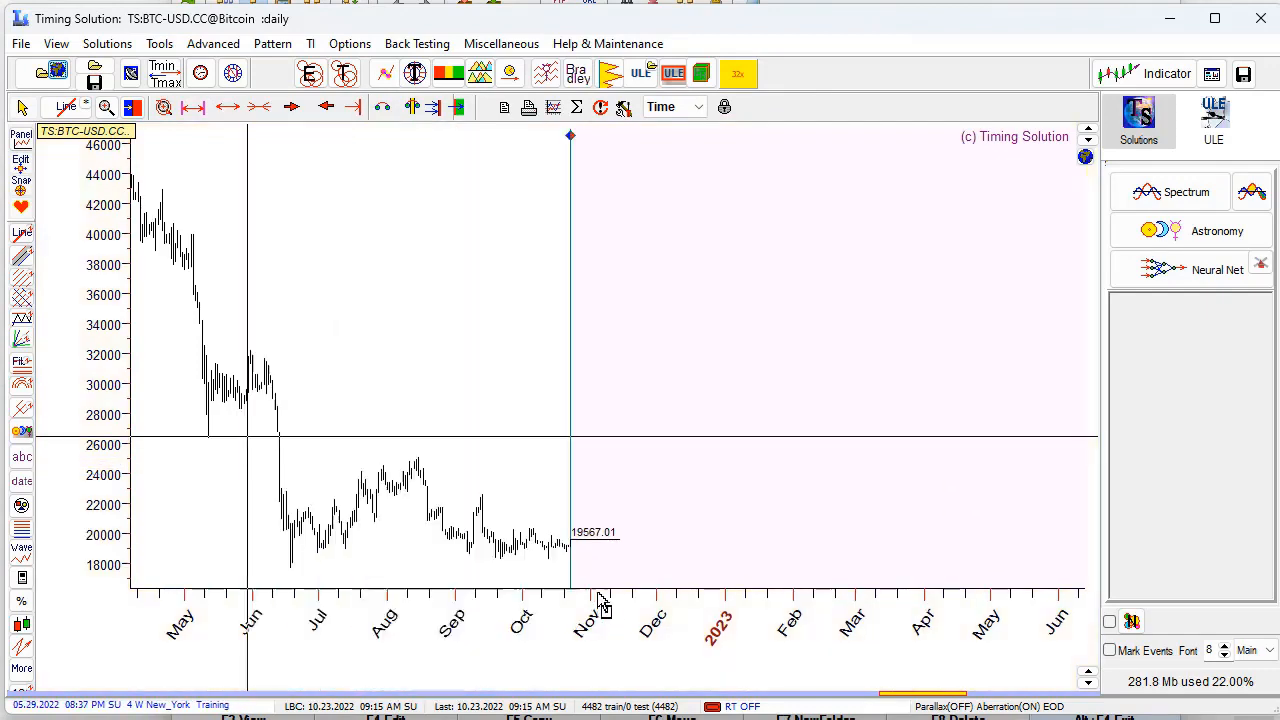
{"action": "left_click_drag", "start_coordinate": [273, 510], "coordinate": [411, 512]}
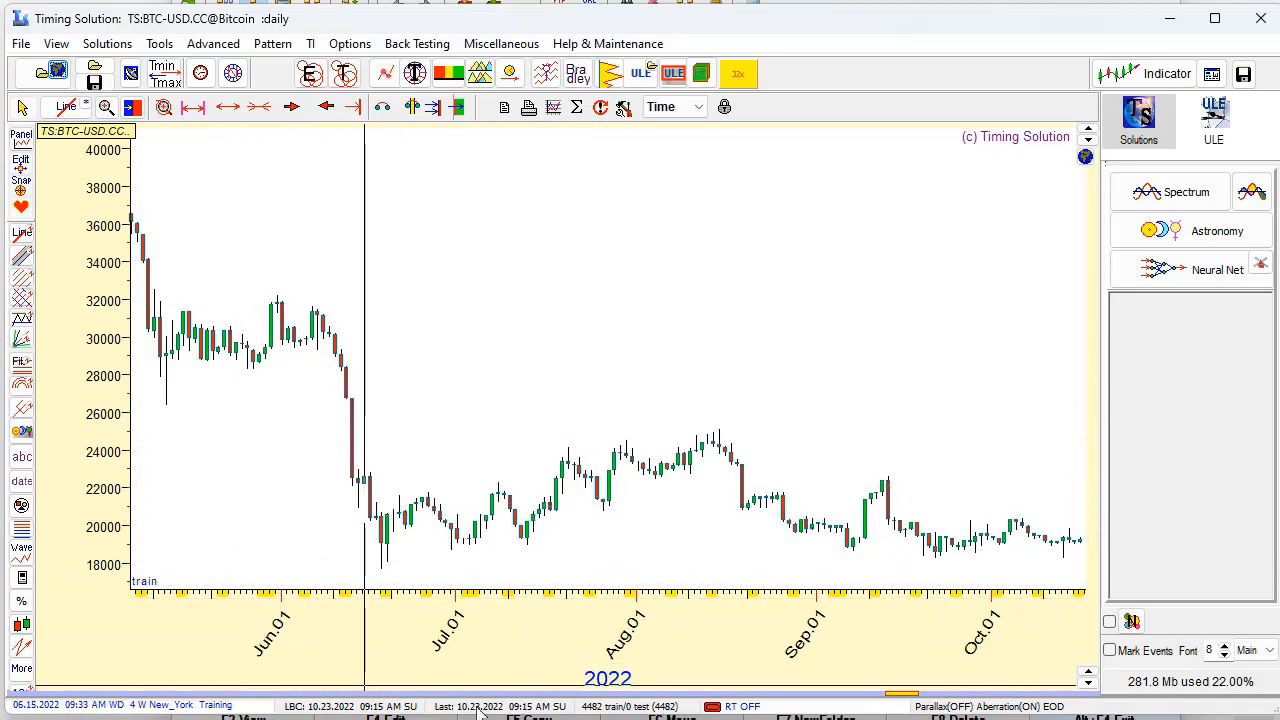
{"action": "left_click_drag", "start_coordinate": [260, 400], "coordinate": [523, 523]}
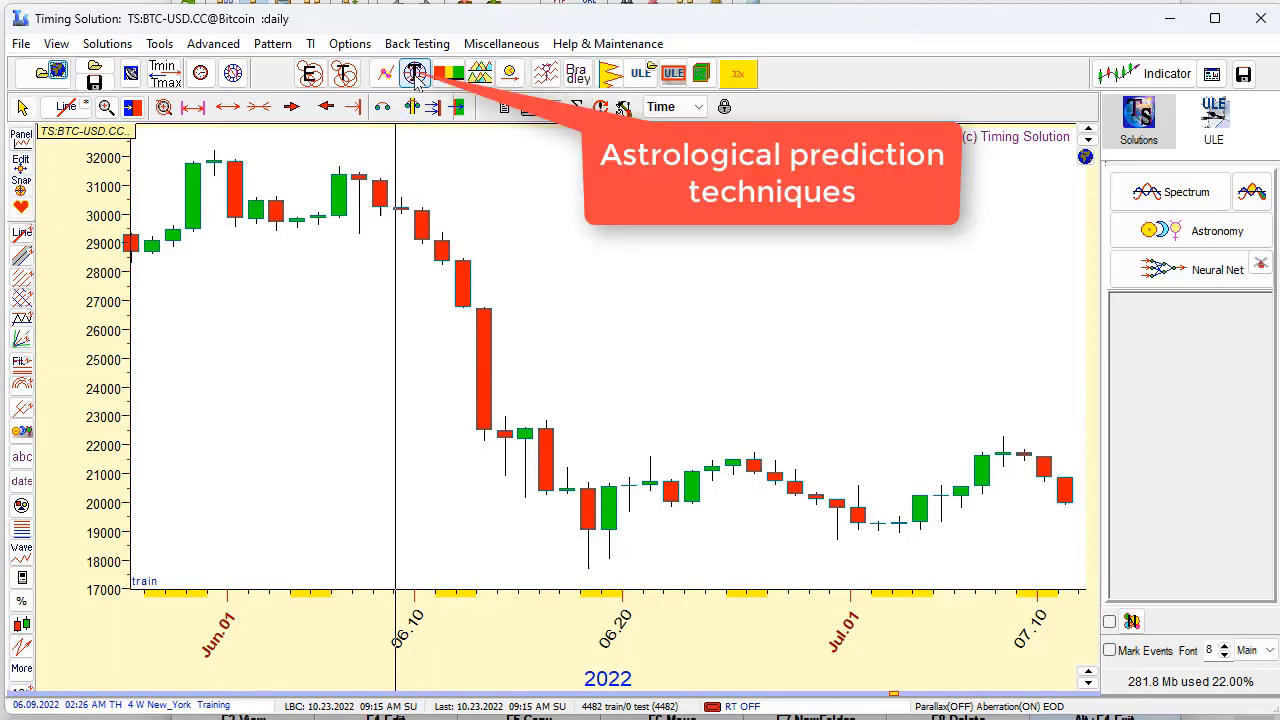
{"action": "left_click", "coordinate": [415, 75]}
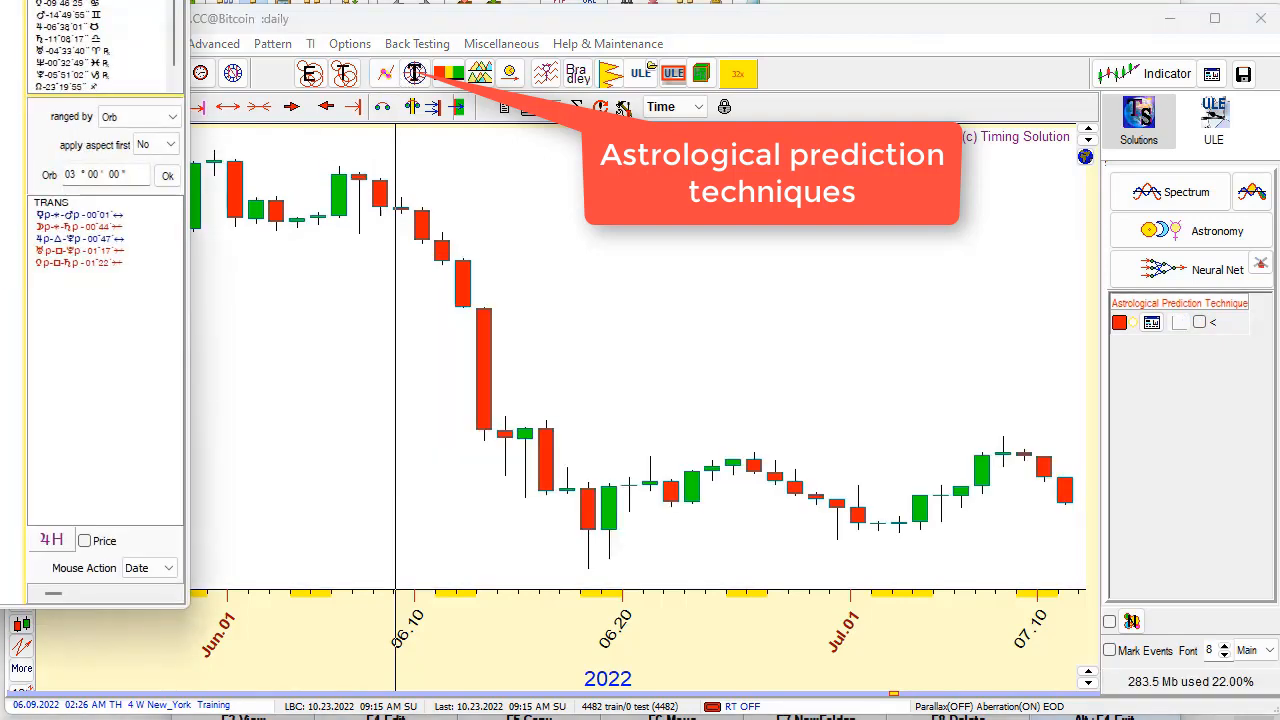
{"action": "left_click_drag", "start_coordinate": [2, 2], "coordinate": [1162, 11]}
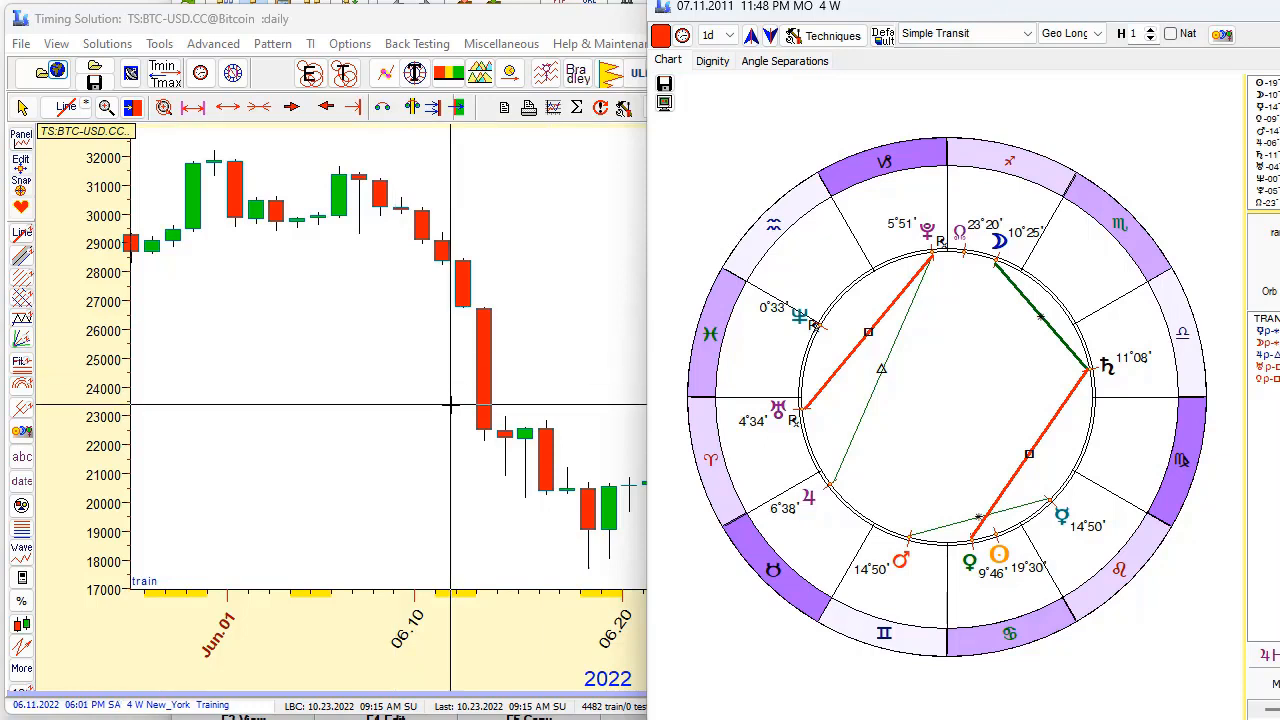
Cast the Simple Transit chart for the May 30 and June 13, 2022 candles, ending on June 13 with its aspect list in view
{"action": "left_click", "coordinate": [494, 482]}
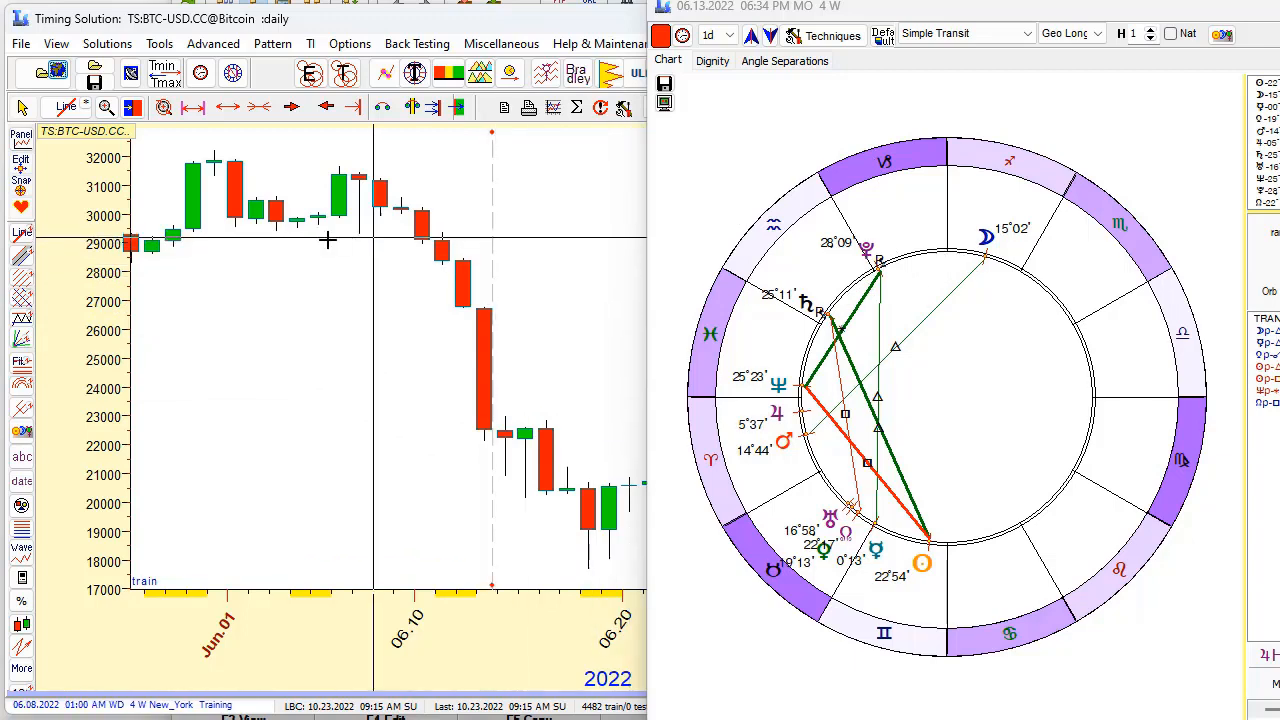
{"action": "left_click", "coordinate": [207, 268]}
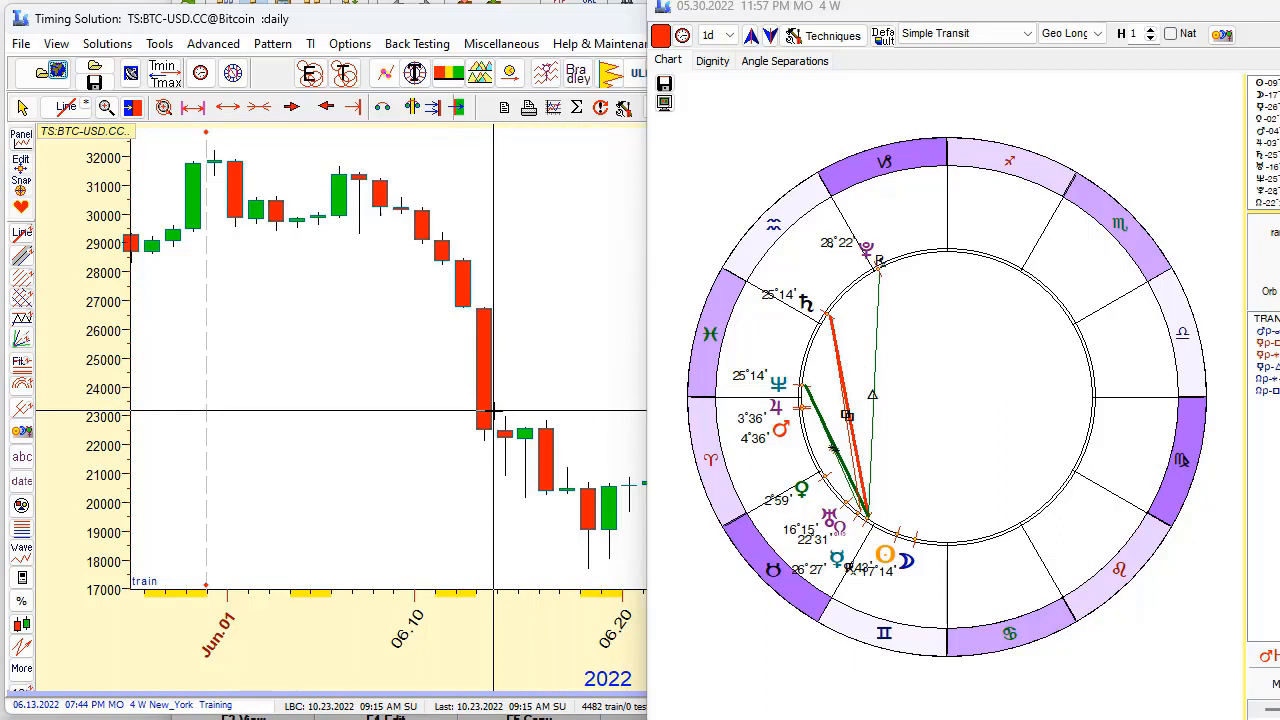
{"action": "left_click", "coordinate": [491, 412]}
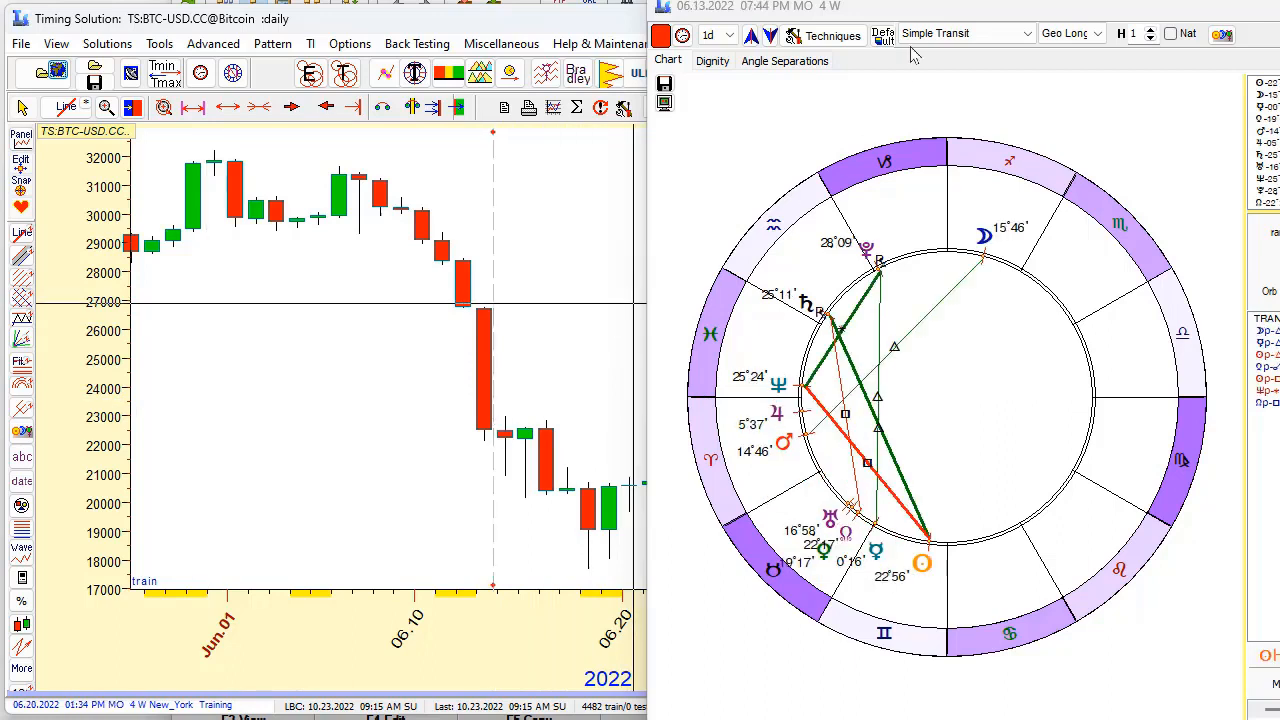
{"action": "left_click_drag", "start_coordinate": [921, 9], "coordinate": [757, 0]}
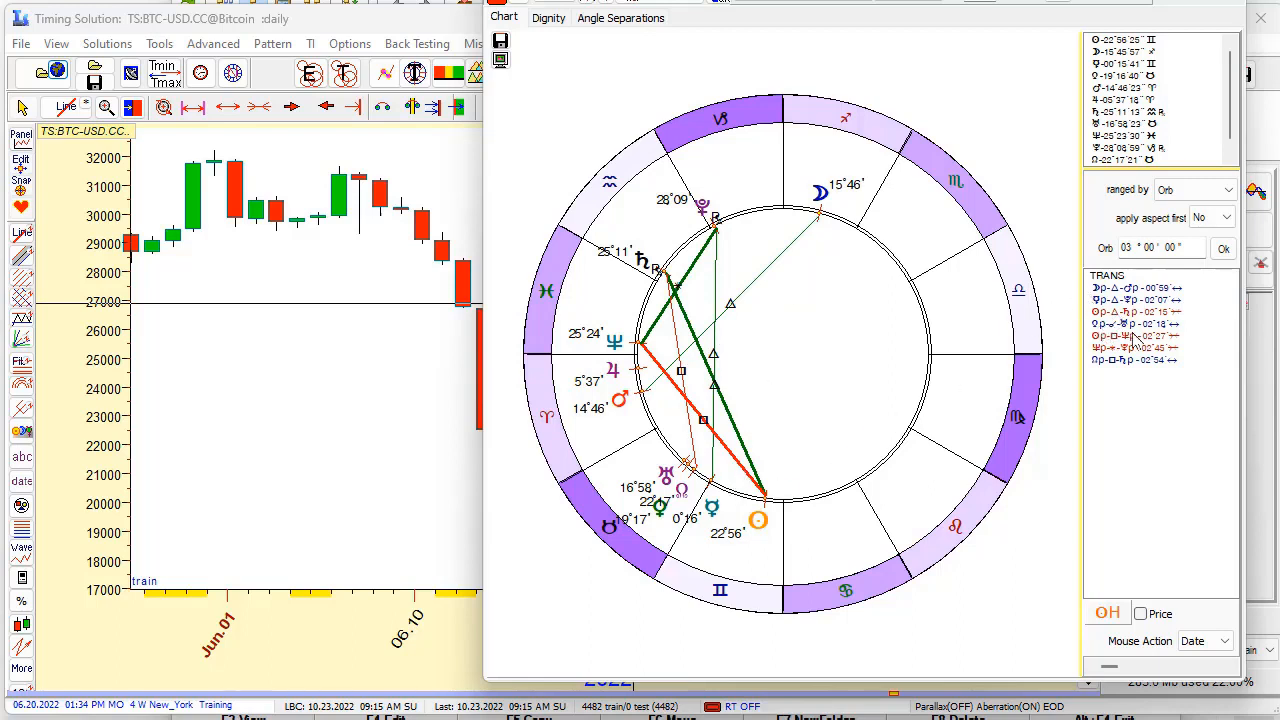
Graph the transiting Sun trine Saturn aspect over time and highlight its culmination date
{"action": "left_click", "coordinate": [1125, 313]}
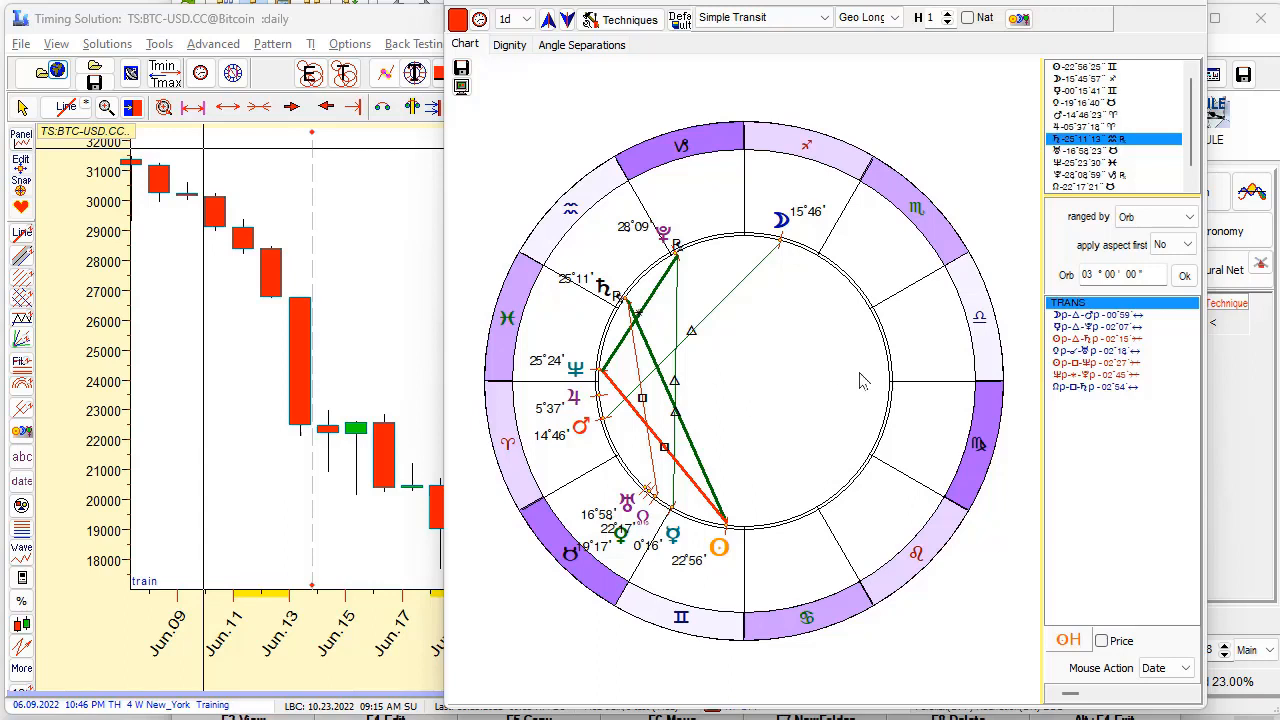
{"action": "left_click", "coordinate": [1081, 340]}
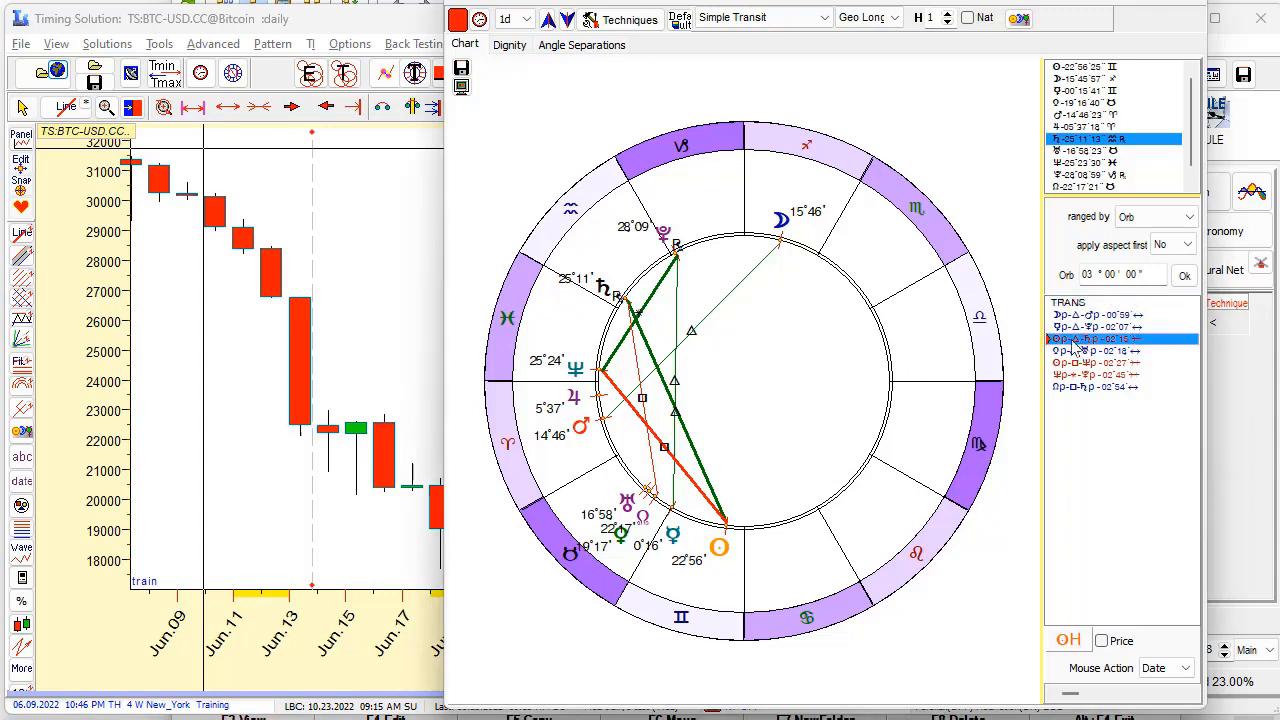
{"action": "double_click", "coordinate": [1074, 345]}
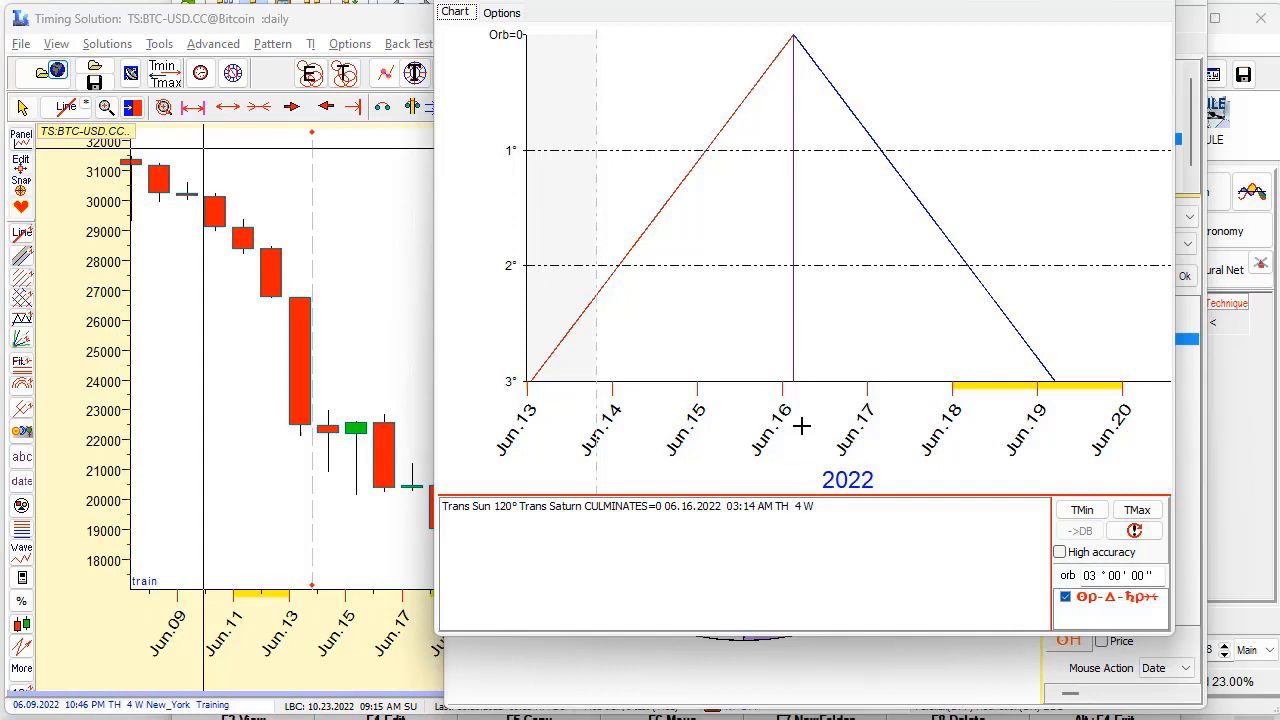
{"action": "left_click", "coordinate": [686, 507]}
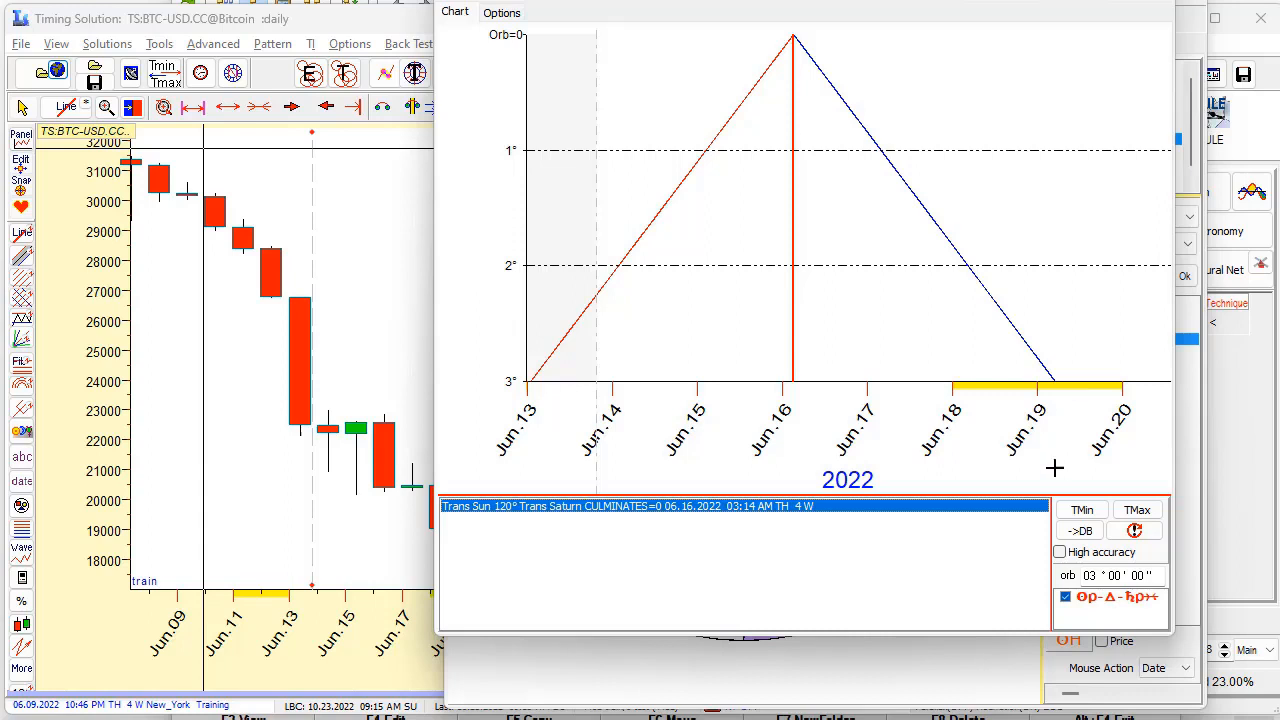
Recalculate the Sun–Saturn aspect graph with a 1° orb and close it
{"action": "double_click", "coordinate": [1089, 575]}
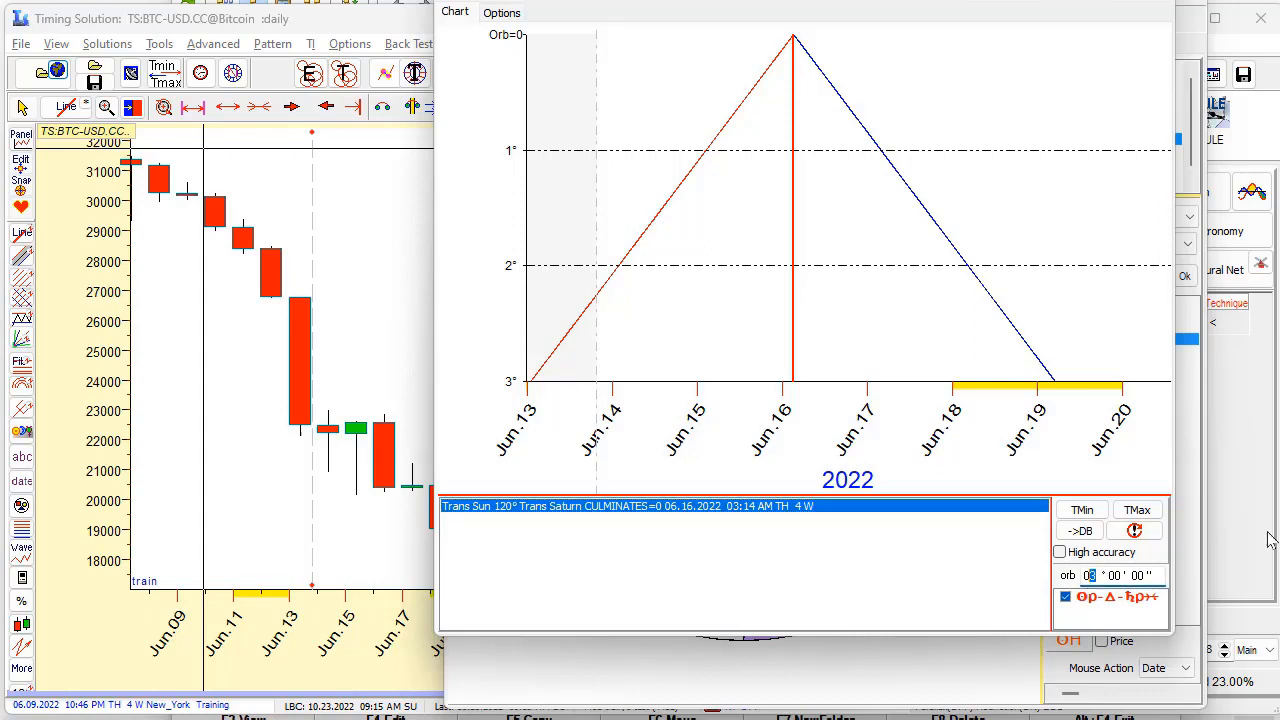
{"action": "type", "text": "01"}
{"action": "left_click", "coordinate": [1139, 534]}
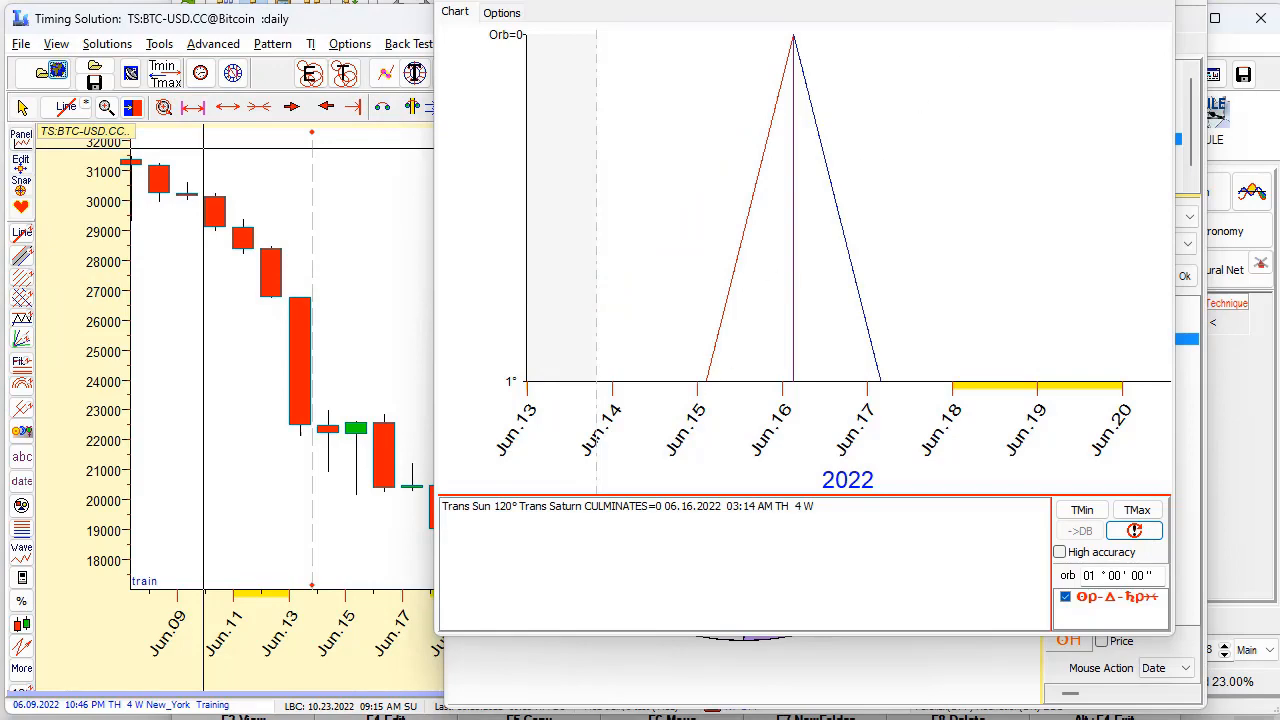
{"action": "left_click", "coordinate": [1152, 1]}
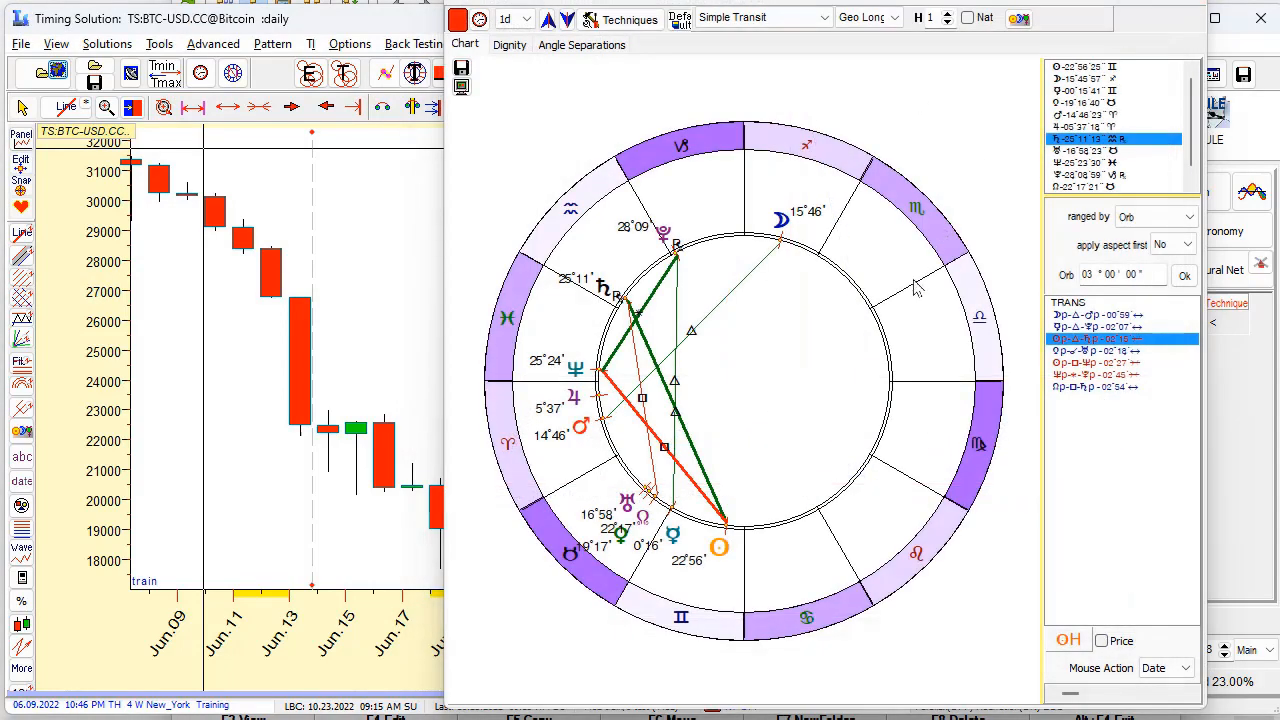
Graph transiting Saturn's position and highlight its direct-to-retrograde and retrograde-to-direct dates in turn
{"action": "left_click", "coordinate": [1086, 116]}
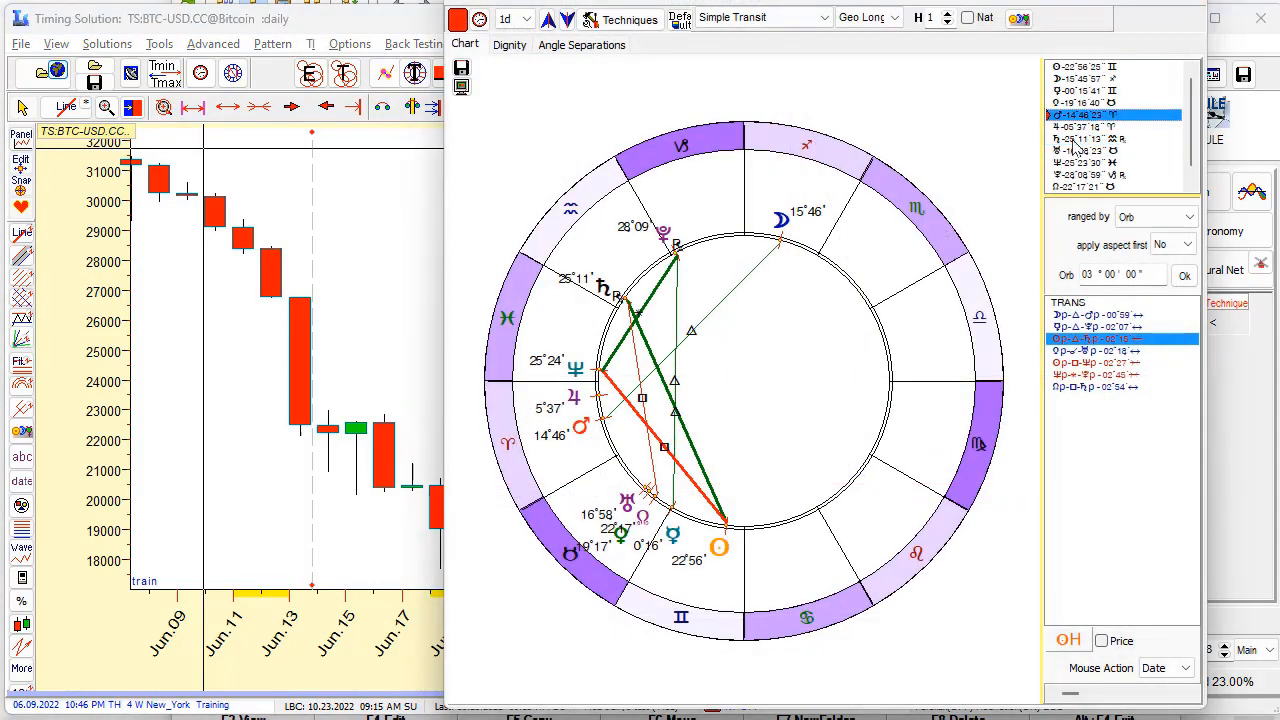
{"action": "left_click", "coordinate": [1073, 140]}
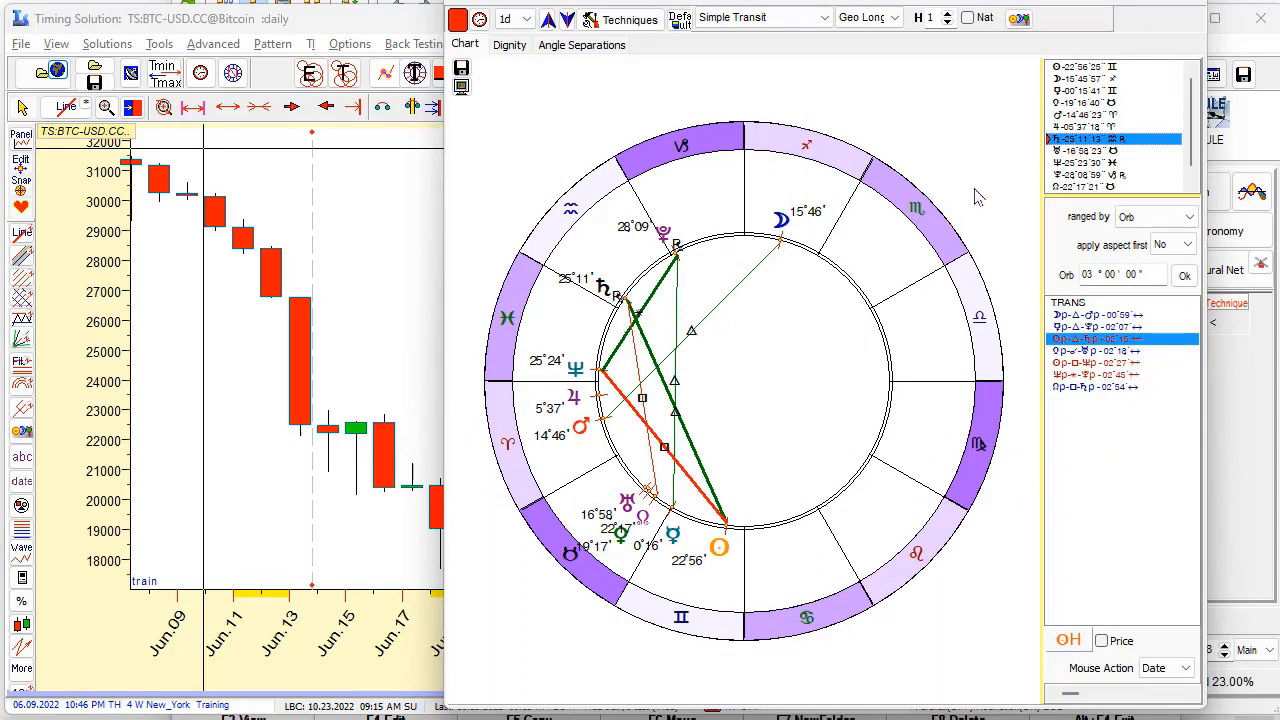
{"action": "double_click", "coordinate": [1072, 144]}
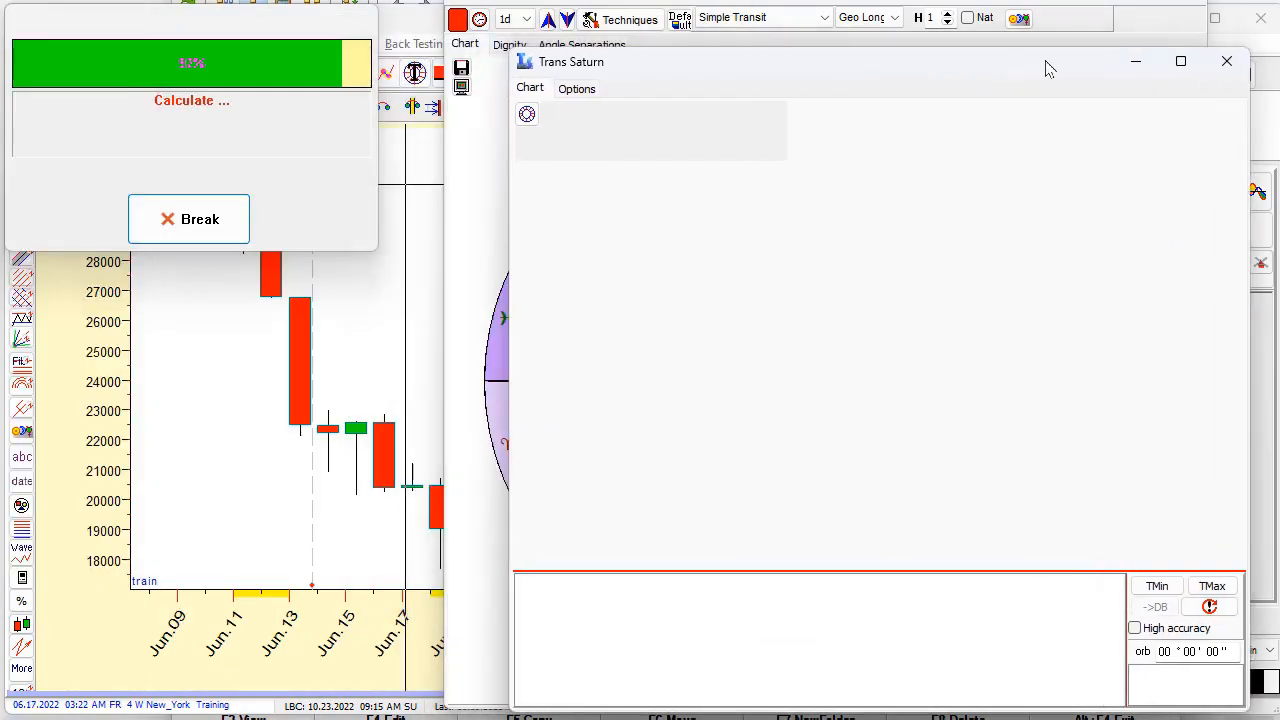
{"action": "left_click_drag", "start_coordinate": [1043, 63], "coordinate": [957, 14]}
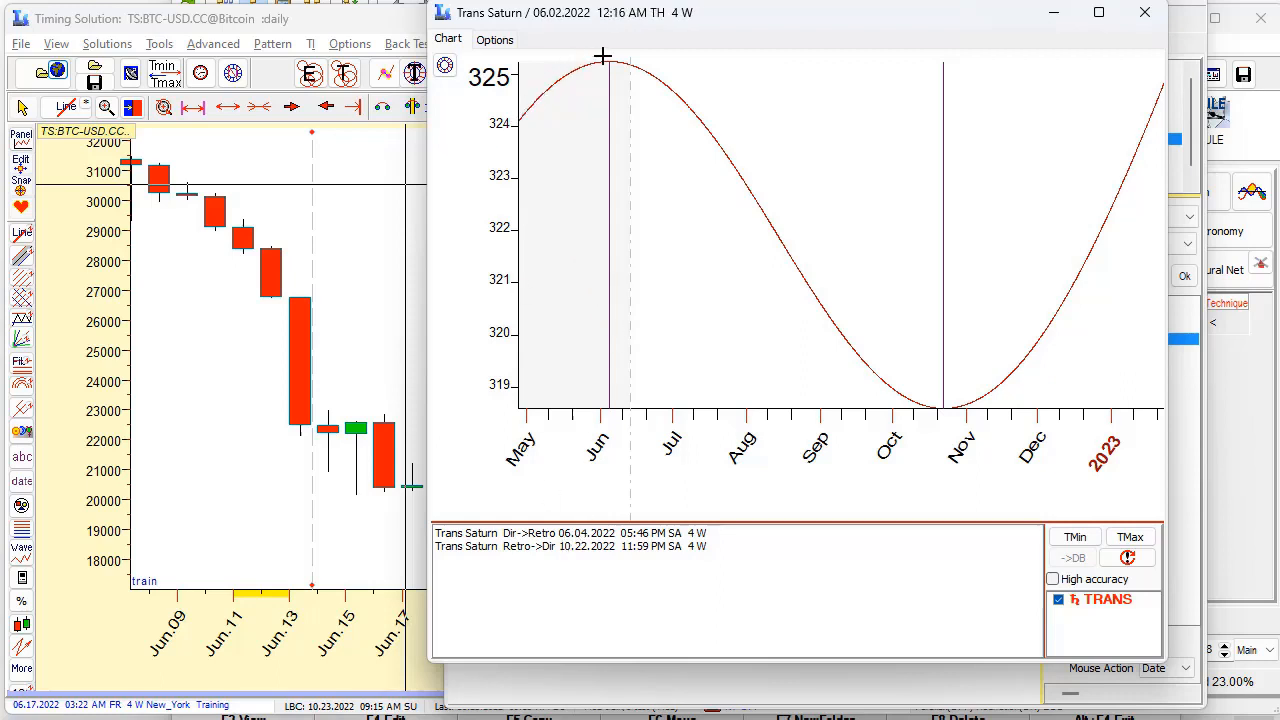
{"action": "left_click", "coordinate": [568, 536]}
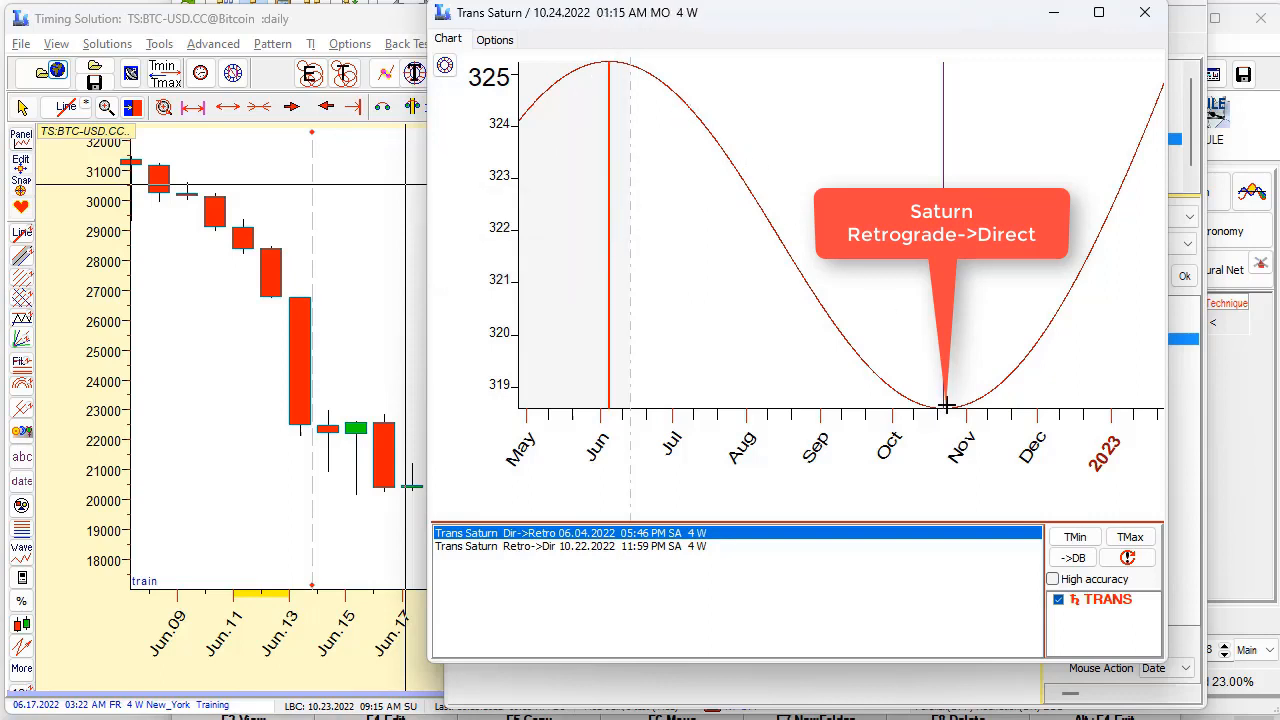
{"action": "left_click", "coordinate": [577, 549]}
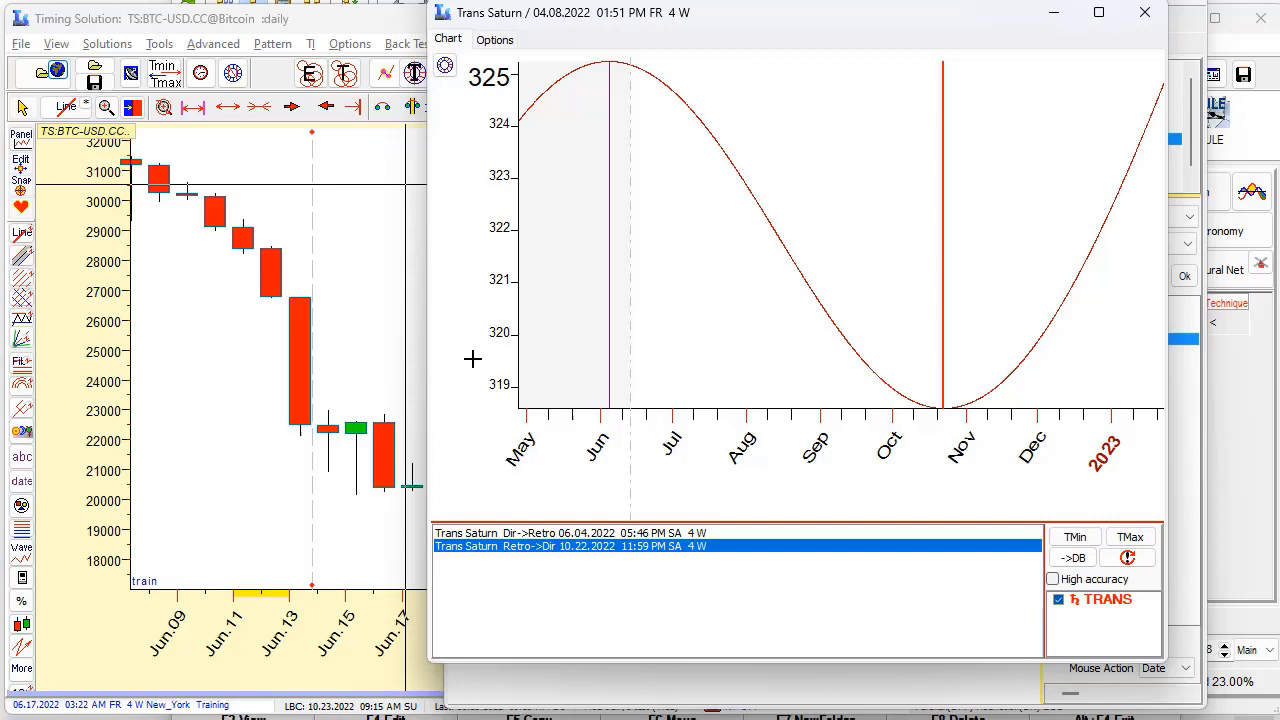
Extend the Saturn graph's time range to mid-2023 to examine its Pisces ingress and following retrograde, and close the graph
{"action": "left_click_drag", "start_coordinate": [472, 358], "coordinate": [1279, 415]}
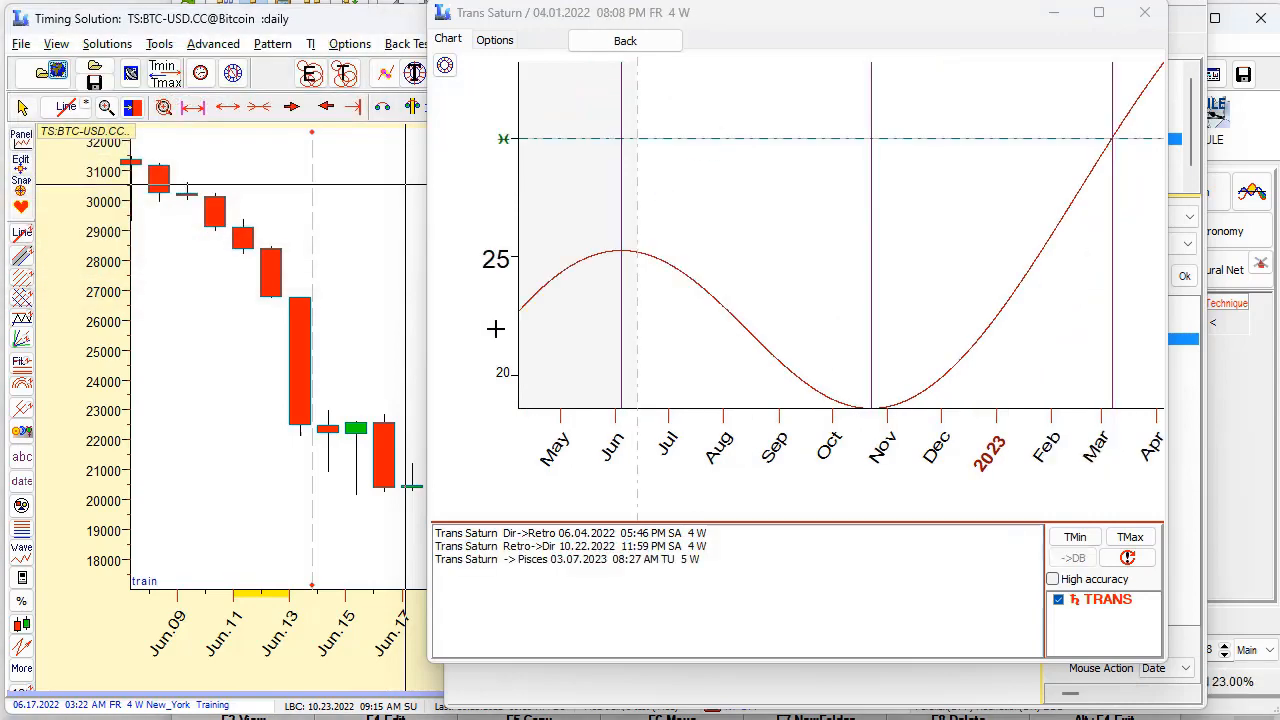
{"action": "left_click_drag", "start_coordinate": [446, 309], "coordinate": [1279, 366]}
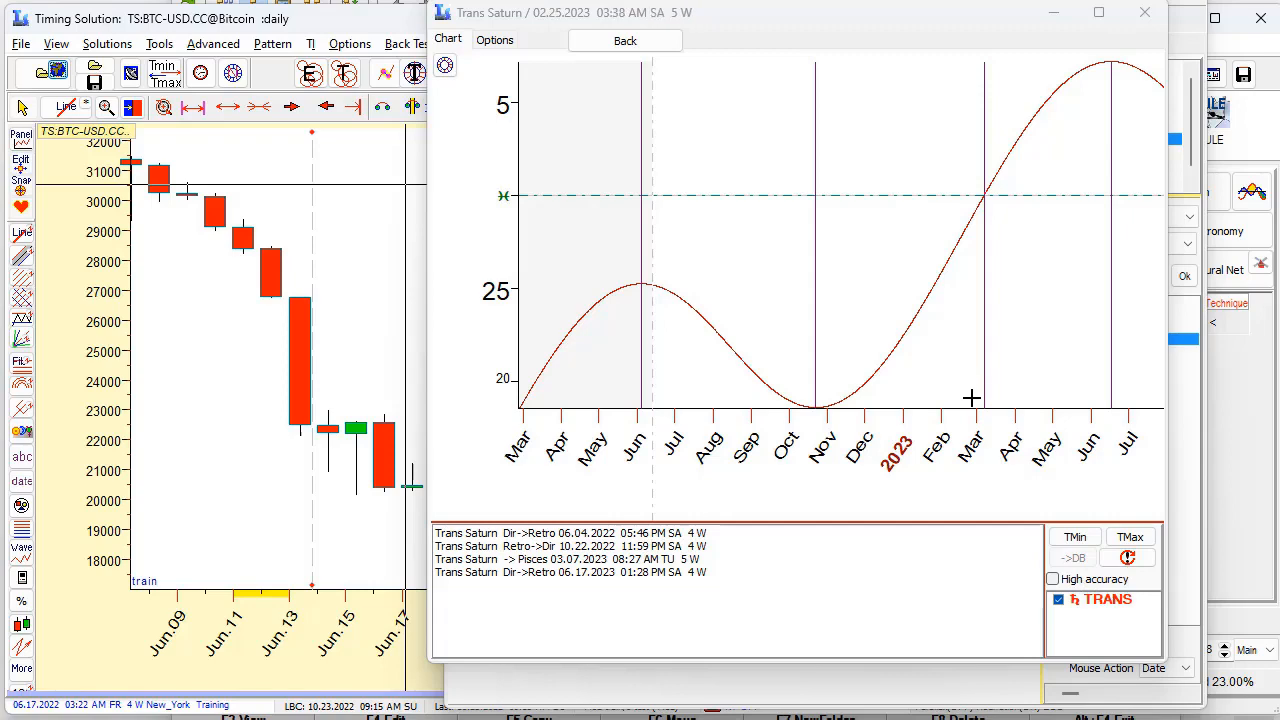
{"action": "left_click", "coordinate": [1145, 12]}
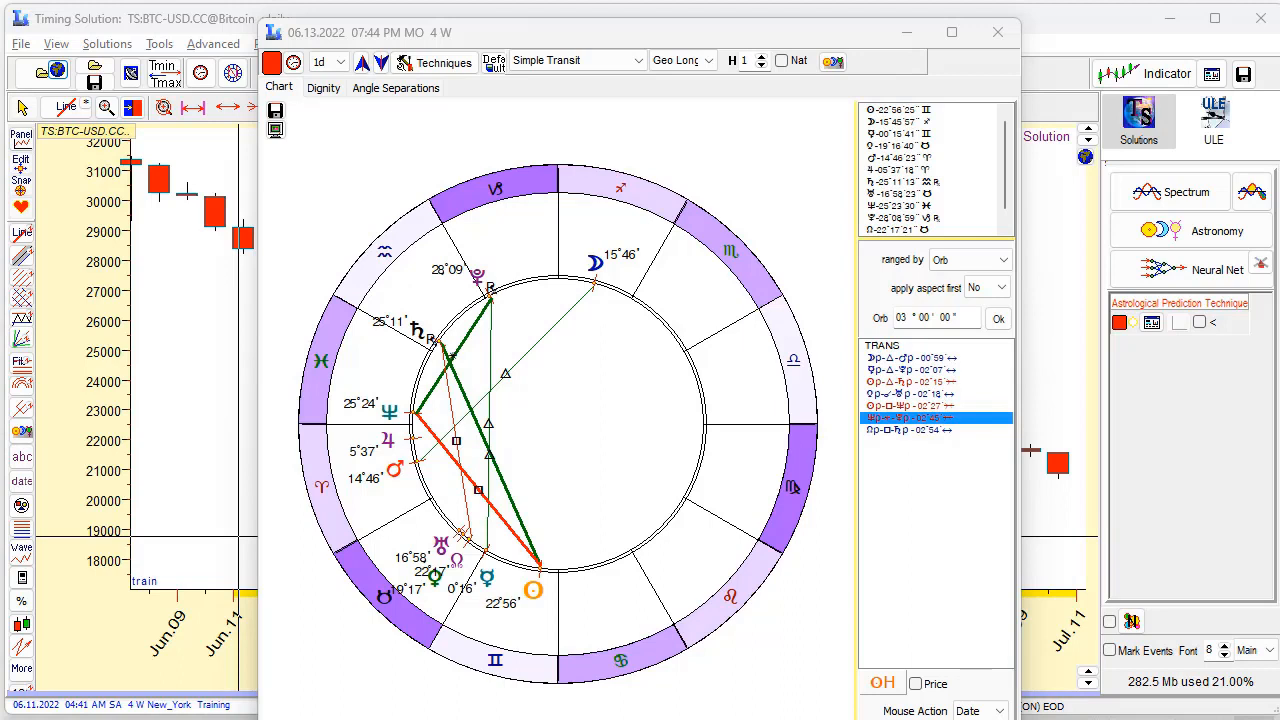
Graph the transiting Neptune sextile Pluto aspect and highlight its orb reversal date
{"action": "left_click", "coordinate": [925, 423]}
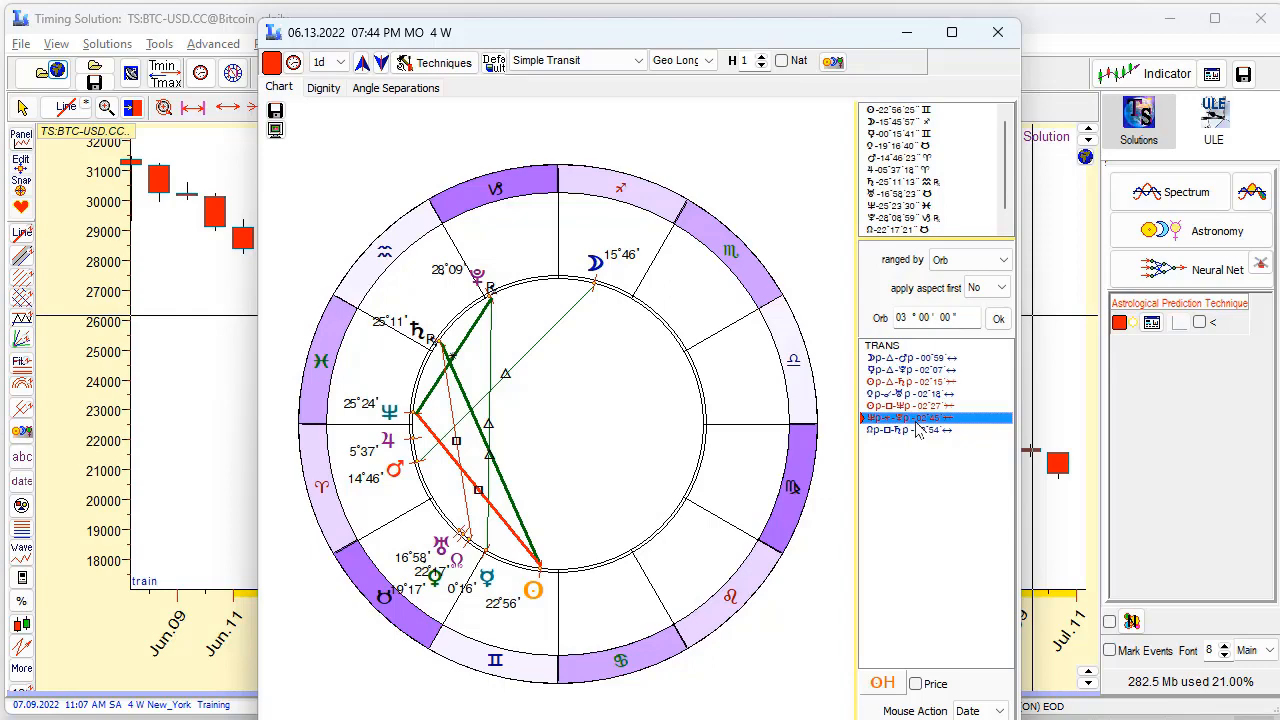
{"action": "double_click", "coordinate": [916, 420]}
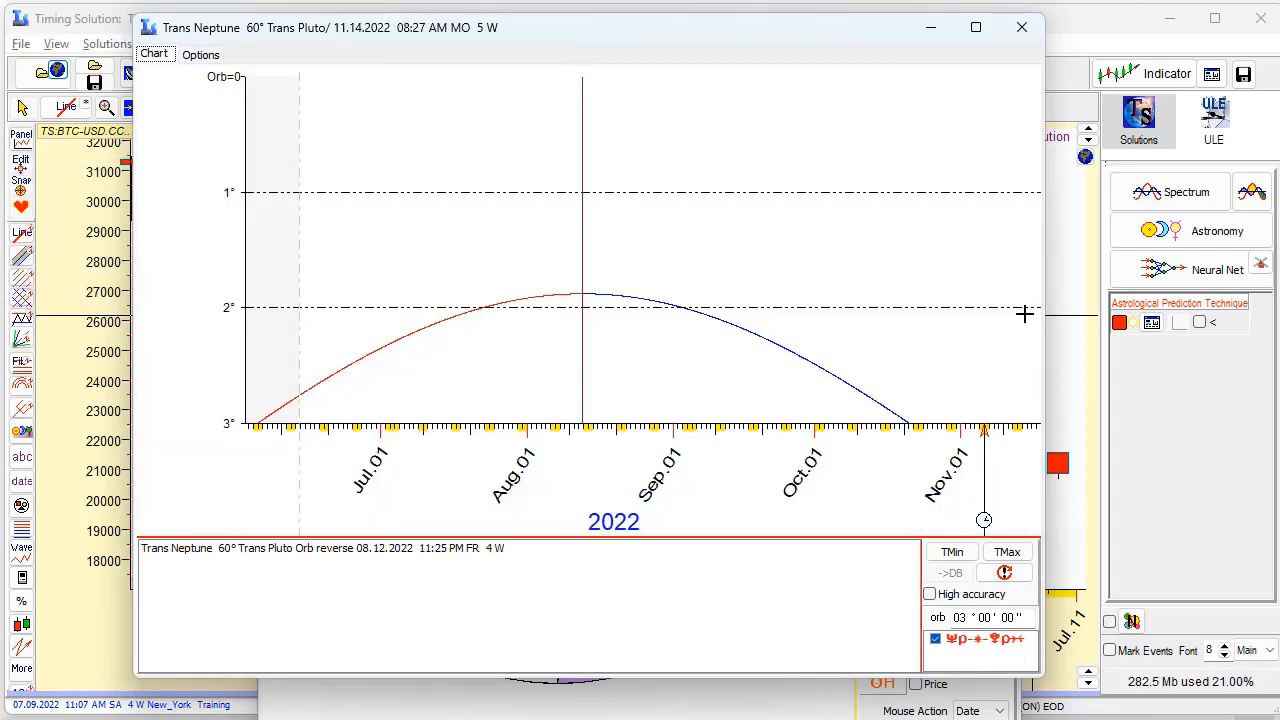
{"action": "left_click_drag", "start_coordinate": [1040, 307], "coordinate": [880, 307]}
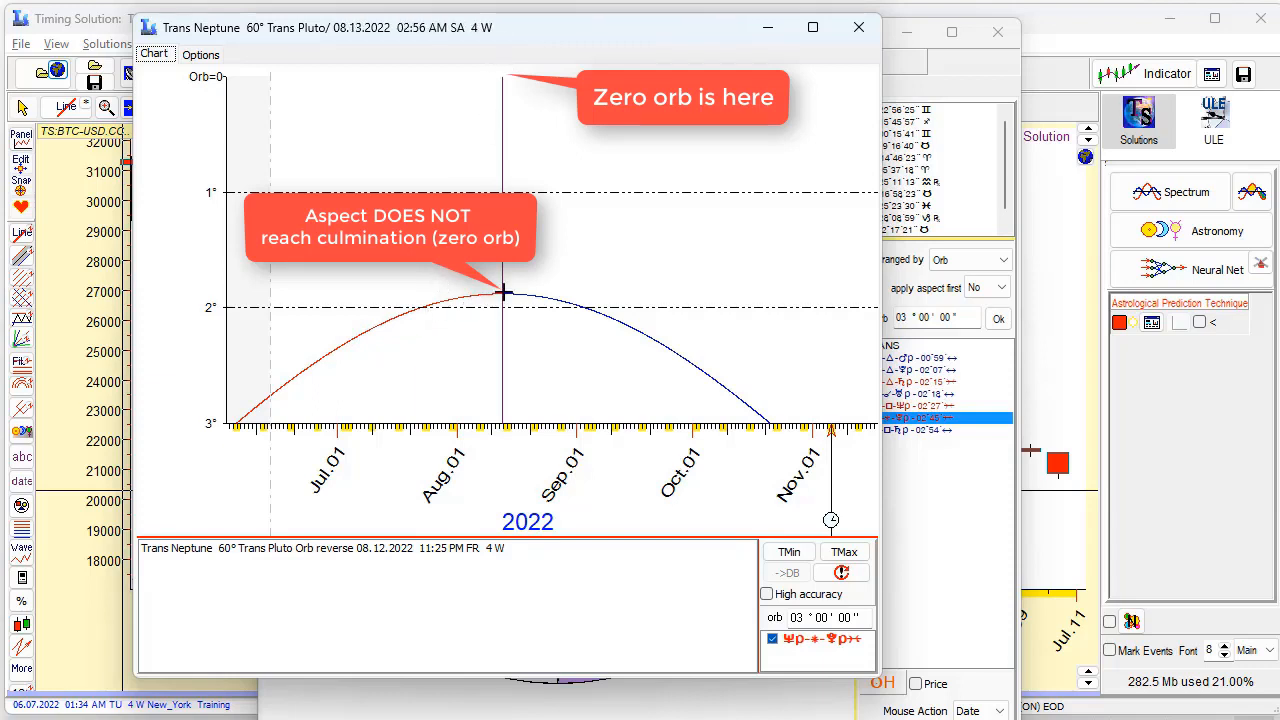
{"action": "left_click", "coordinate": [320, 552]}
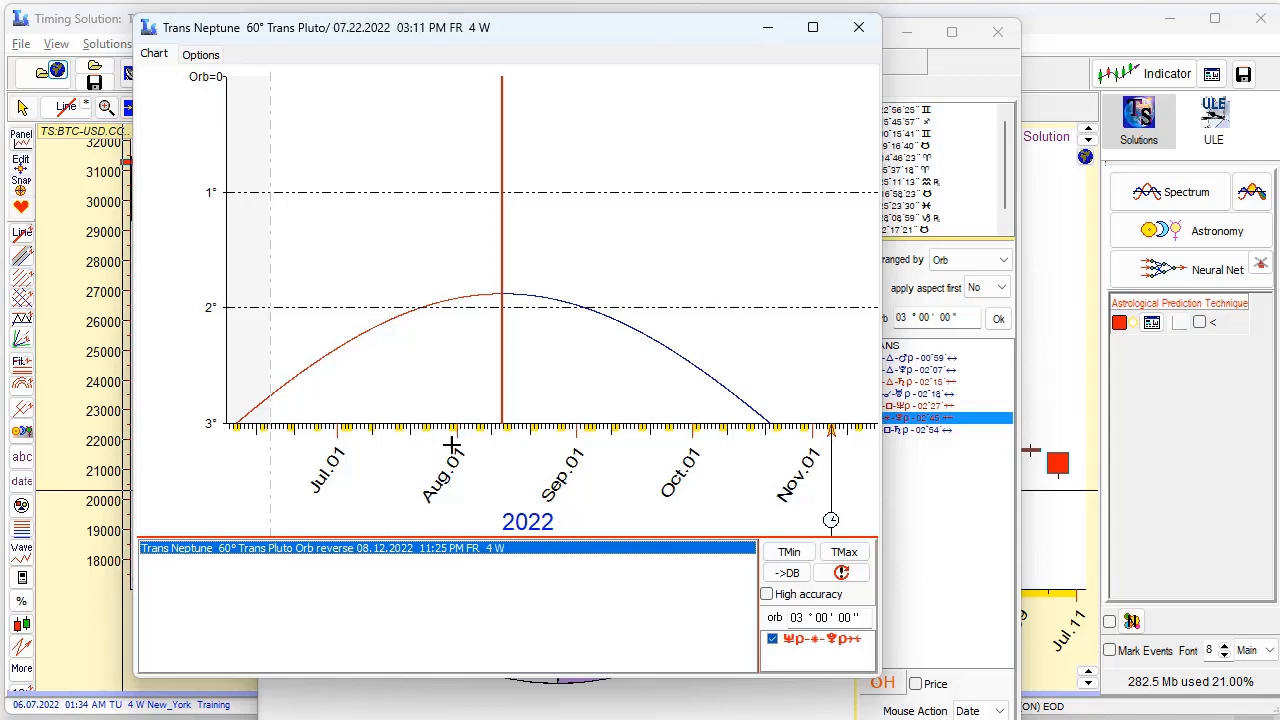
Set the end date of the Neptune sextile Pluto graph to November 18, 2027
{"action": "left_click", "coordinate": [842, 558]}
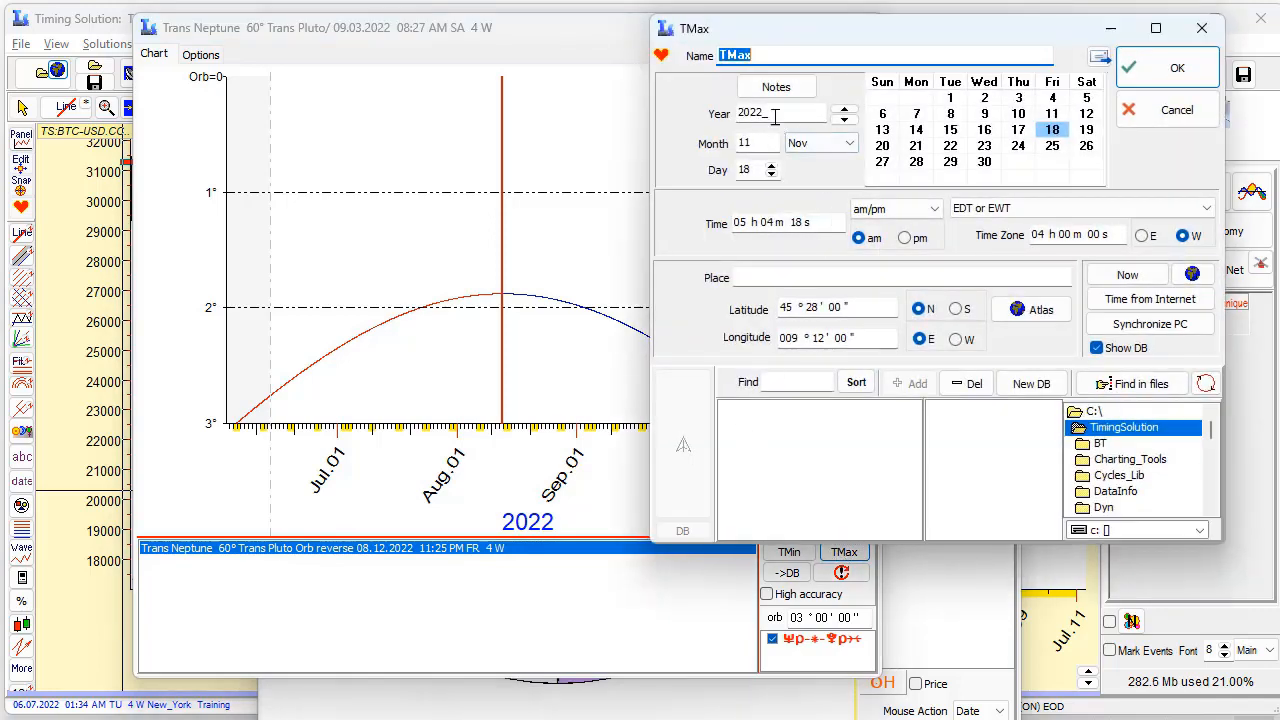
{"action": "left_click", "coordinate": [845, 110]}
{"action": "left_click", "coordinate": [845, 110]}
{"action": "left_click", "coordinate": [845, 110]}
{"action": "left_click", "coordinate": [845, 112]}
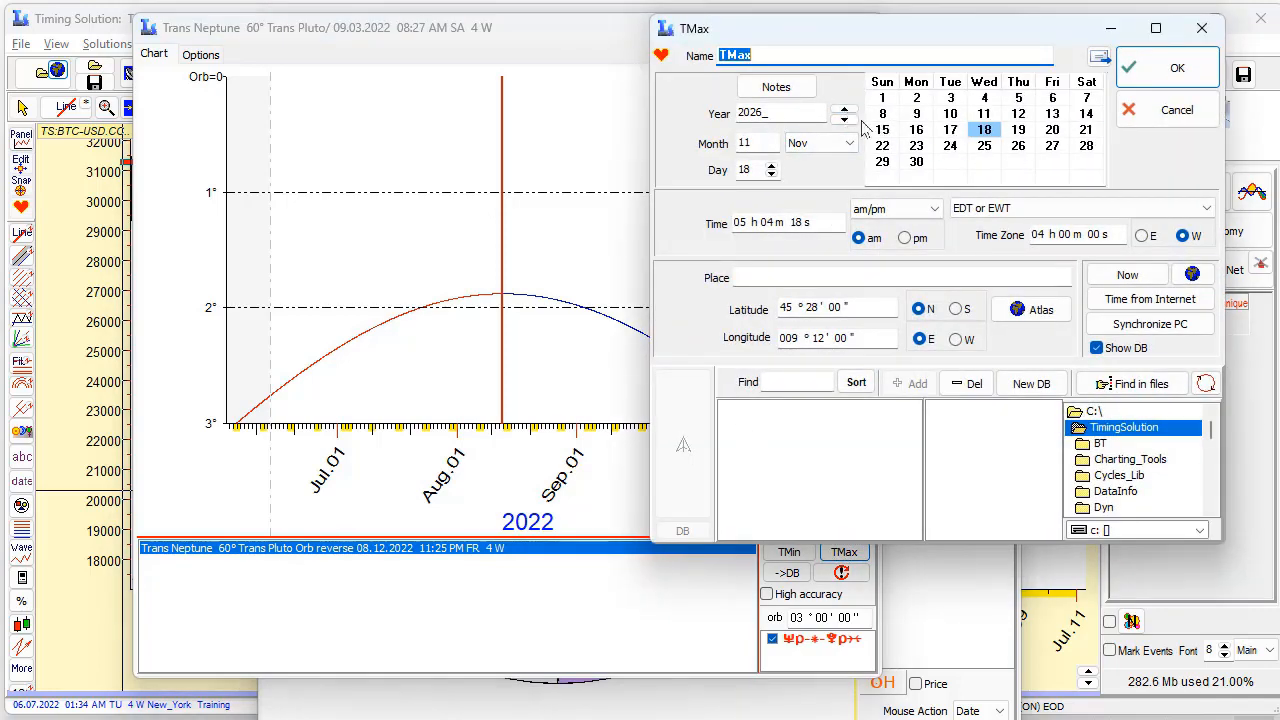
{"action": "left_click", "coordinate": [845, 112]}
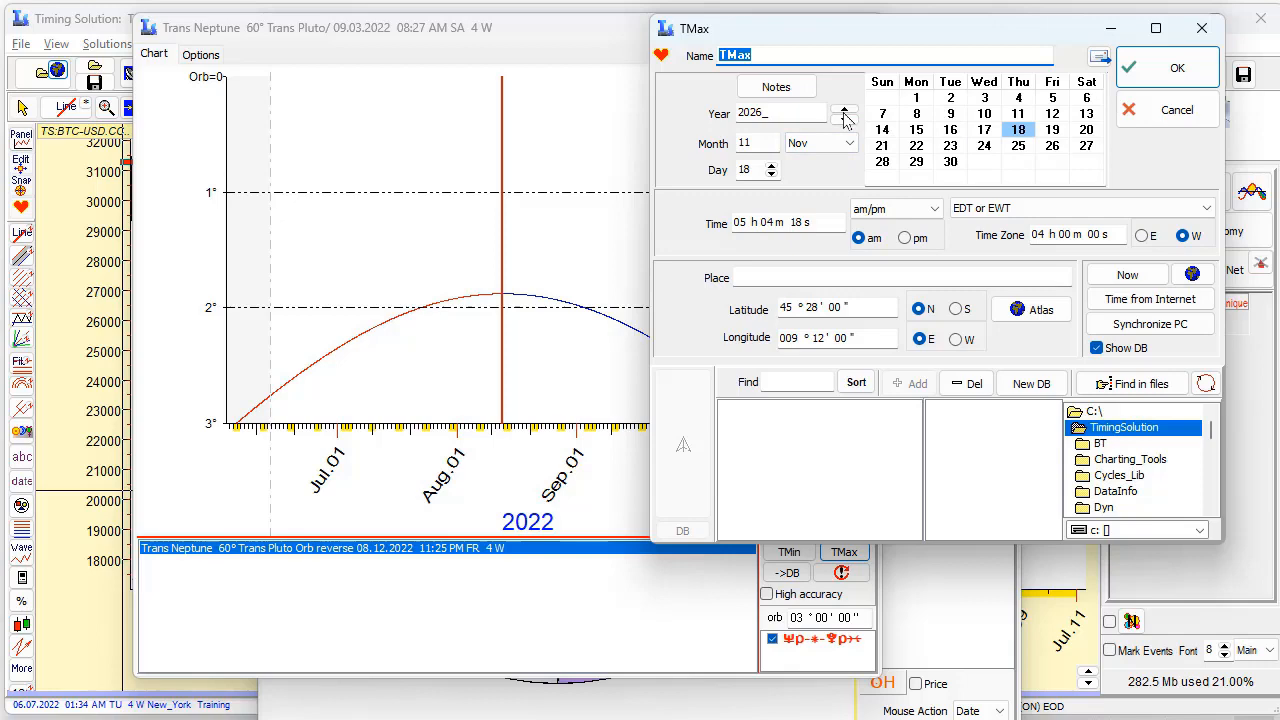
{"action": "left_click", "coordinate": [1170, 72]}
Set the graph's start date to June 2, 2020 and recalculate the Neptune sextile Pluto aspect
{"action": "left_click", "coordinate": [789, 553]}
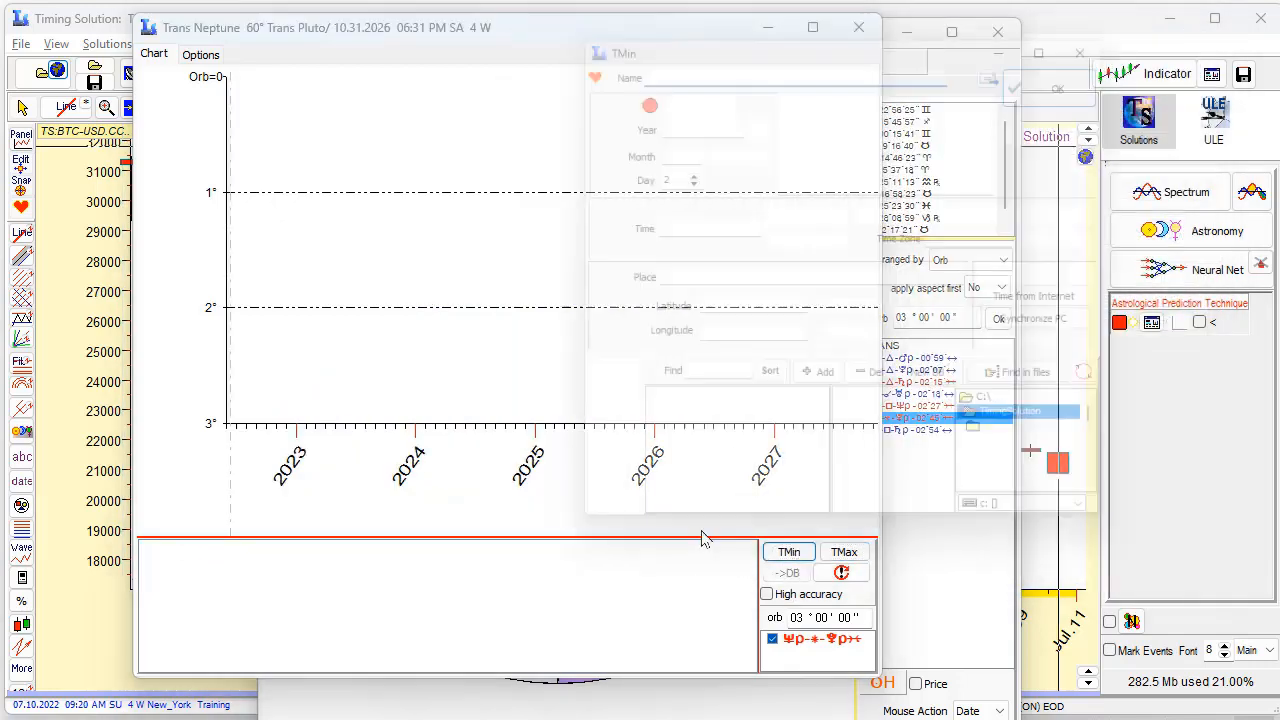
{"action": "left_click", "coordinate": [756, 122]}
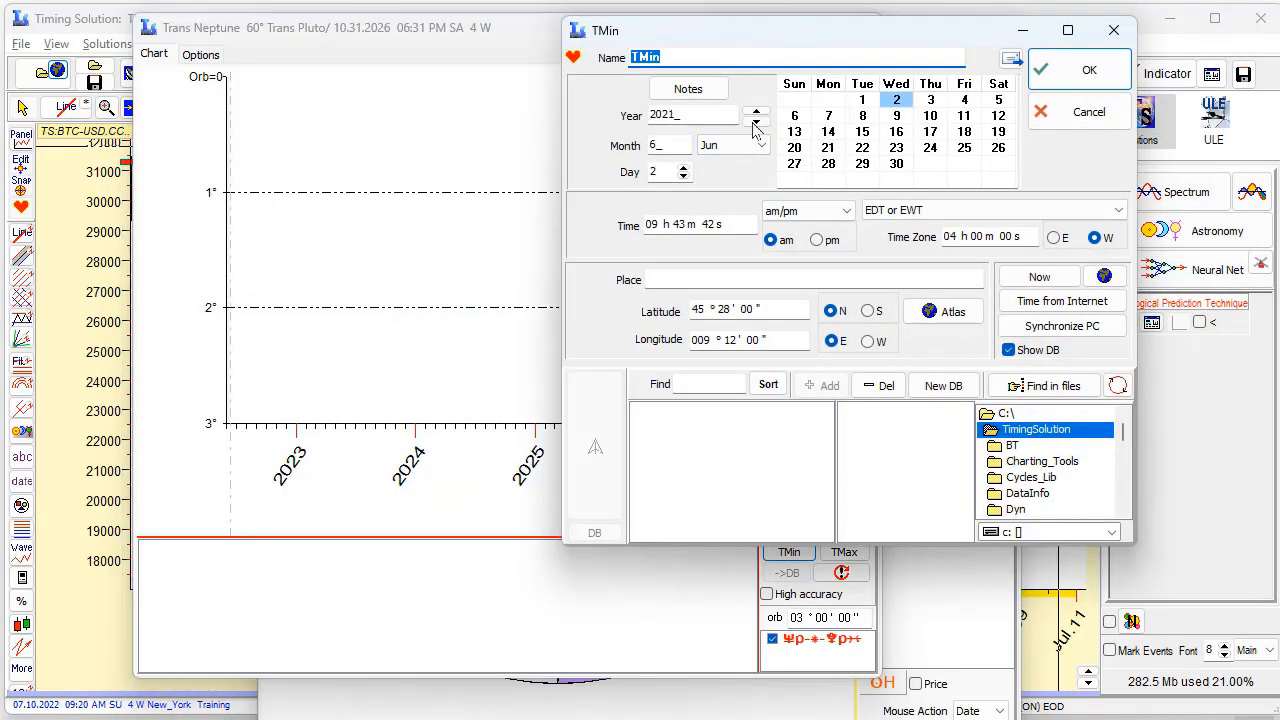
{"action": "left_click", "coordinate": [756, 122]}
{"action": "left_click", "coordinate": [1080, 75]}
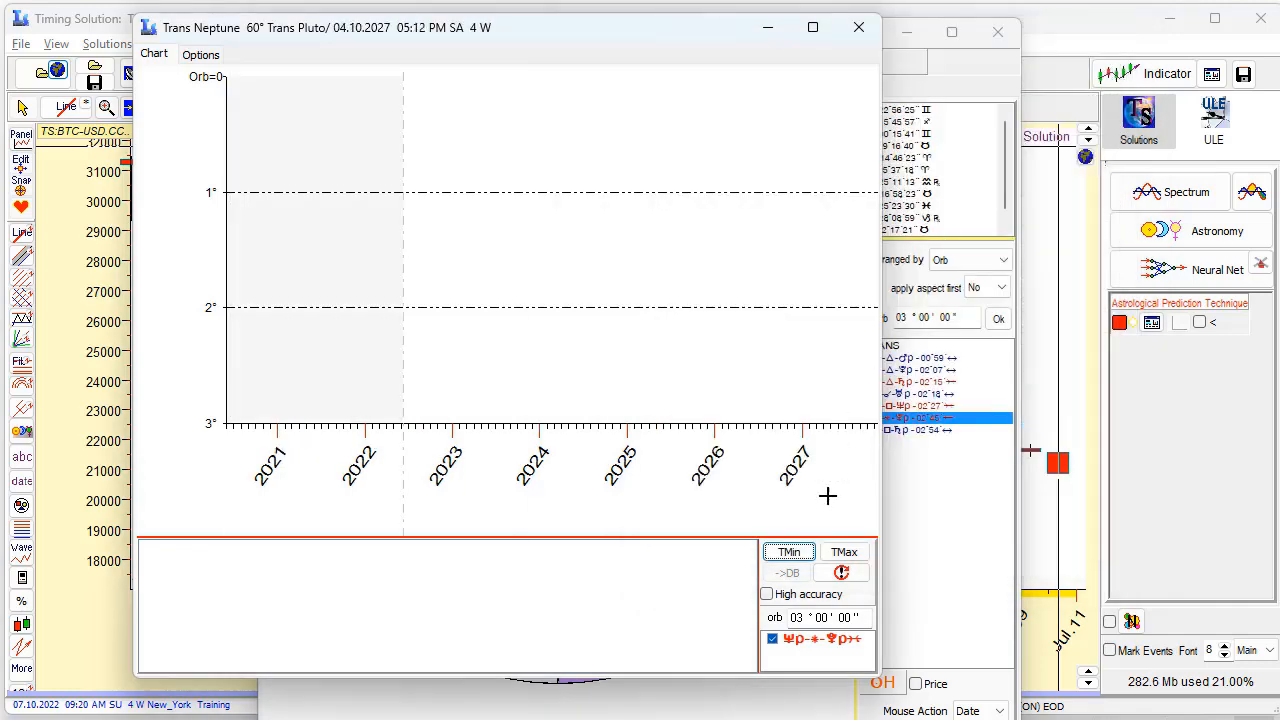
{"action": "left_click", "coordinate": [842, 573]}
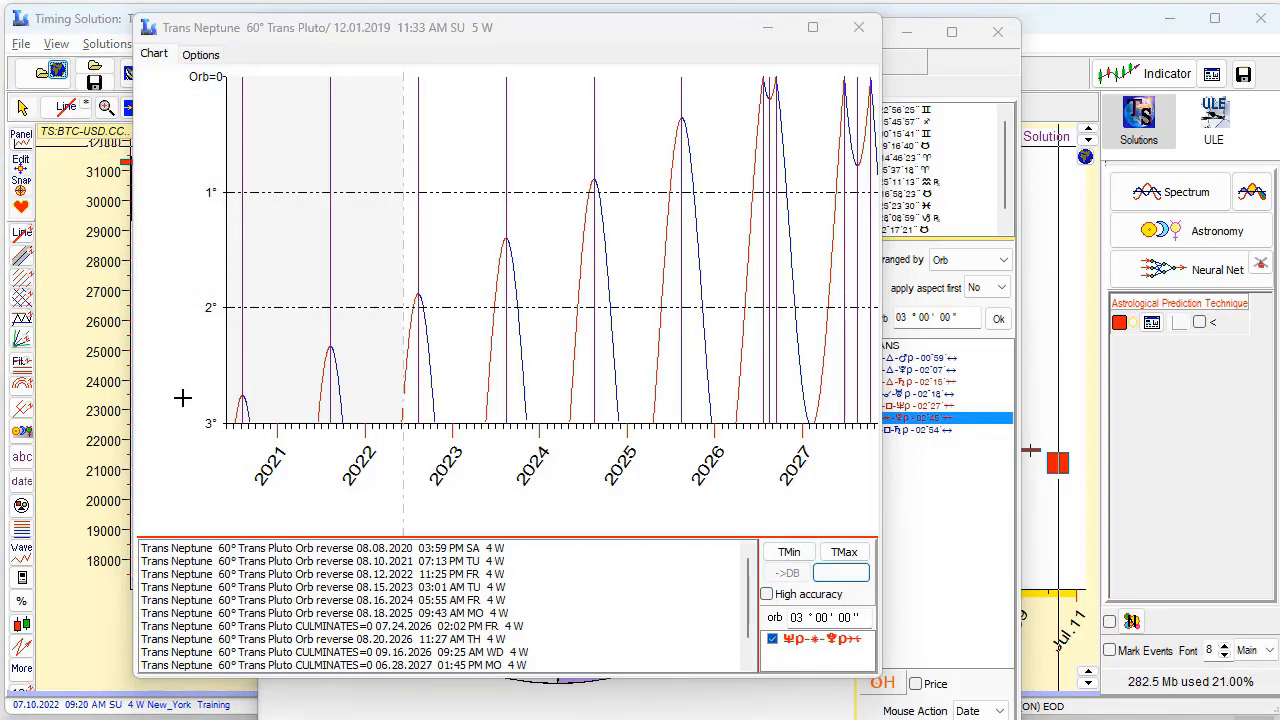
Stretch the Neptune–Pluto graph's time range forward in two passes to reach about 2037
{"action": "left_click_drag", "start_coordinate": [182, 398], "coordinate": [1100, 421]}
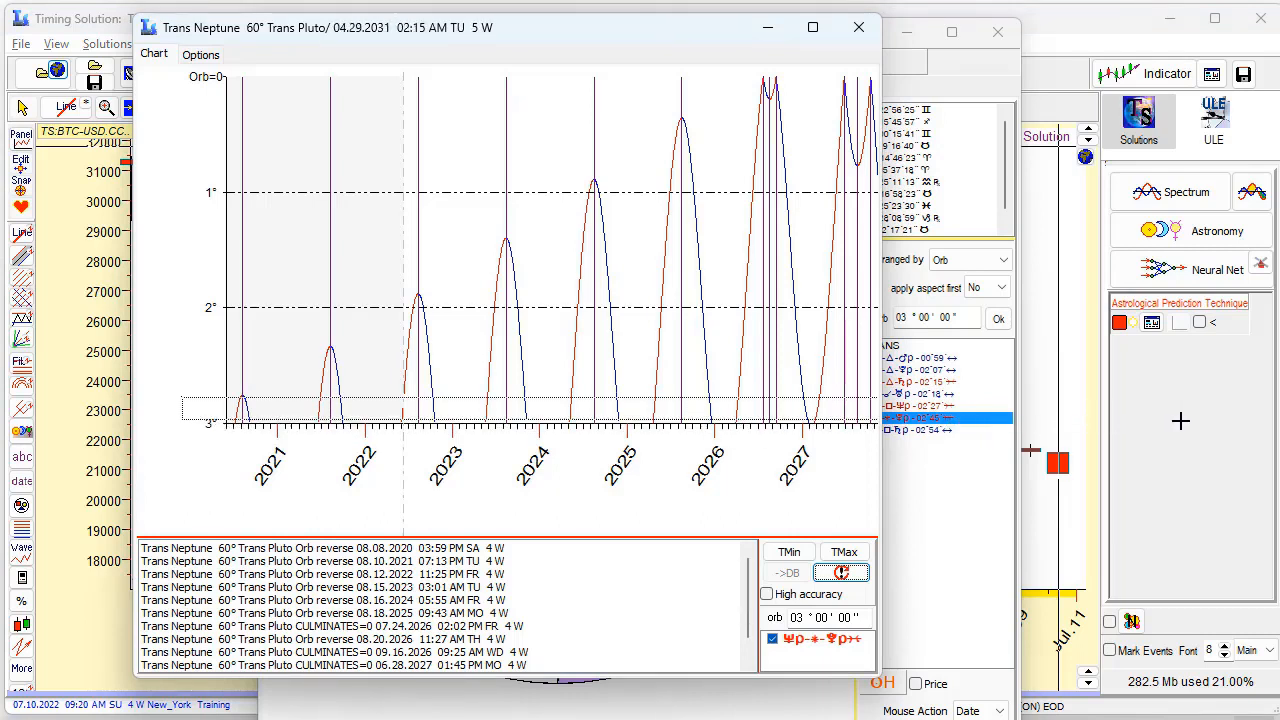
{"action": "left_click_drag", "start_coordinate": [1206, 421], "coordinate": [1204, 419]}
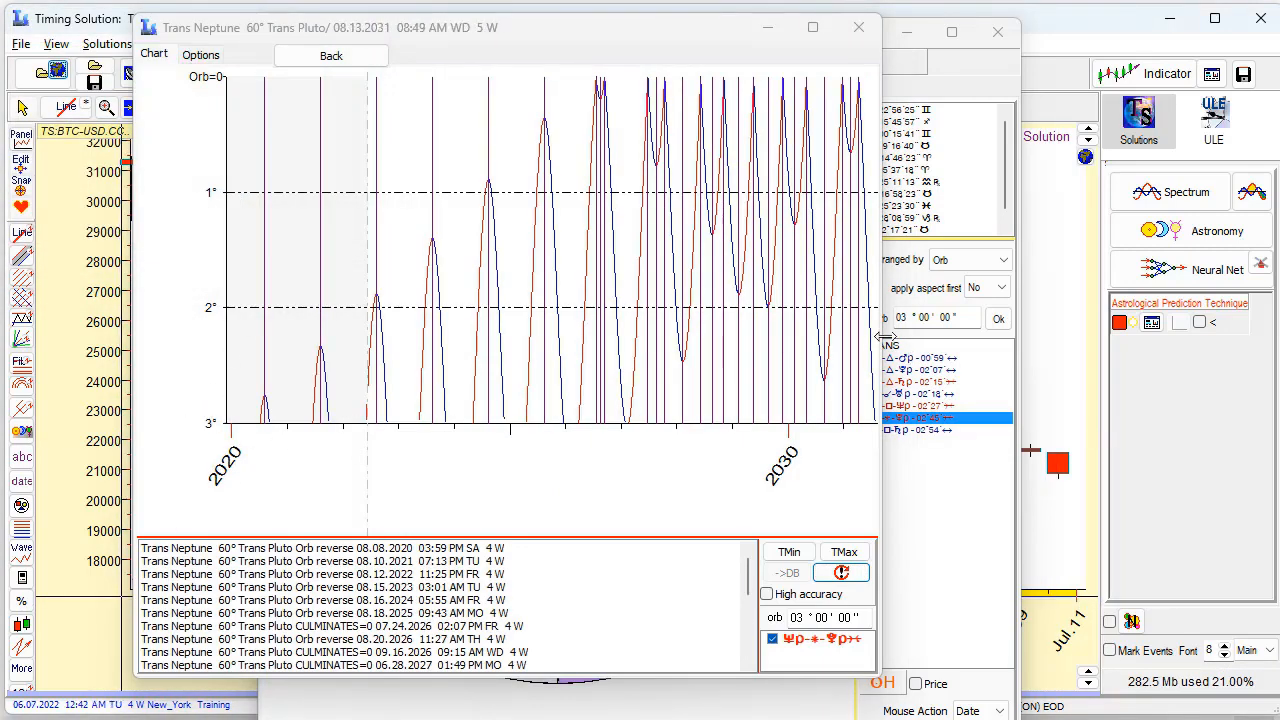
{"action": "left_click_drag", "start_coordinate": [880, 350], "coordinate": [678, 345]}
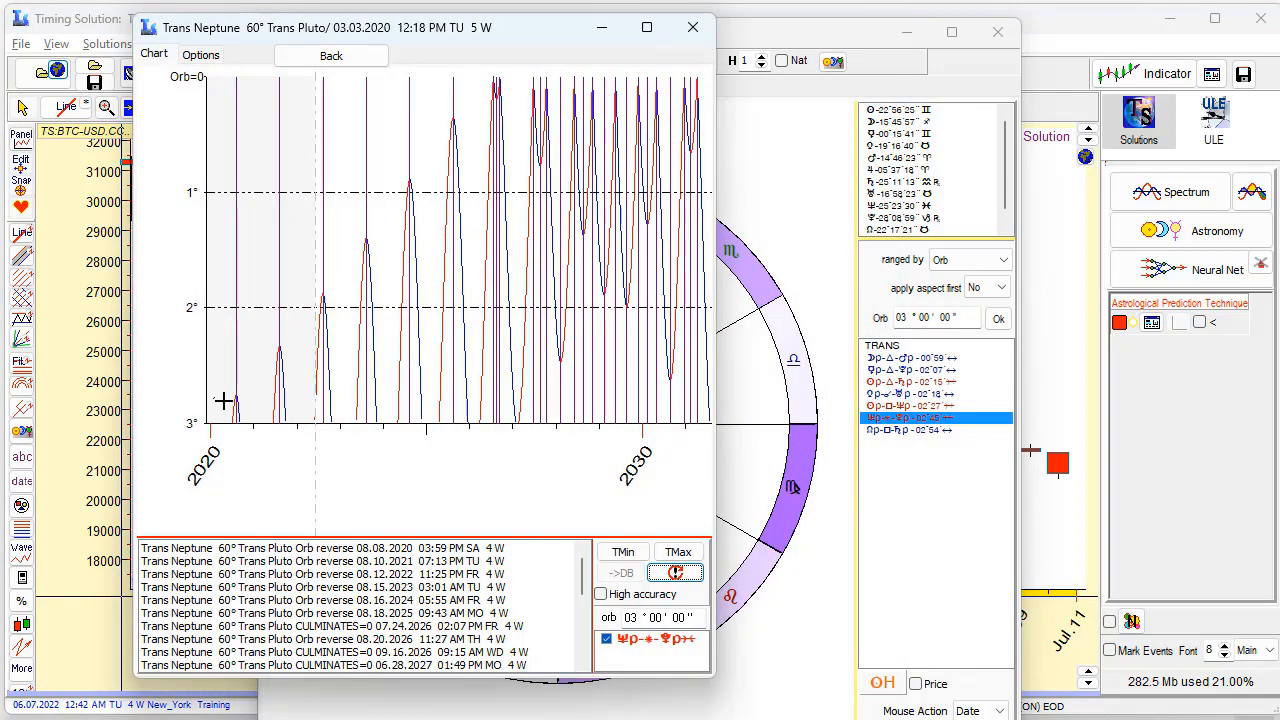
{"action": "left_click_drag", "start_coordinate": [223, 401], "coordinate": [960, 456]}
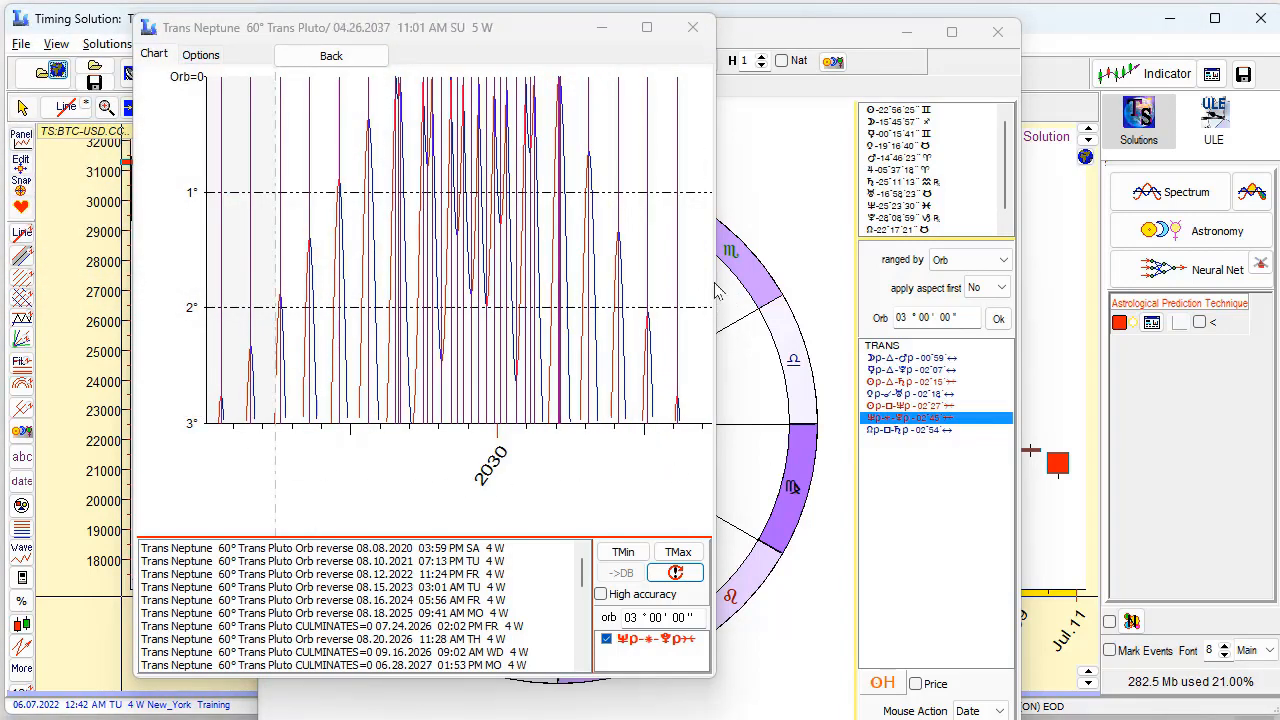
Widen the graph window across the screen, examine the yearly orb peaks and culminations with their dates, and close the graph
{"action": "left_click_drag", "start_coordinate": [714, 289], "coordinate": [1120, 289]}
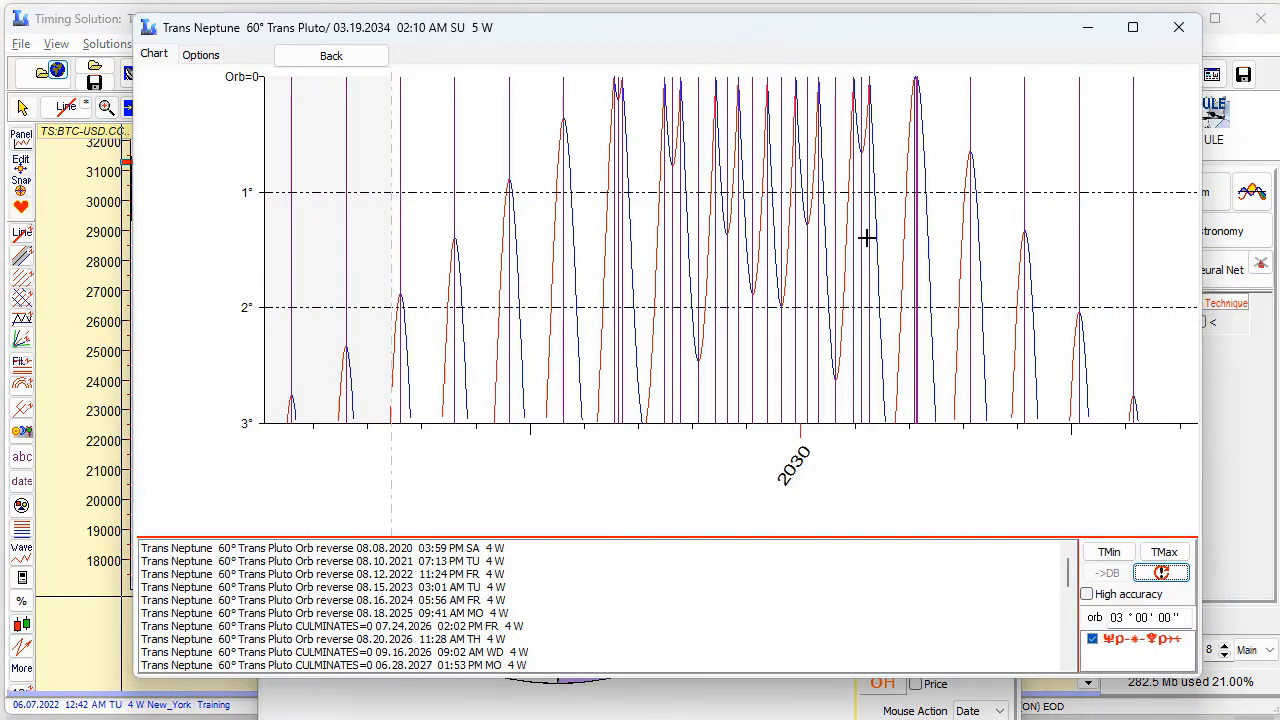
{"action": "left_click_drag", "start_coordinate": [674, 40], "coordinate": [503, 89]}
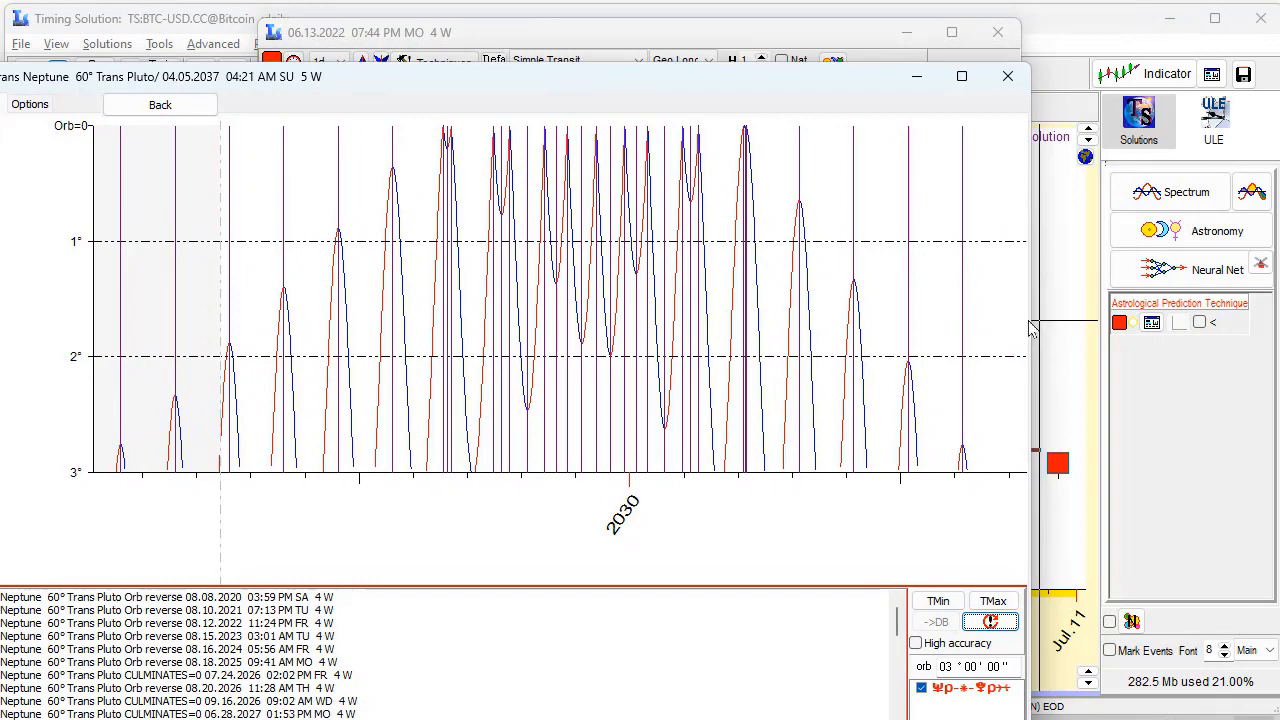
{"action": "left_click_drag", "start_coordinate": [1031, 306], "coordinate": [1278, 306]}
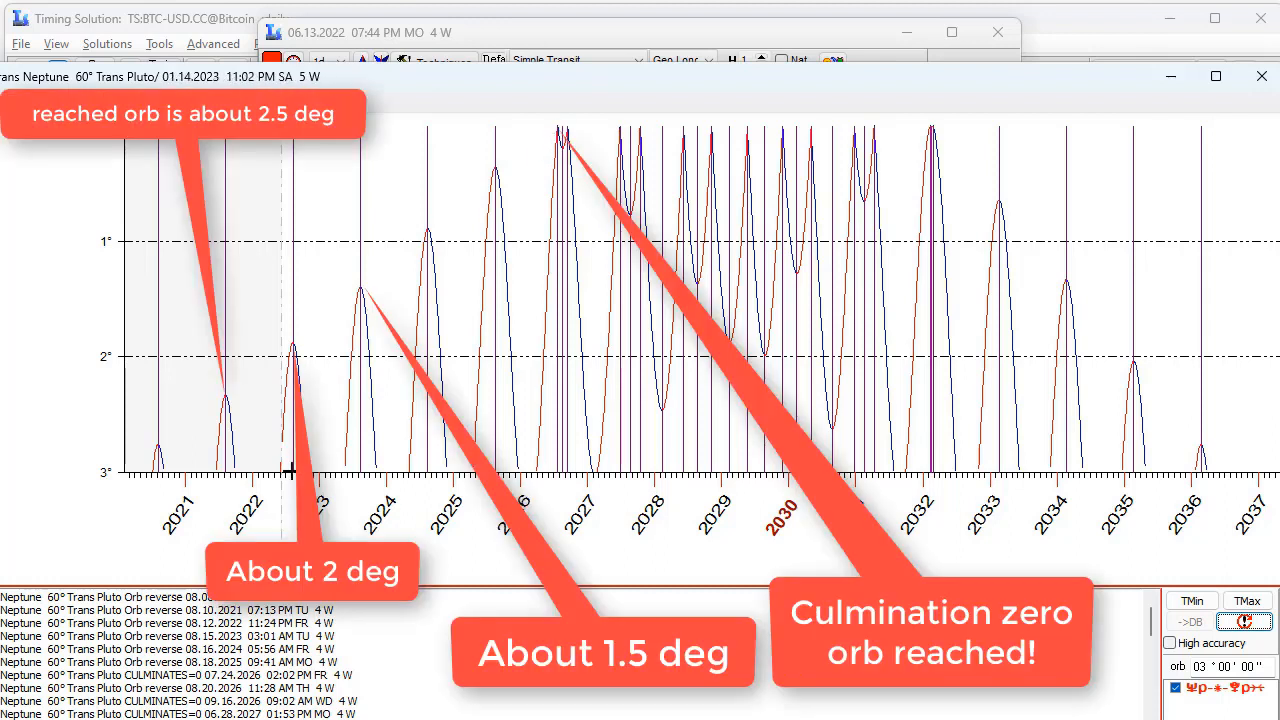
{"action": "scroll", "coordinate": [198, 668], "scroll_direction": "down", "scroll_amount": 1}
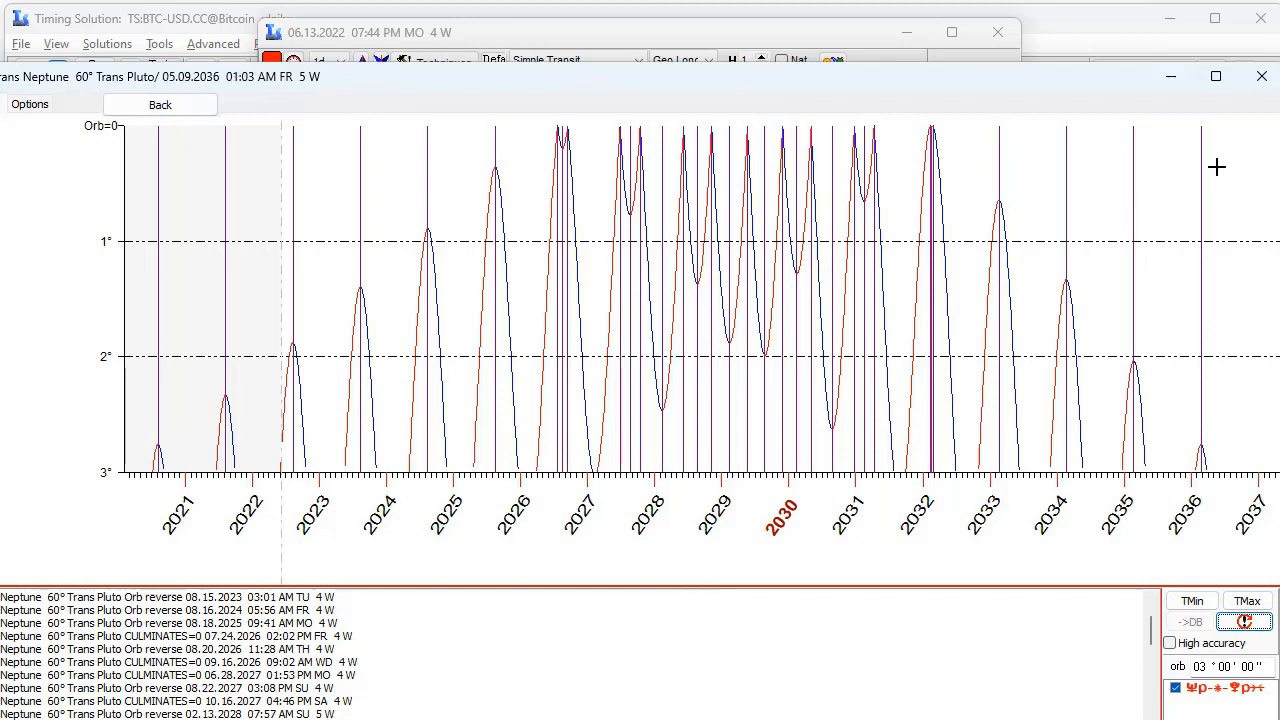
{"action": "left_click", "coordinate": [1262, 77]}
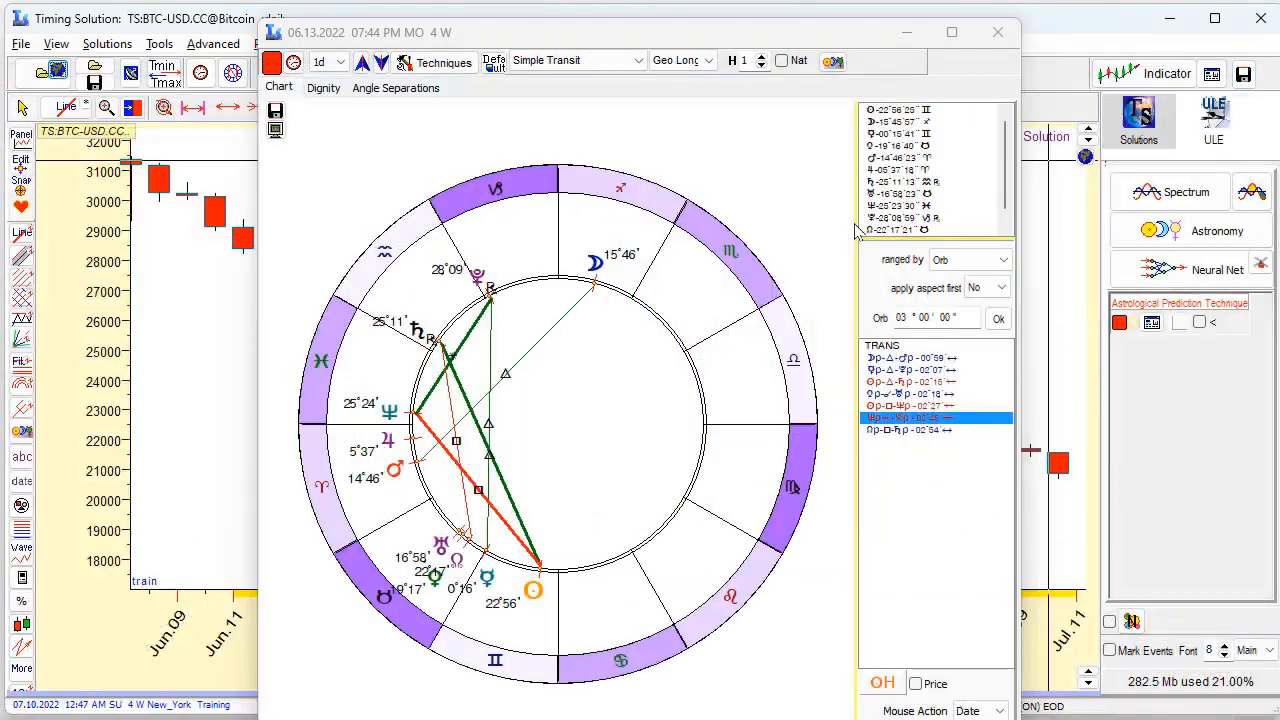
Show the natal chart and set Simple Transit to scan p/n aspects instead of p/p aspects
{"action": "left_click", "coordinate": [782, 61]}
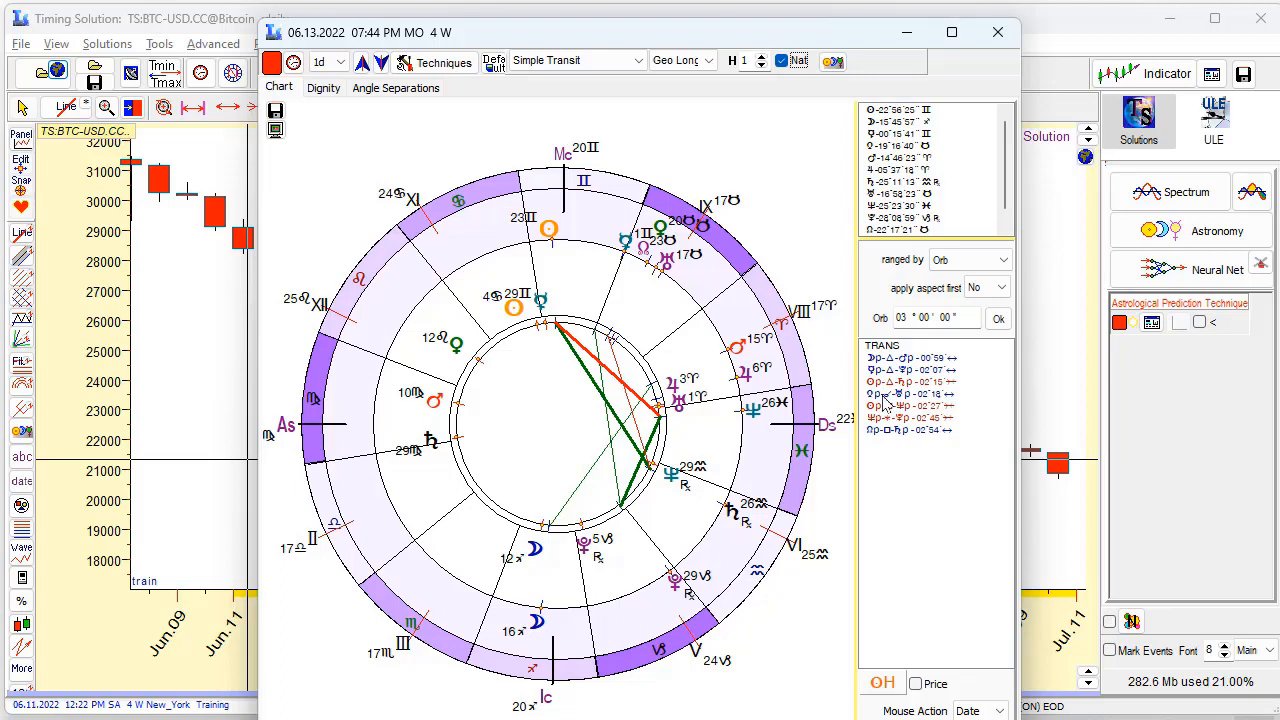
{"action": "left_click", "coordinate": [444, 66]}
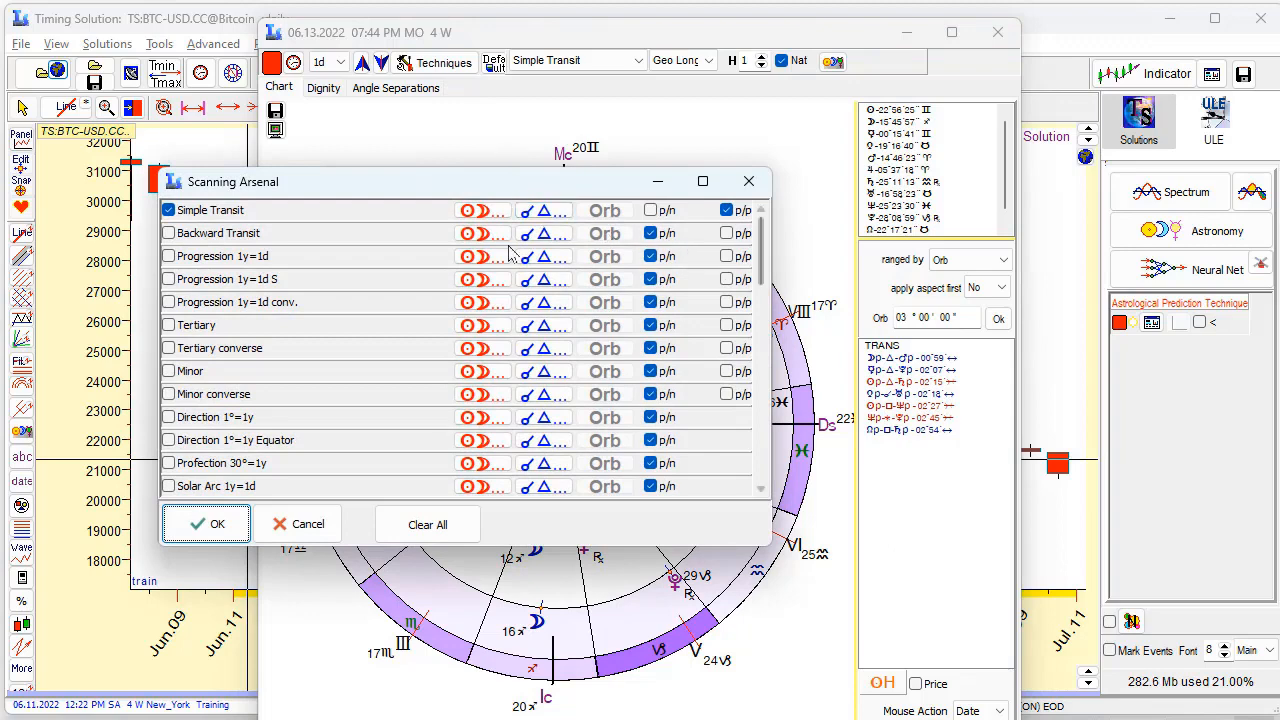
{"action": "left_click", "coordinate": [655, 213]}
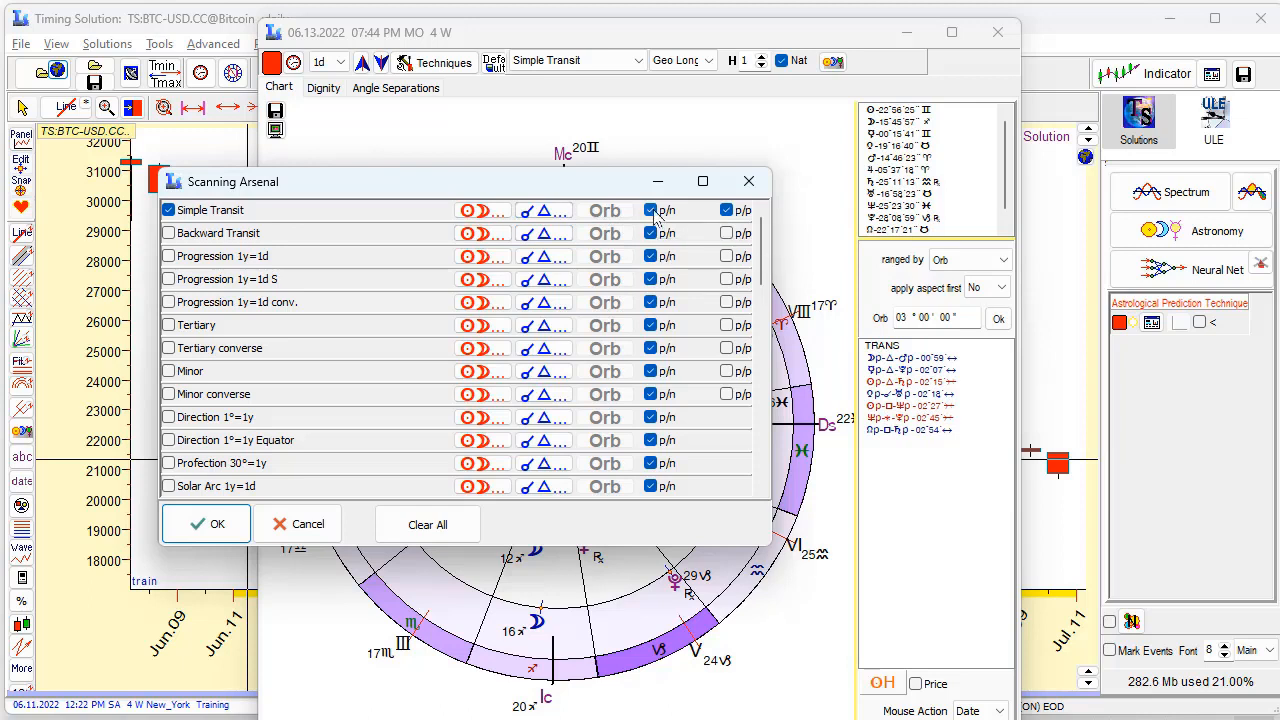
{"action": "left_click", "coordinate": [728, 211]}
{"action": "left_click", "coordinate": [224, 536]}
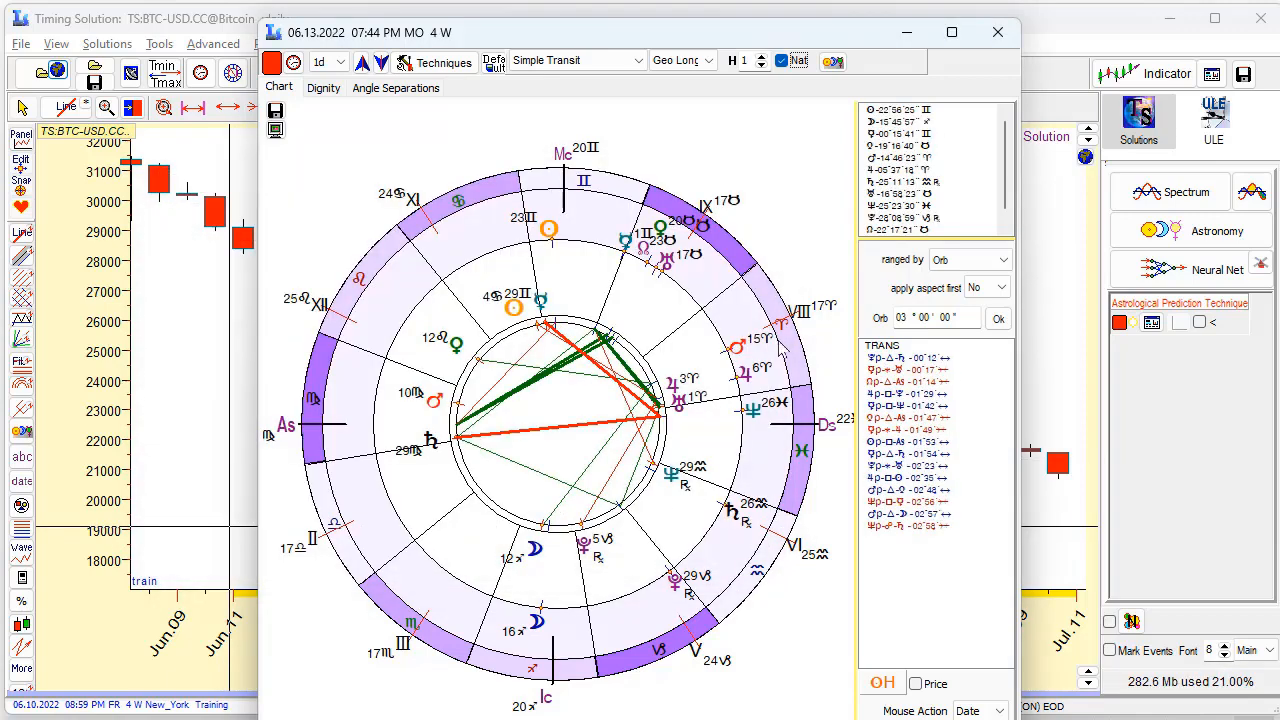
Graph the transiting Neptune opposition natal Saturn aspect and narrow the graph window
{"action": "left_click_drag", "start_coordinate": [750, 29], "coordinate": [613, 0]}
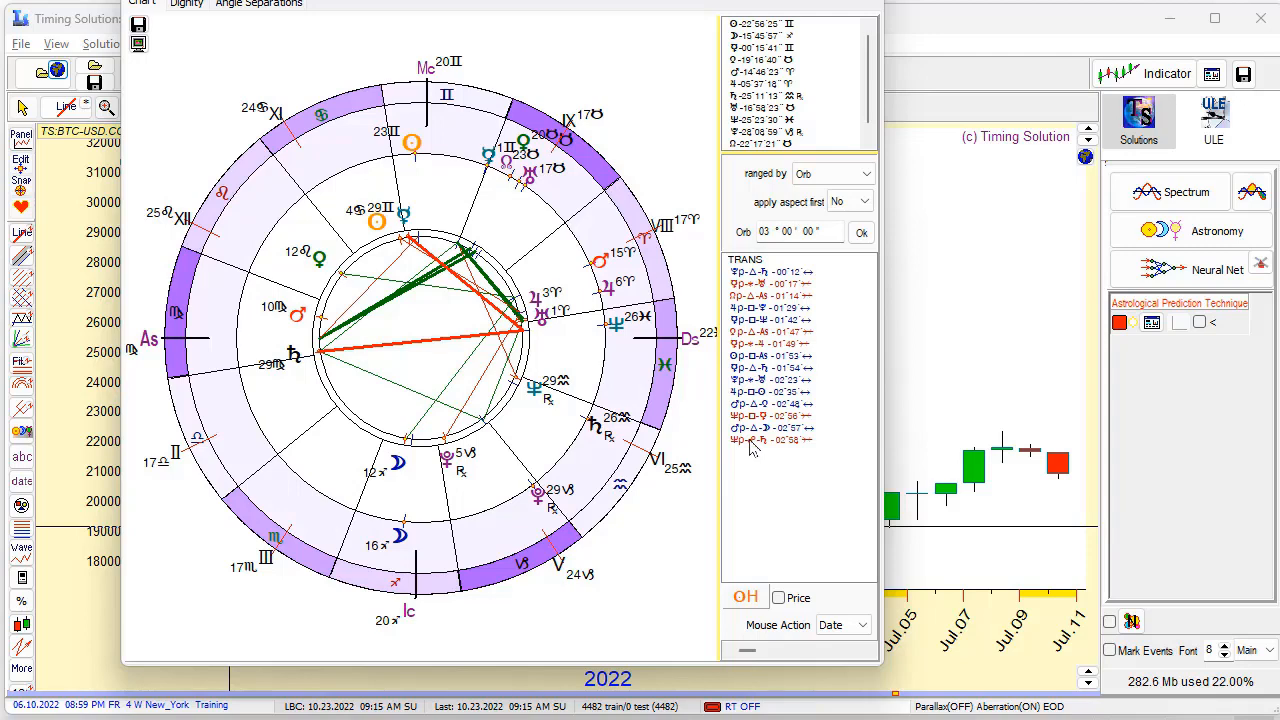
{"action": "double_click", "coordinate": [754, 444]}
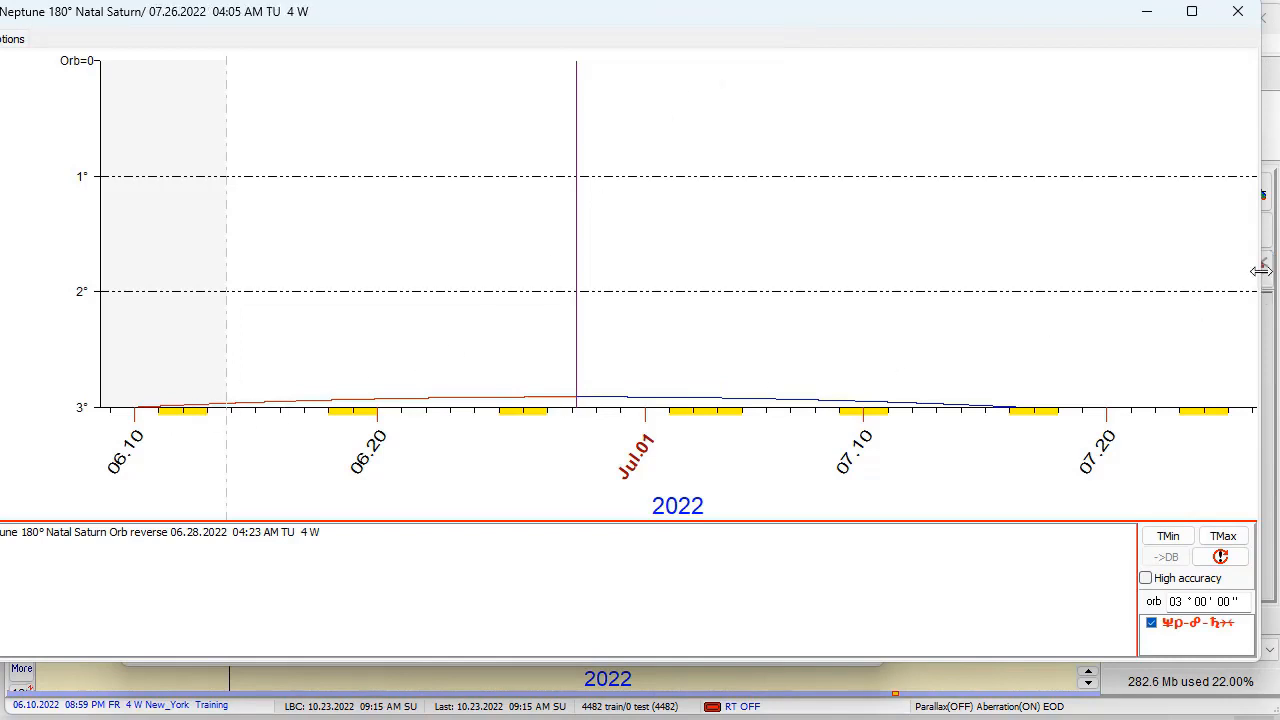
{"action": "left_click_drag", "start_coordinate": [1260, 285], "coordinate": [988, 285]}
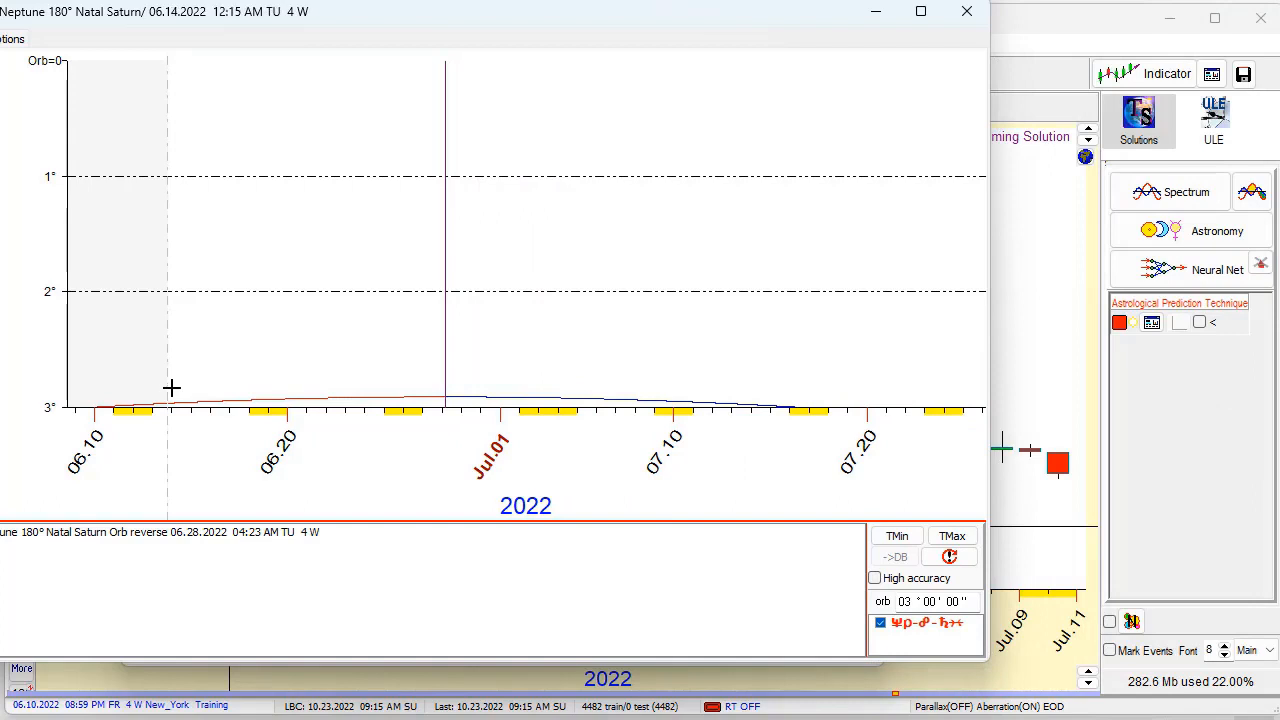
Set the end date of the Neptune opposition natal Saturn graph to July 26, 2026 and recalculate it
{"action": "left_click", "coordinate": [950, 540]}
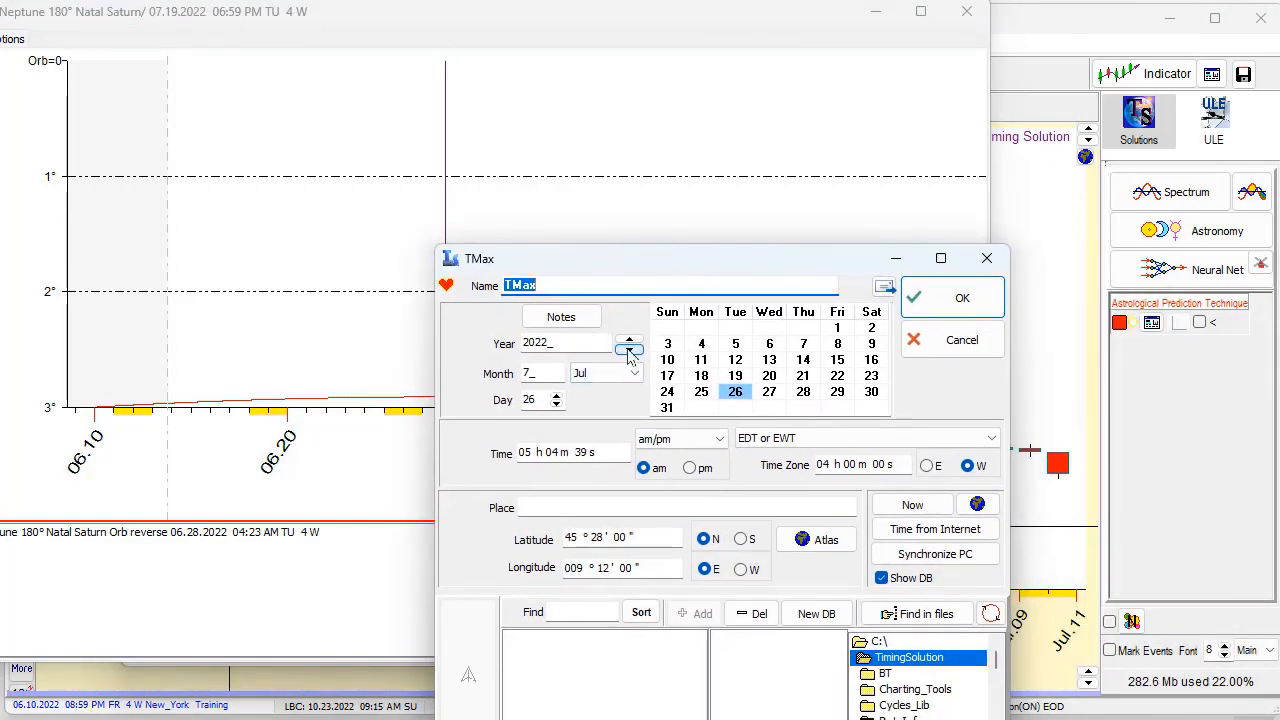
{"action": "left_click", "coordinate": [629, 340]}
{"action": "left_click", "coordinate": [629, 340]}
{"action": "left_click", "coordinate": [629, 340]}
{"action": "left_click", "coordinate": [629, 340]}
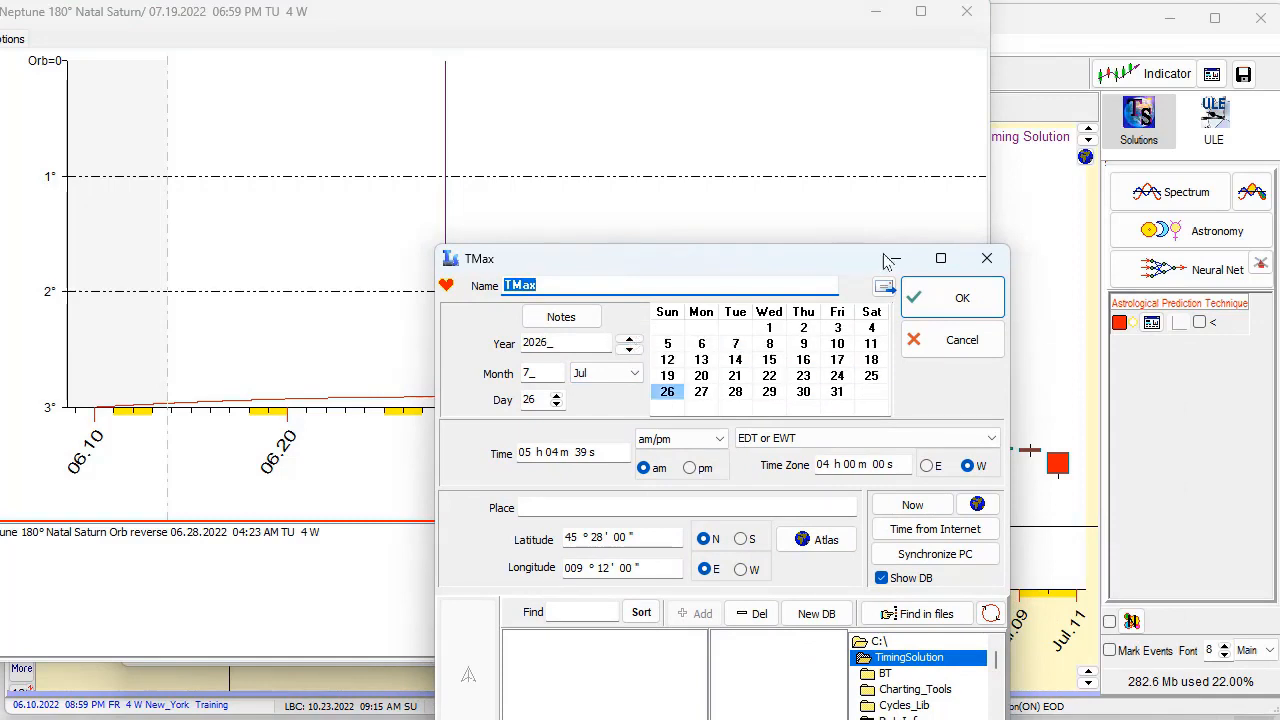
{"action": "left_click", "coordinate": [908, 292]}
{"action": "left_click", "coordinate": [945, 560]}
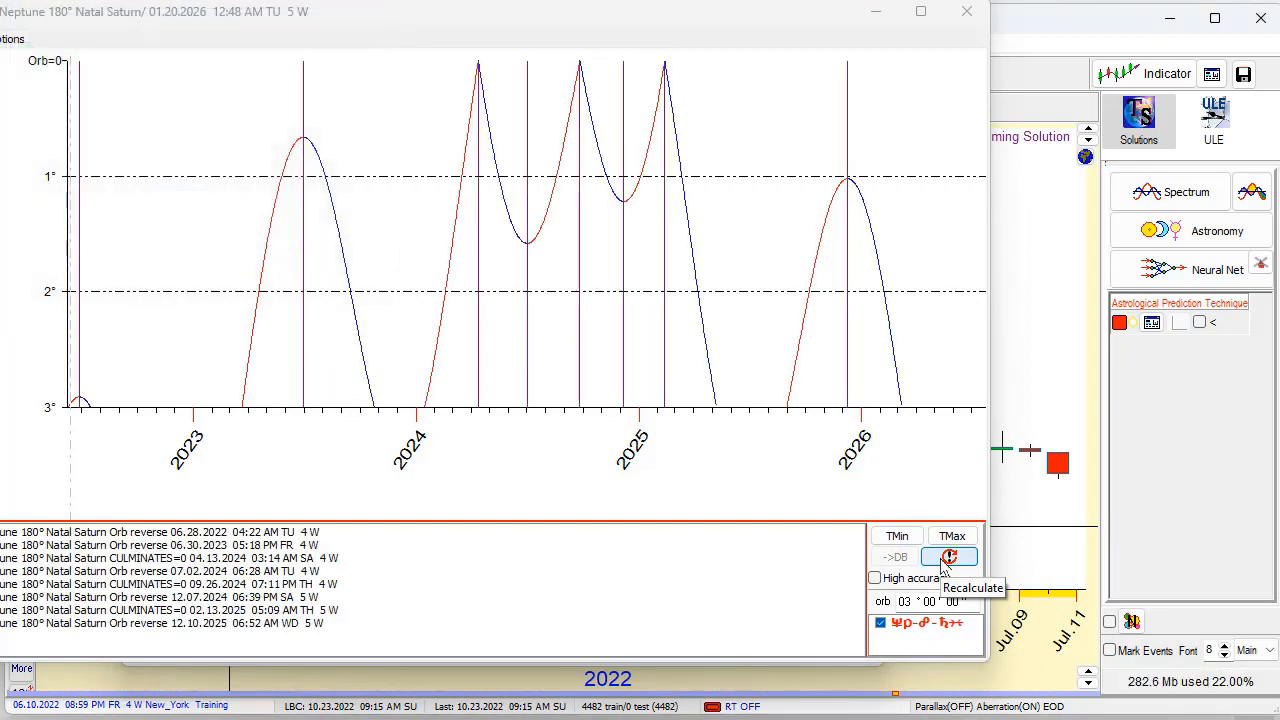
Extend the Neptune–natal Saturn graph's time range beyond early 2027 to examine the full sequence of culminations
{"action": "left_click_drag", "start_coordinate": [6, 374], "coordinate": [1143, 448]}
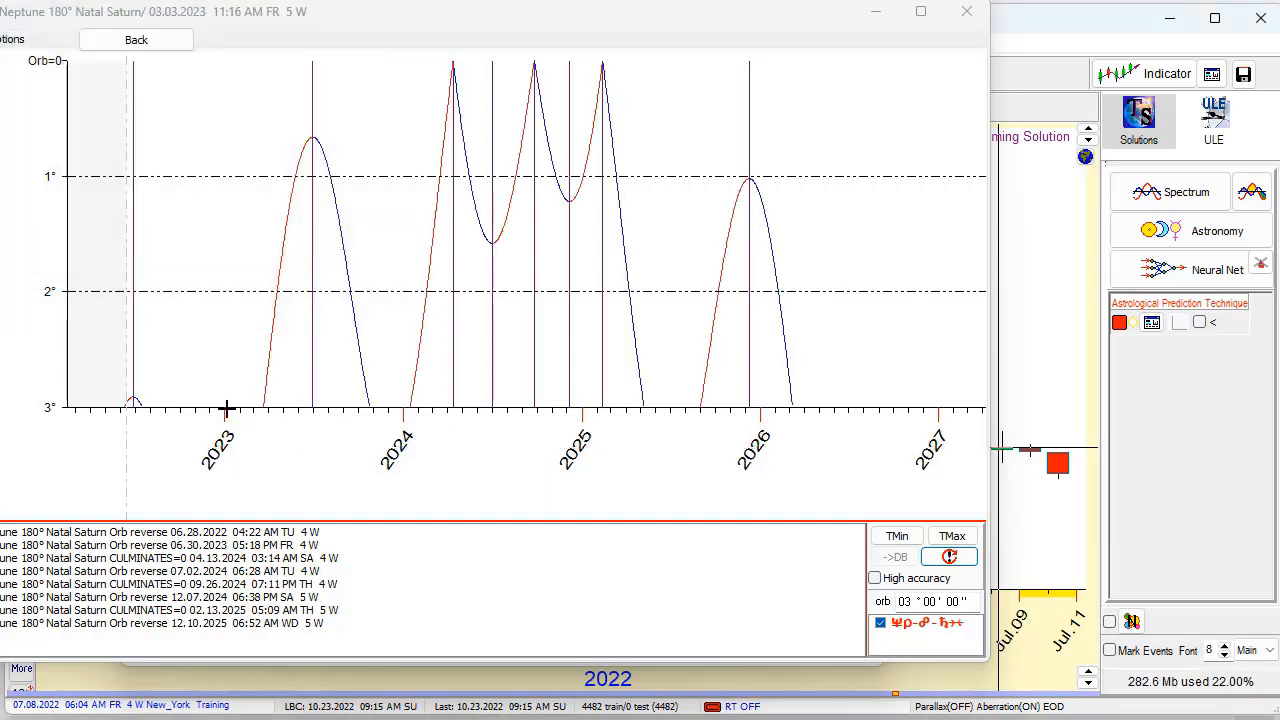
{"action": "left_click_drag", "start_coordinate": [16, 389], "coordinate": [1040, 451]}
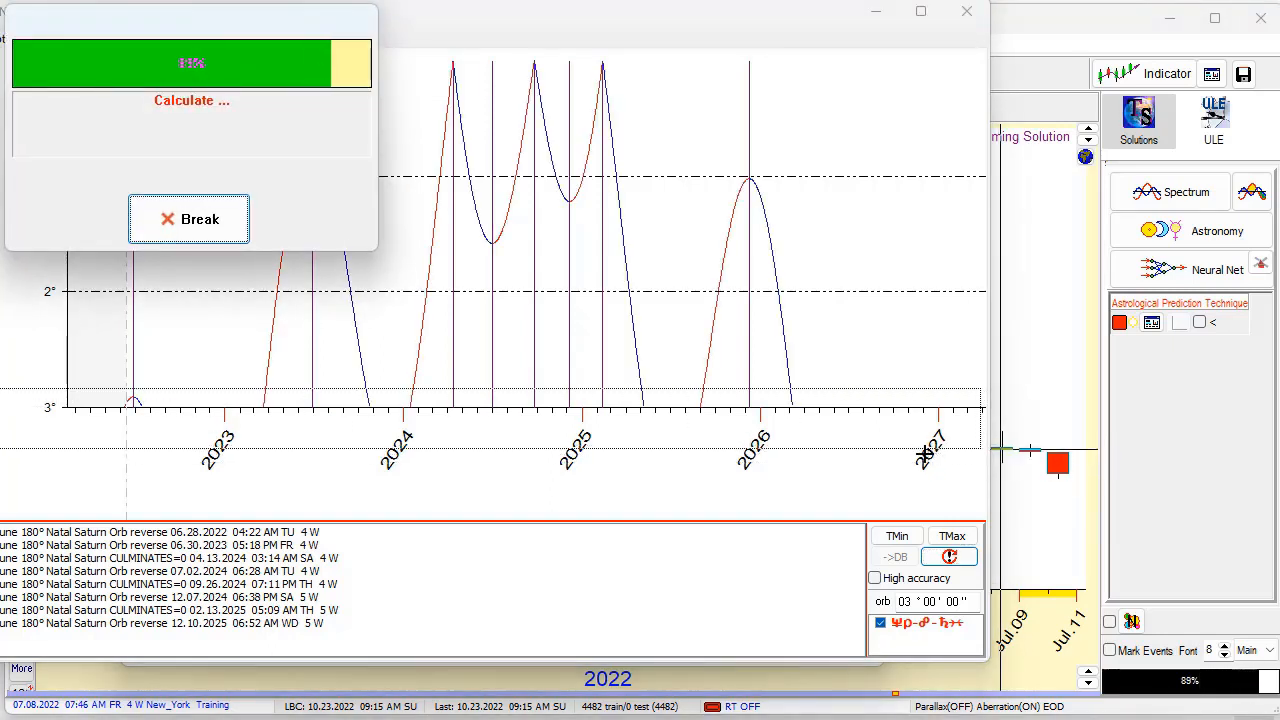
{"action": "left_click_drag", "start_coordinate": [112, 374], "coordinate": [850, 420]}
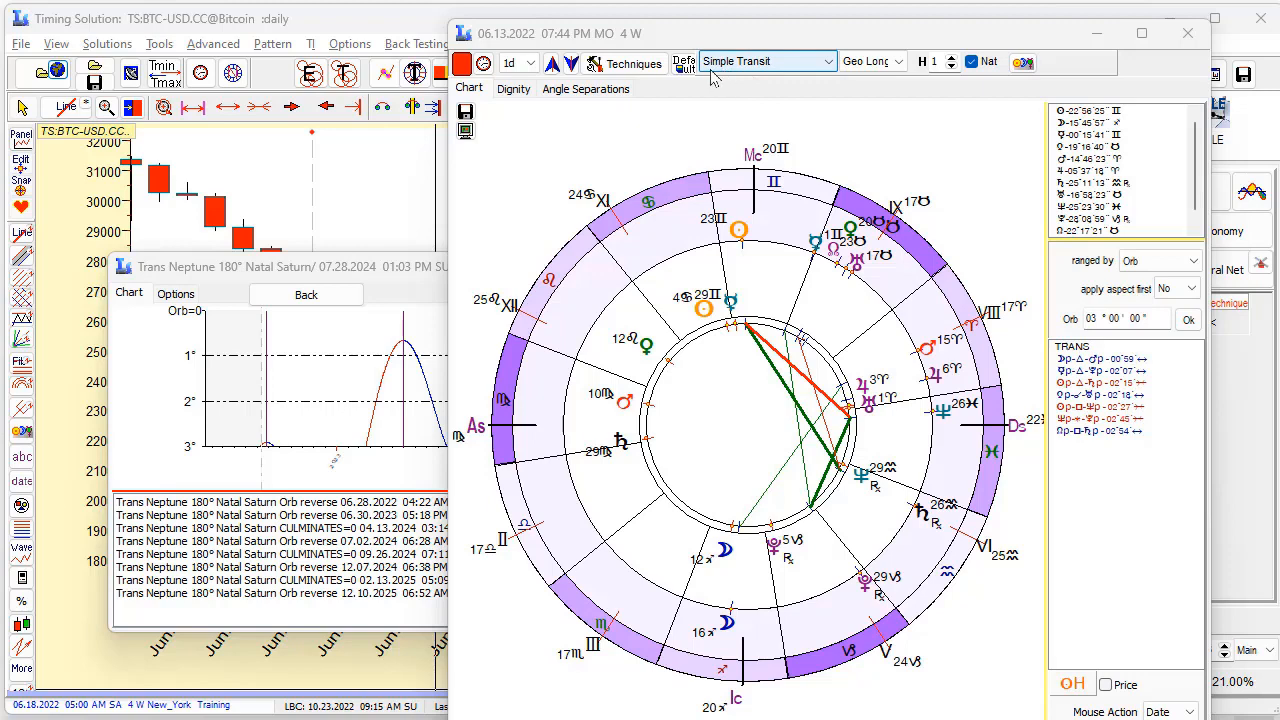
Add Progression 1y=1d to the enabled prediction techniques alongside Simple Transit
{"action": "left_click", "coordinate": [622, 73]}
{"action": "left_click_drag", "start_coordinate": [505, 170], "coordinate": [711, 115]}
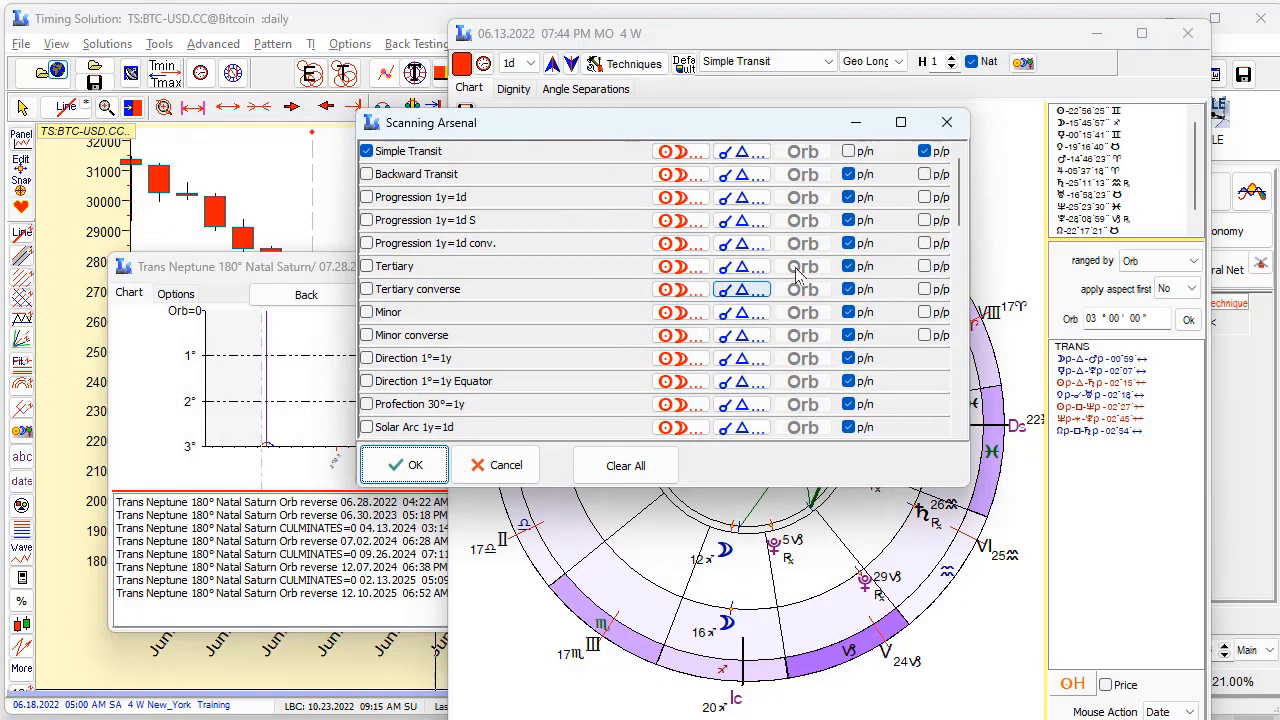
{"action": "left_click", "coordinate": [367, 198]}
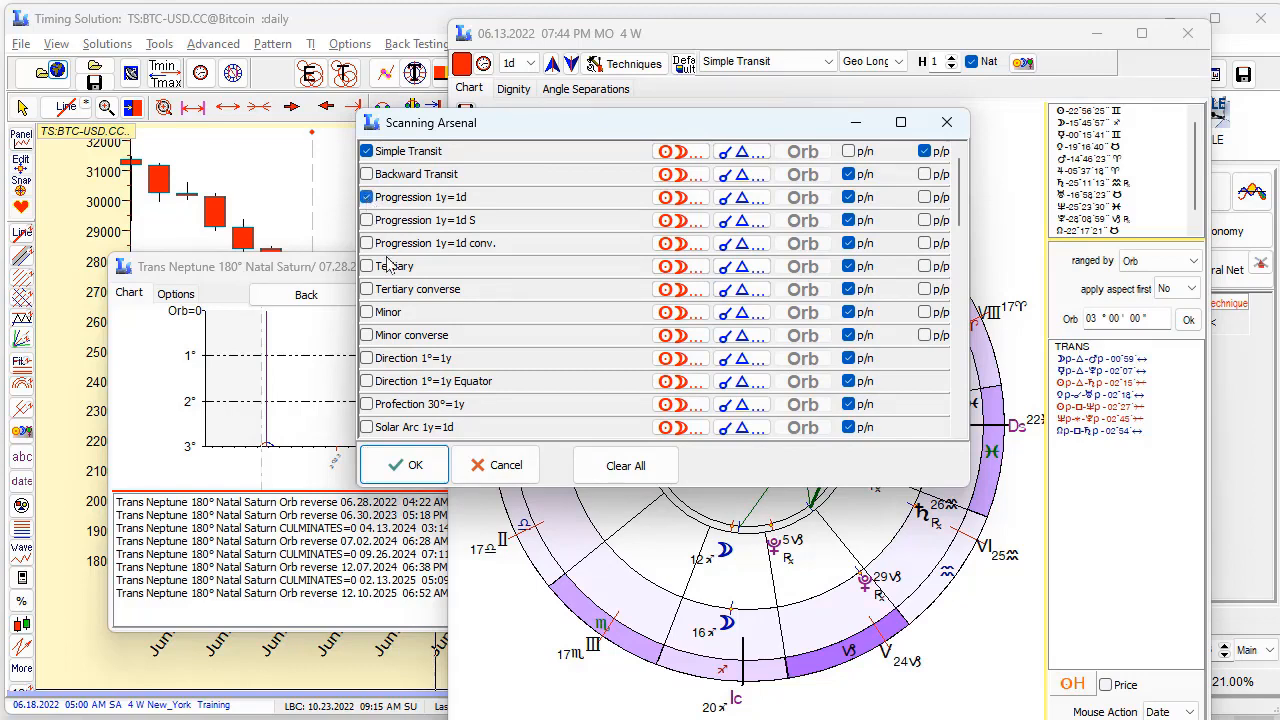
{"action": "left_click", "coordinate": [403, 464]}
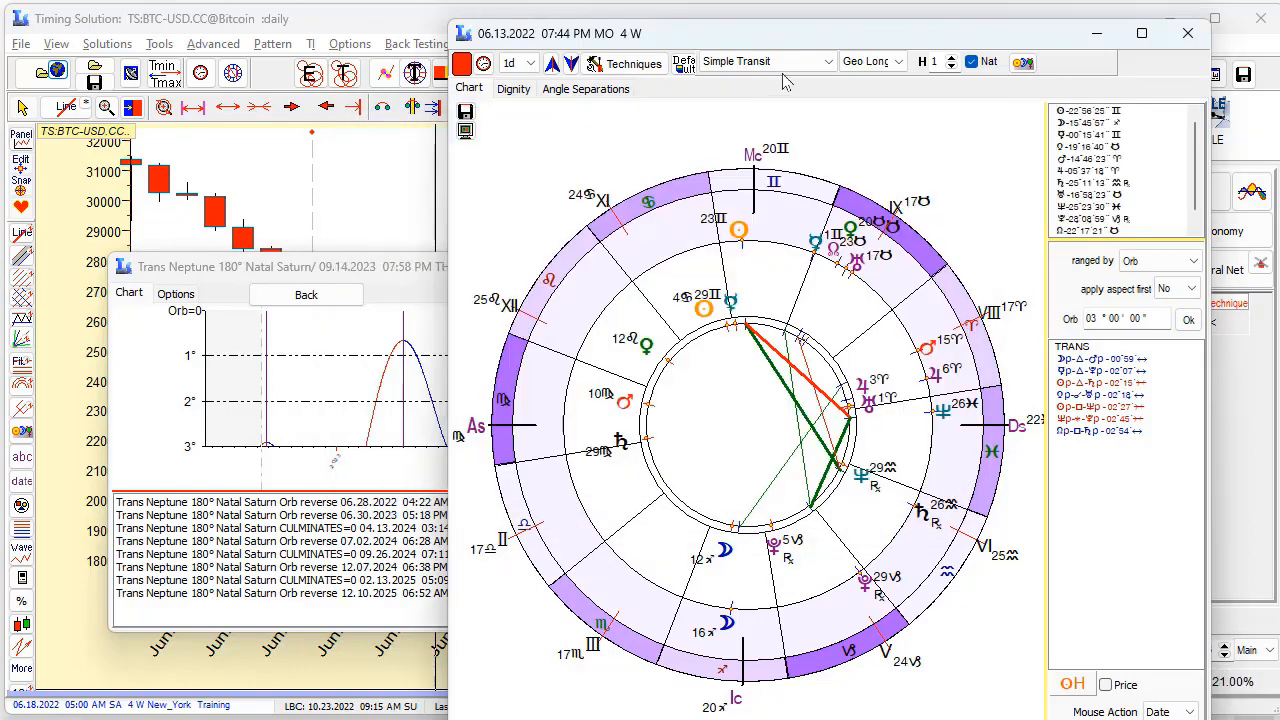
Display the chart with the Progression 1y=1d technique and return it to Simple Transit
{"action": "left_click", "coordinate": [829, 62]}
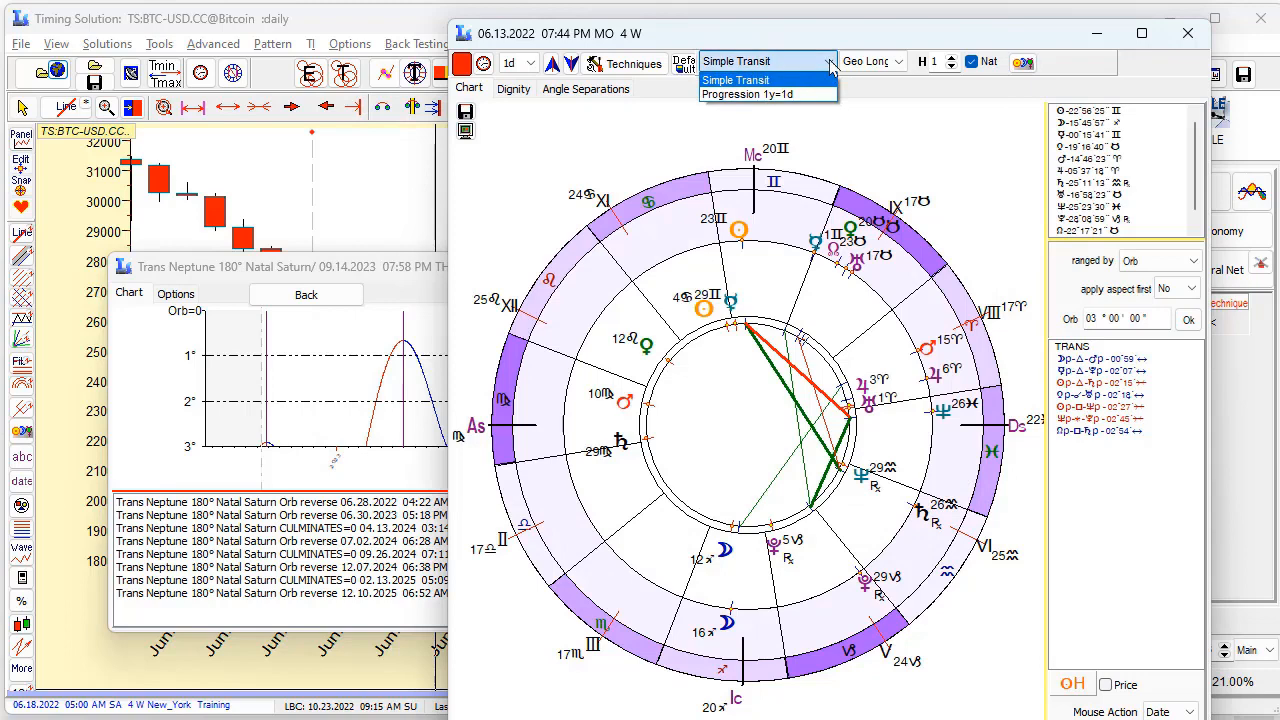
{"action": "left_click", "coordinate": [765, 95]}
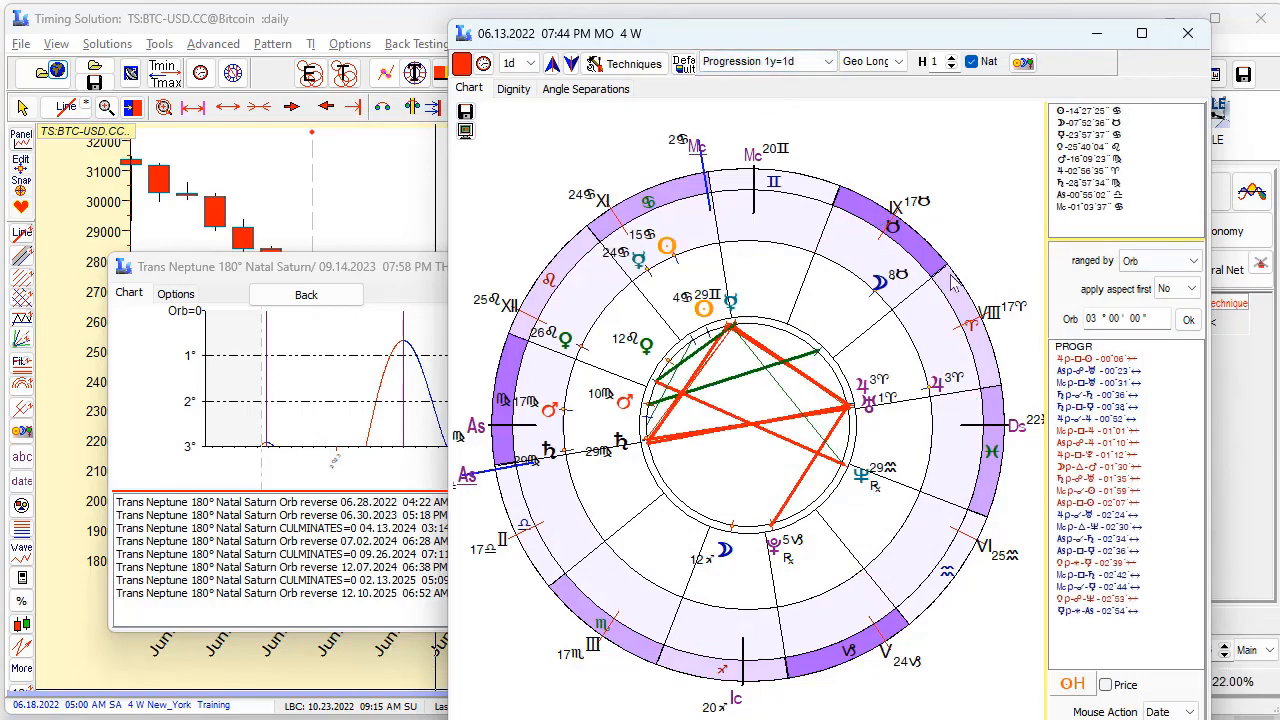
{"action": "left_click", "coordinate": [827, 64]}
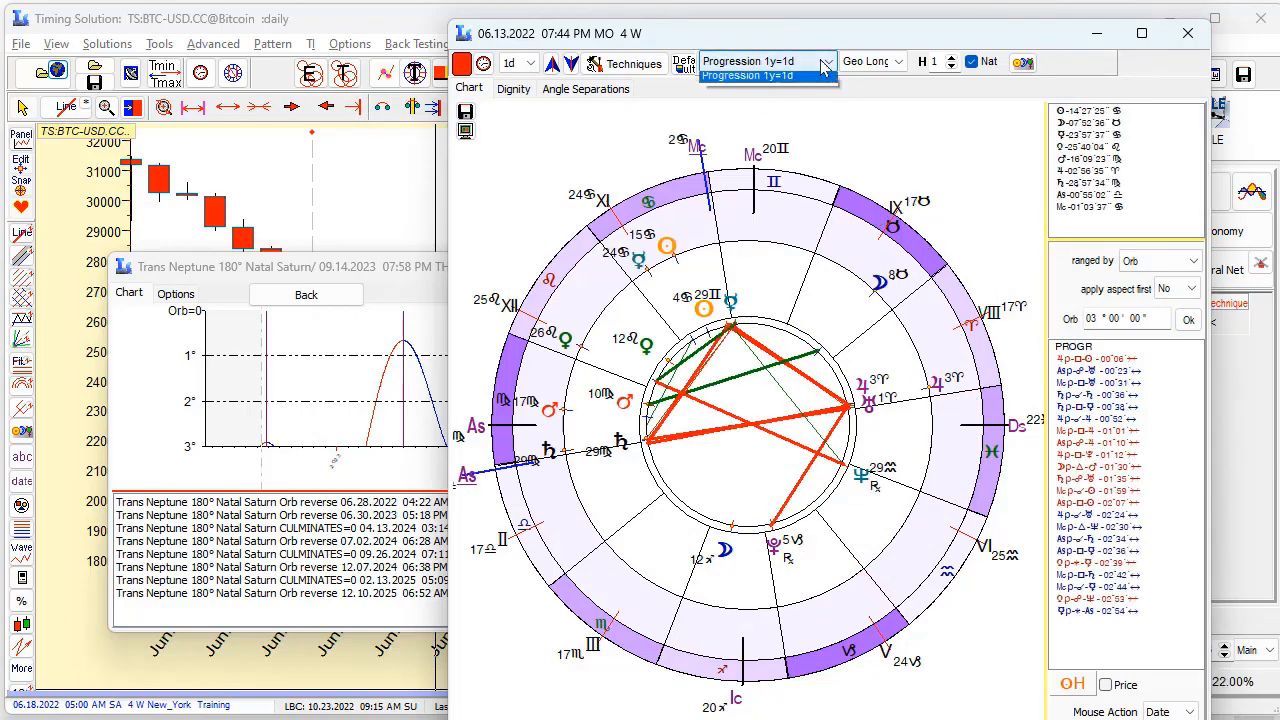
{"action": "left_click", "coordinate": [779, 82]}
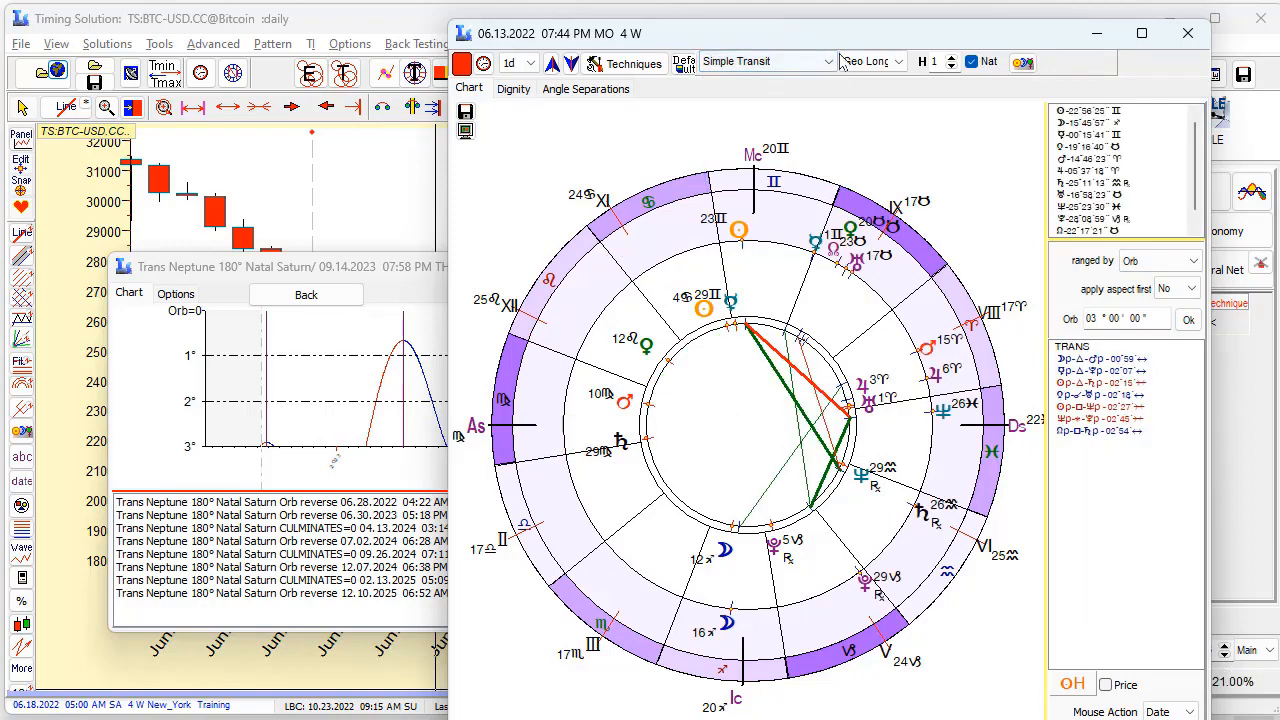
View the Simple Transit chart in heliocentric and declination coordinates, finishing with heliocentric
{"action": "left_click", "coordinate": [900, 62]}
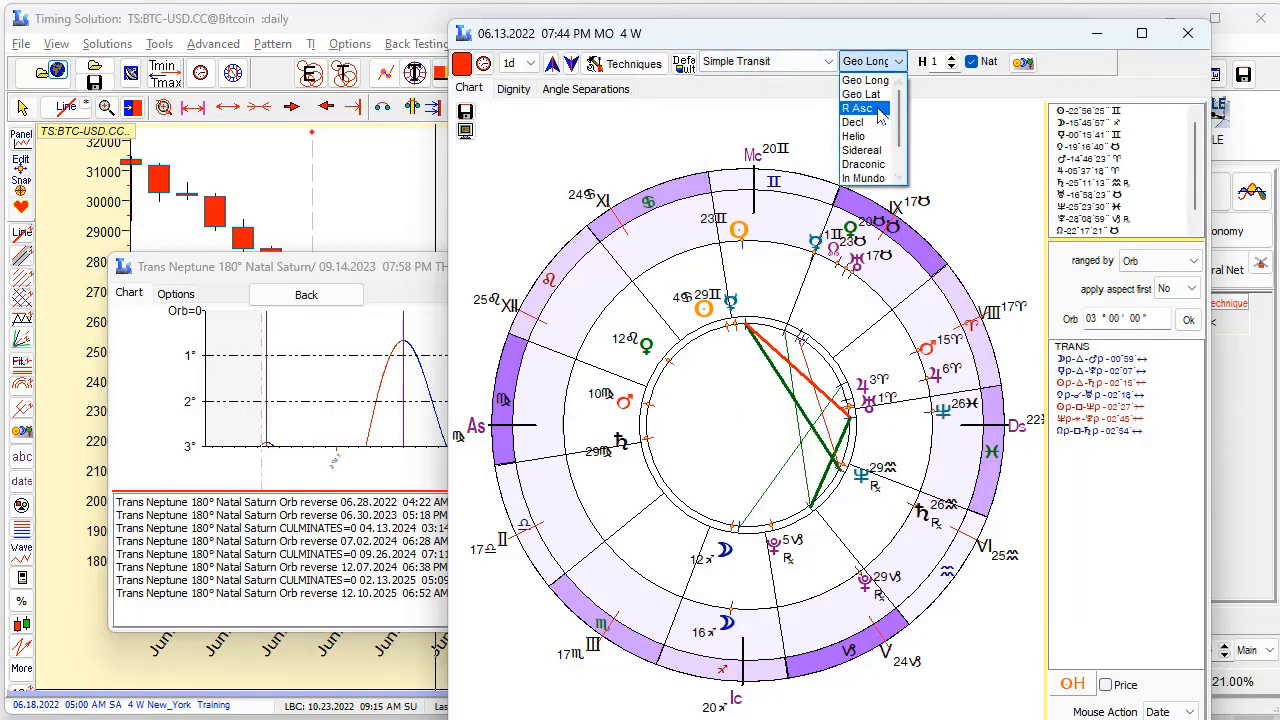
{"action": "left_click", "coordinate": [872, 137]}
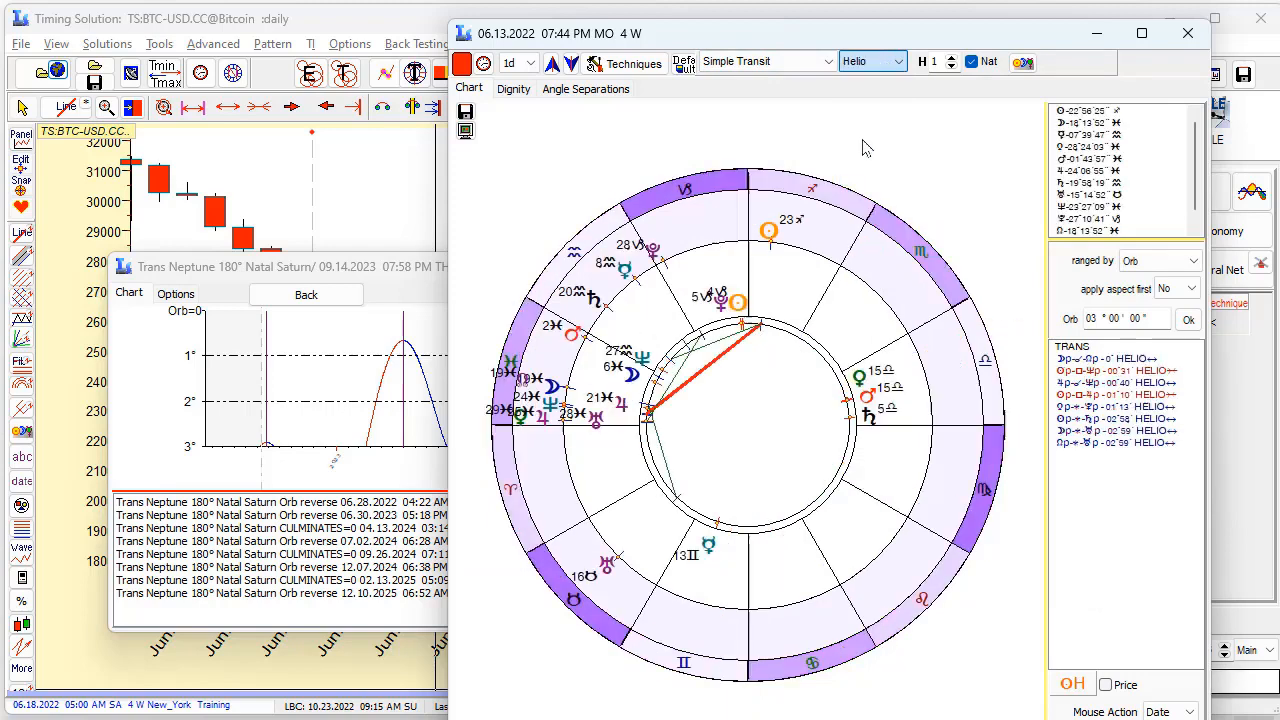
{"action": "left_click", "coordinate": [900, 62]}
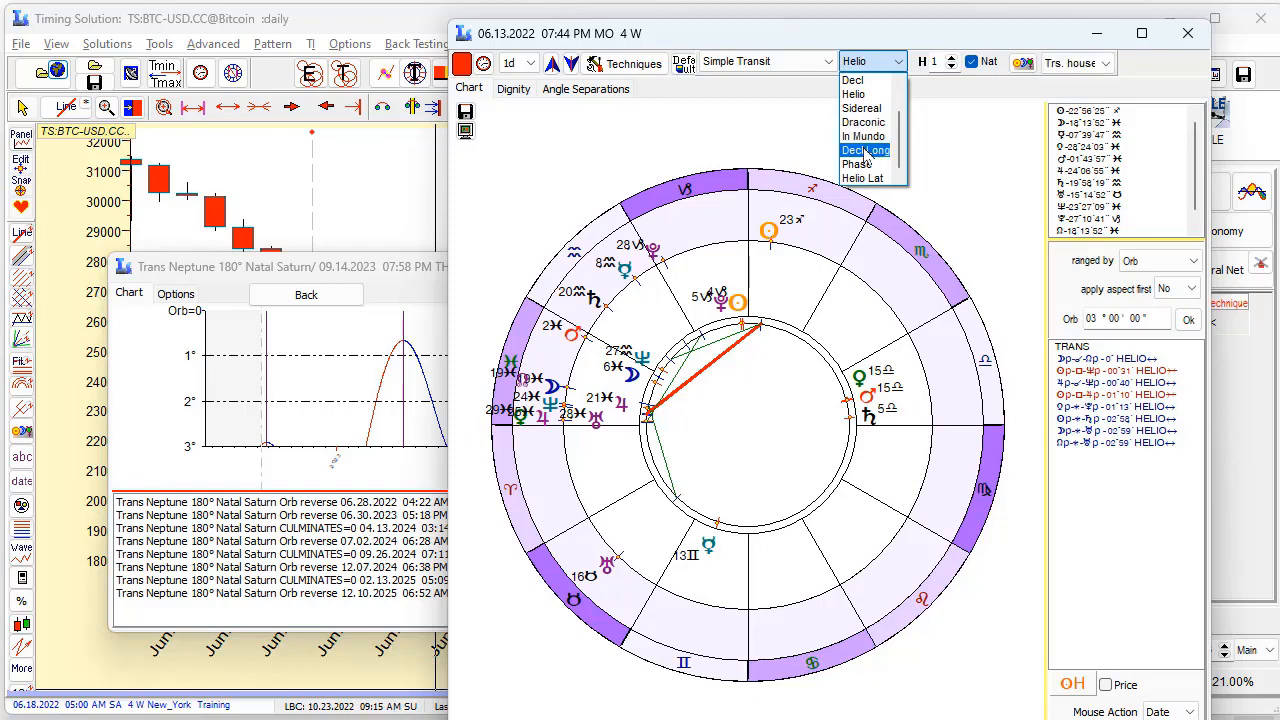
{"action": "left_click", "coordinate": [856, 80]}
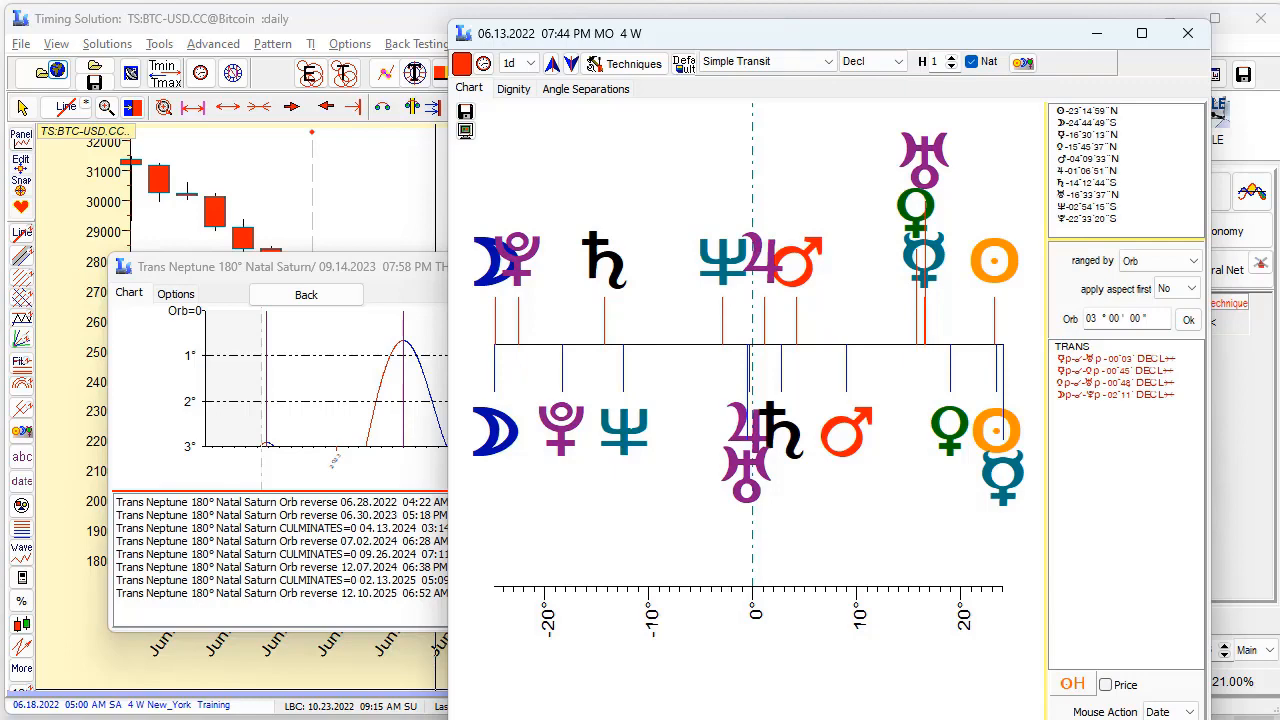
{"action": "left_click", "coordinate": [897, 63]}
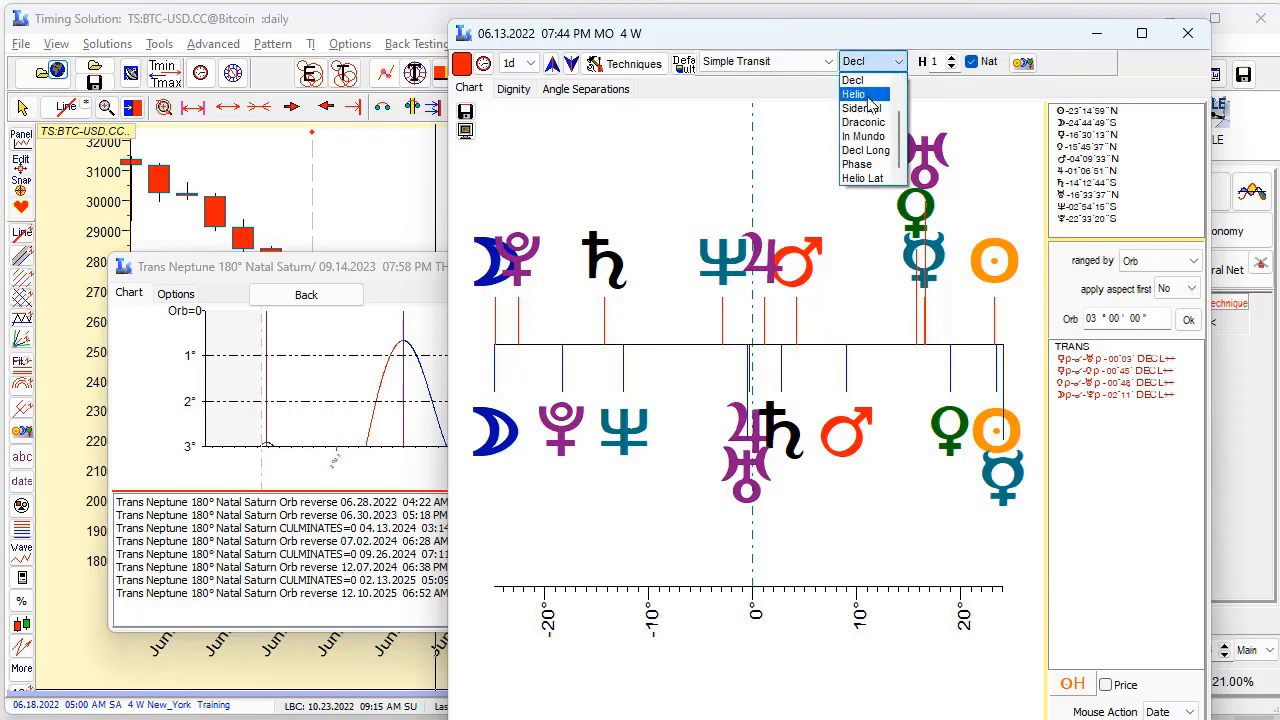
{"action": "left_click", "coordinate": [855, 94]}
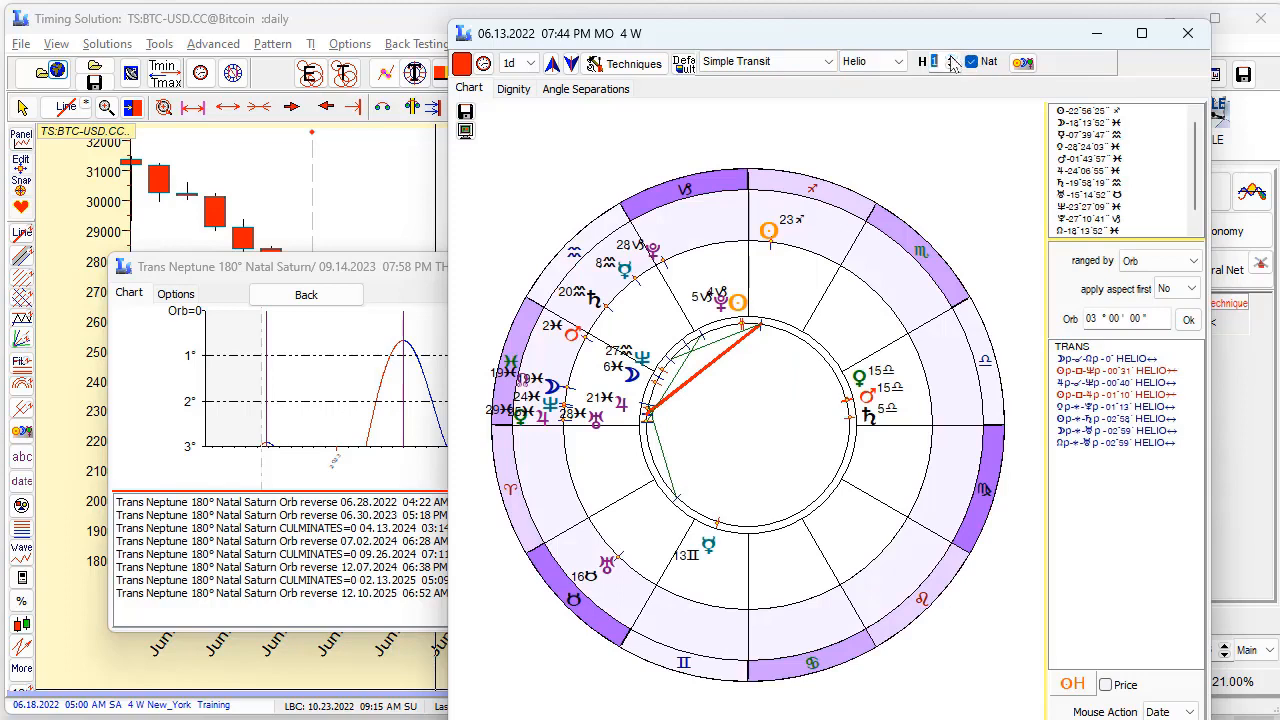
Set the heliocentric transit chart's harmonic to 4 and close the chart window
{"action": "left_click", "coordinate": [951, 57]}
{"action": "left_click", "coordinate": [951, 57]}
{"action": "left_click", "coordinate": [951, 58]}
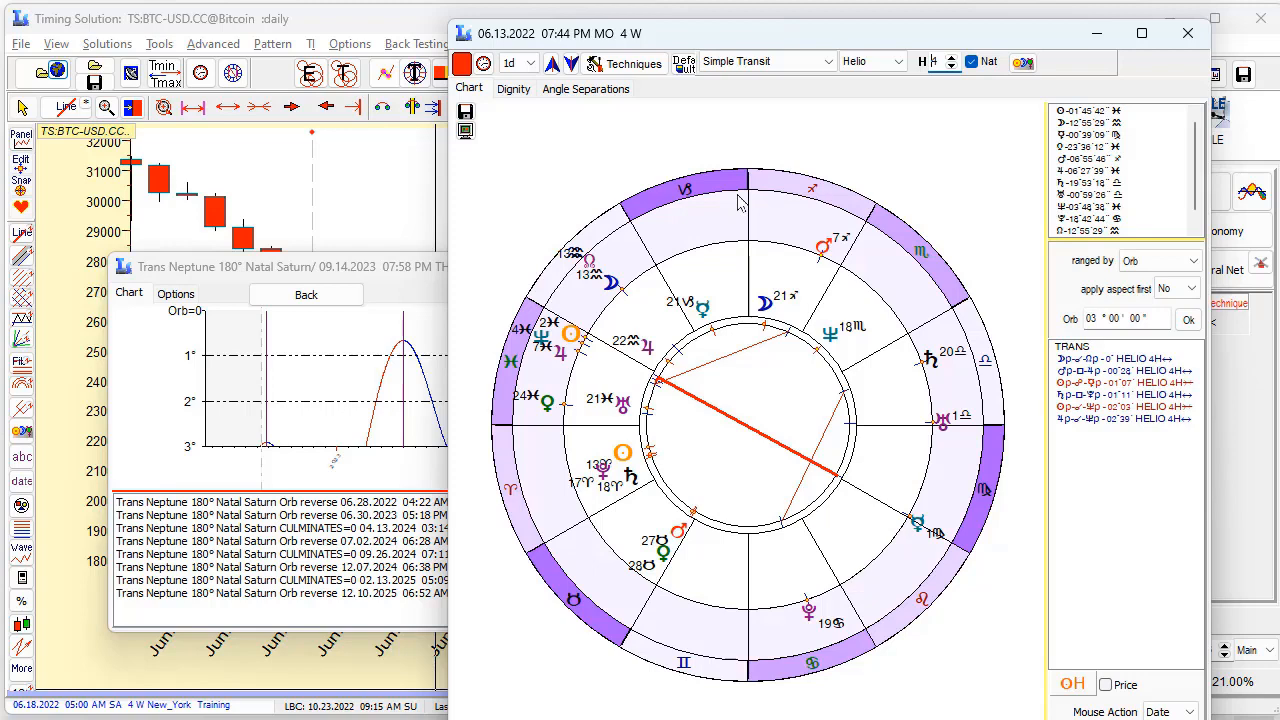
{"action": "left_click", "coordinate": [1188, 36]}
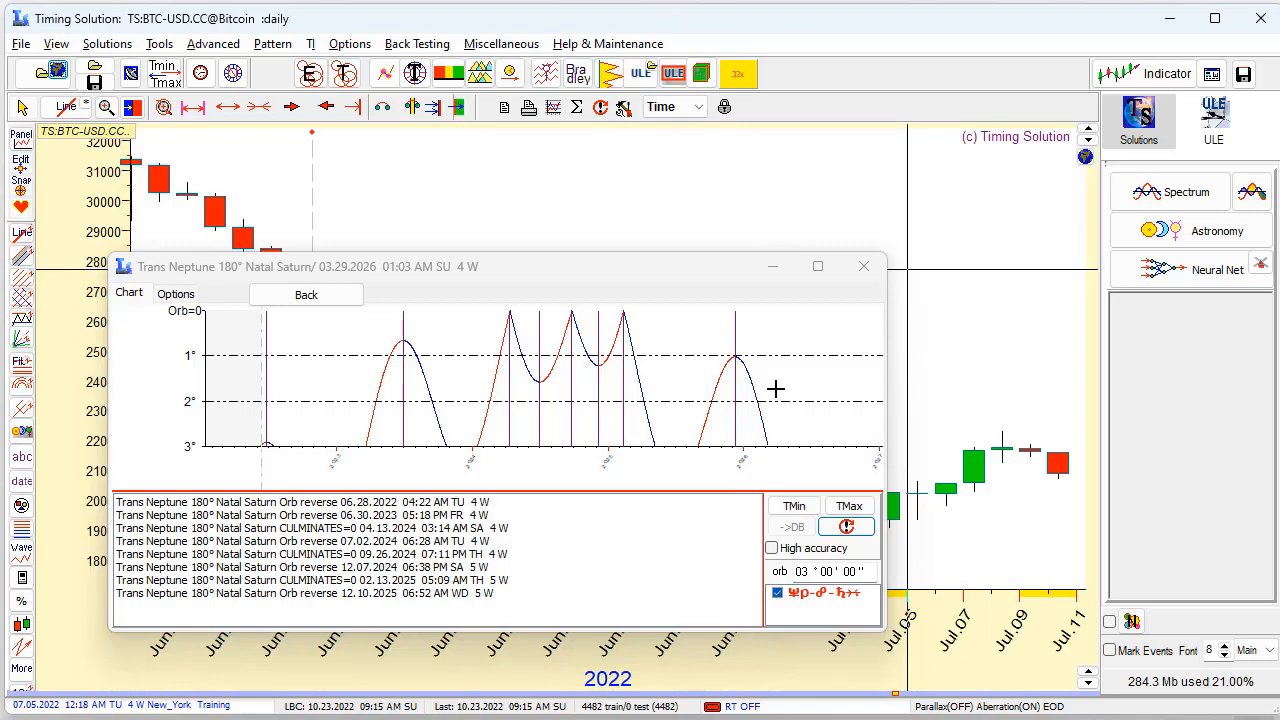
{"action": "left_click_drag", "start_coordinate": [598, 256], "coordinate": [598, 78]}
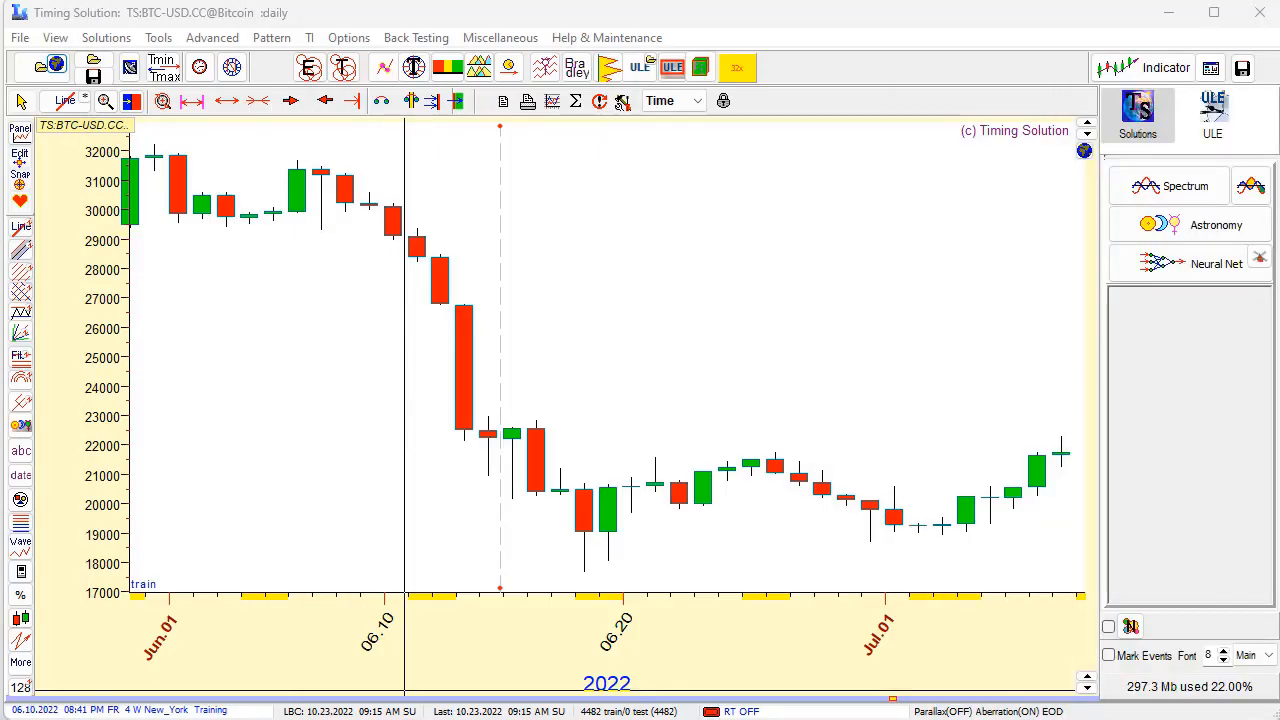
Add a Semenko diagram to the Bitcoin chart and calculate it with the mid term forecast preset (all planets without Moon)
{"action": "left_click", "coordinate": [480, 68]}
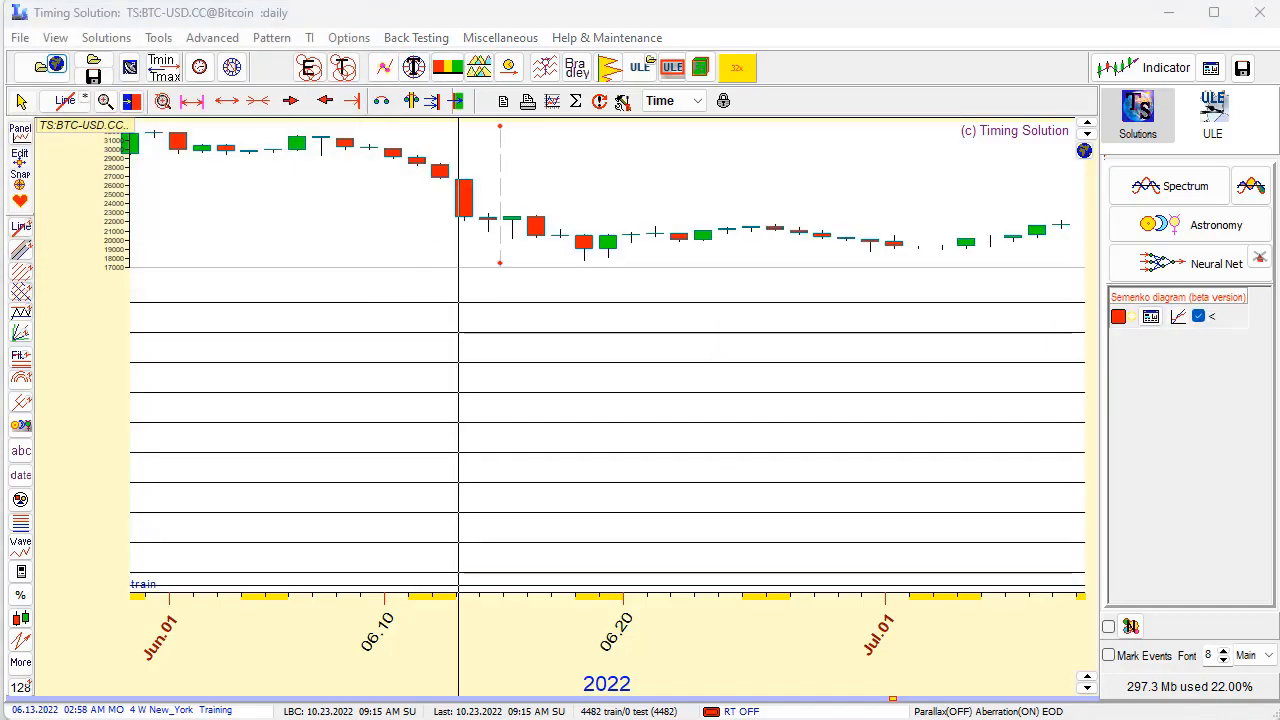
{"action": "left_click_drag", "start_coordinate": [766, 140], "coordinate": [803, 122]}
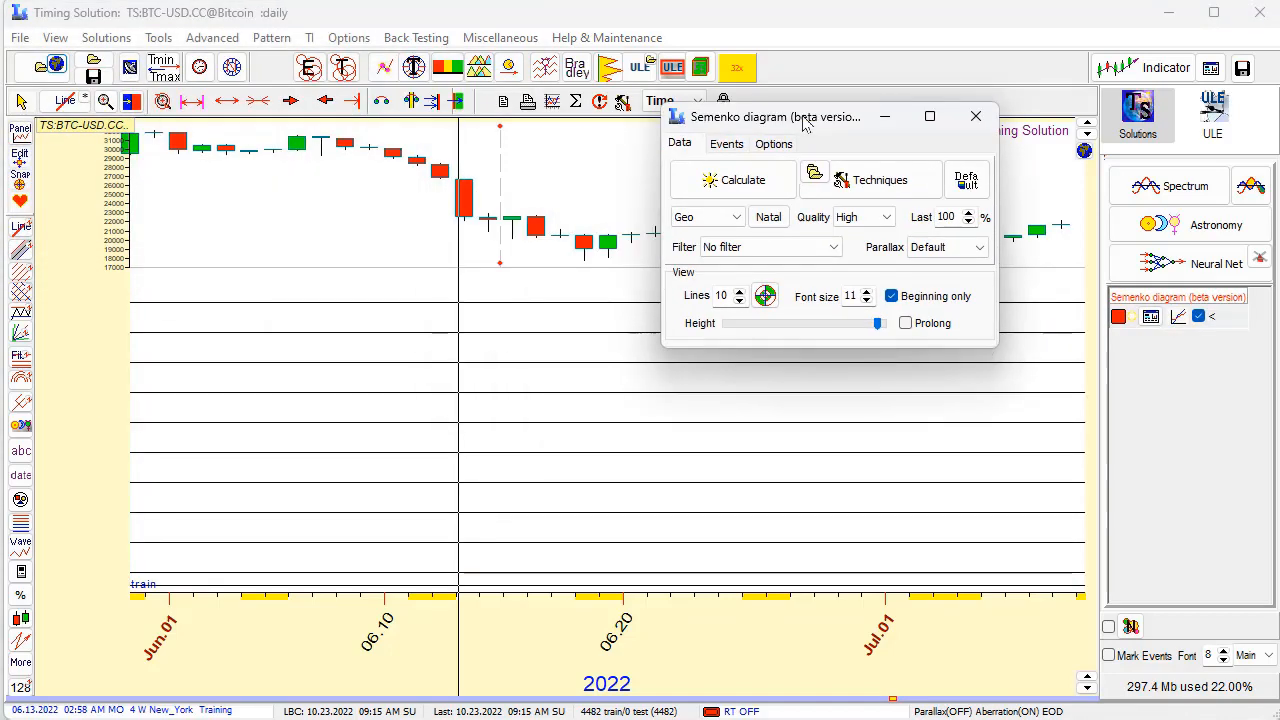
{"action": "left_click", "coordinate": [816, 184]}
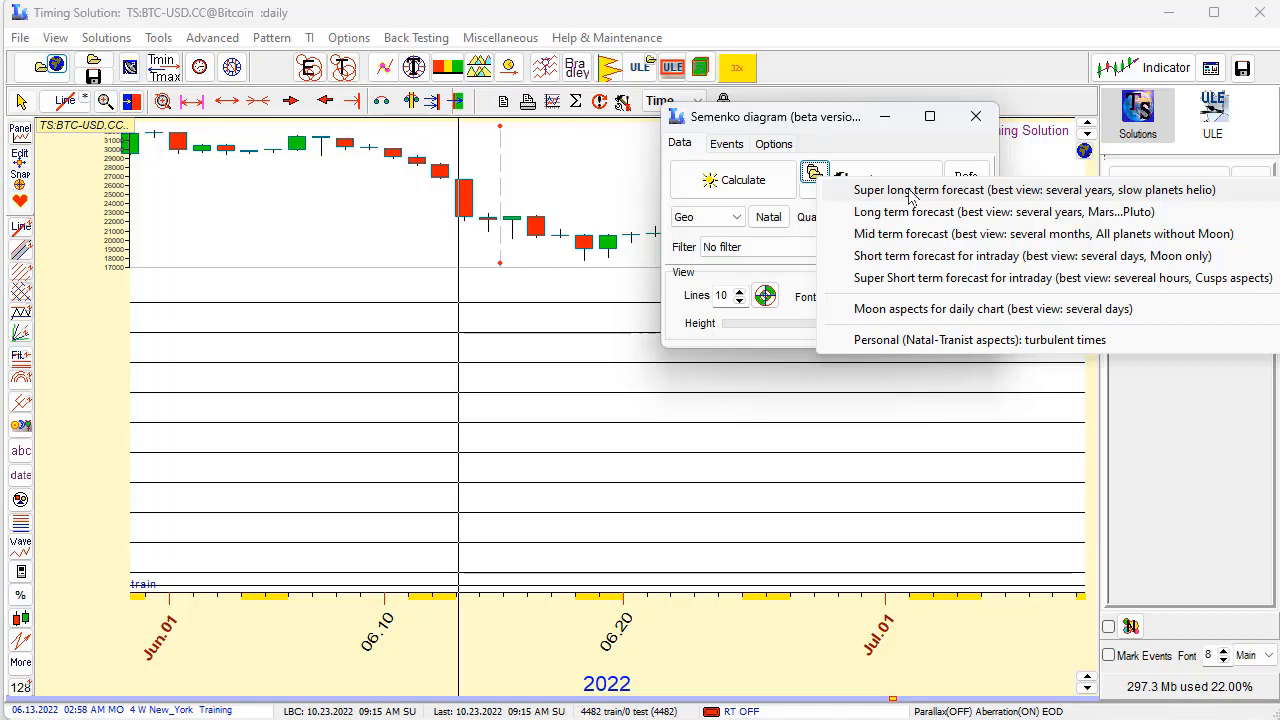
{"action": "left_click", "coordinate": [907, 243]}
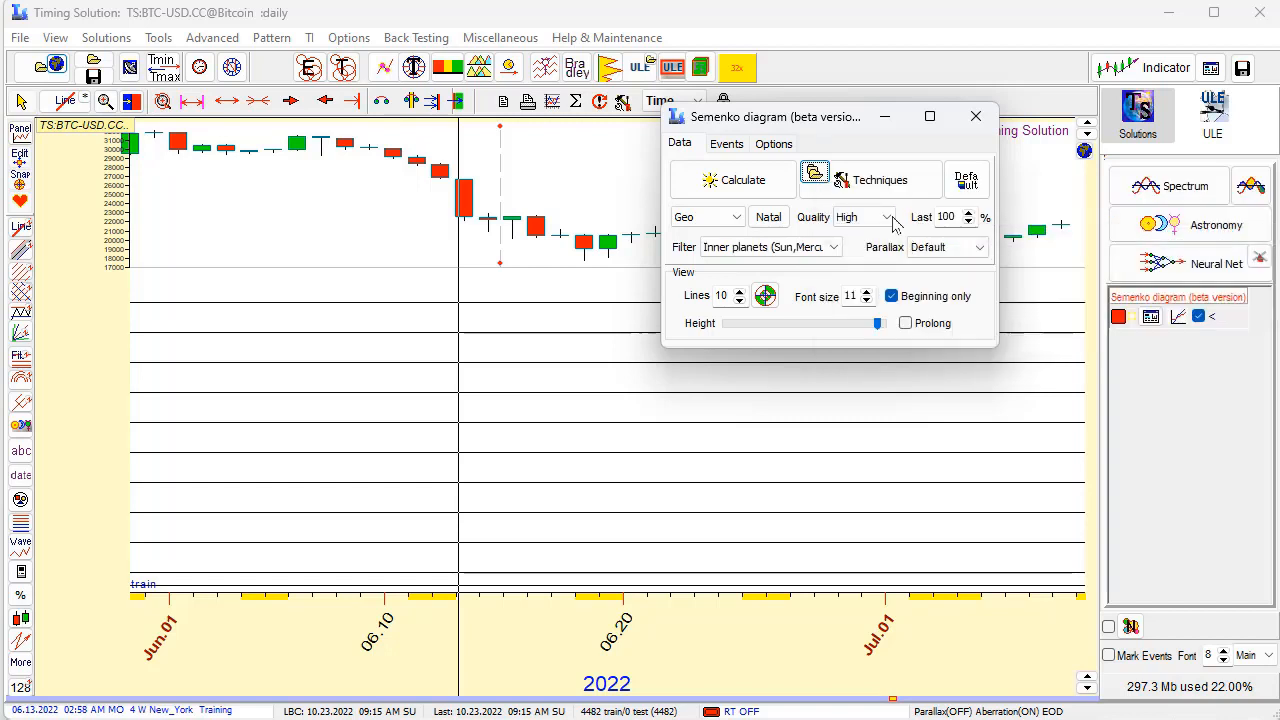
{"action": "left_click", "coordinate": [860, 178]}
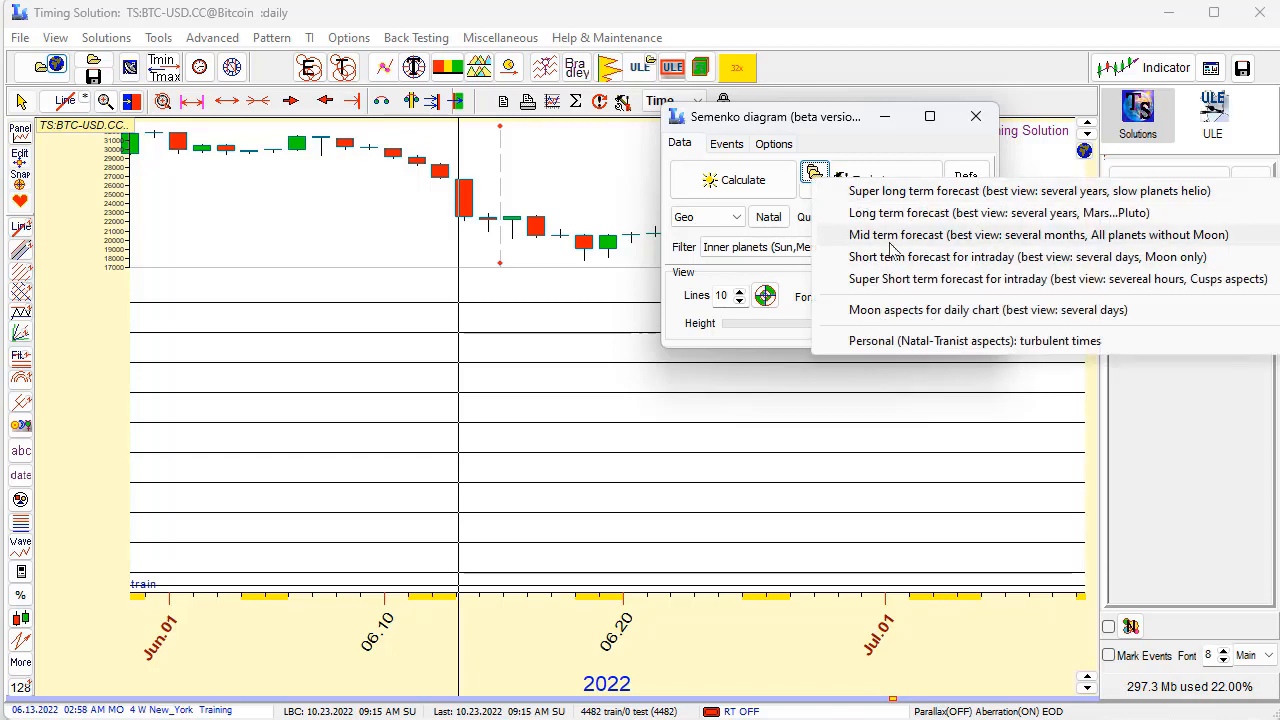
{"action": "left_click", "coordinate": [889, 240]}
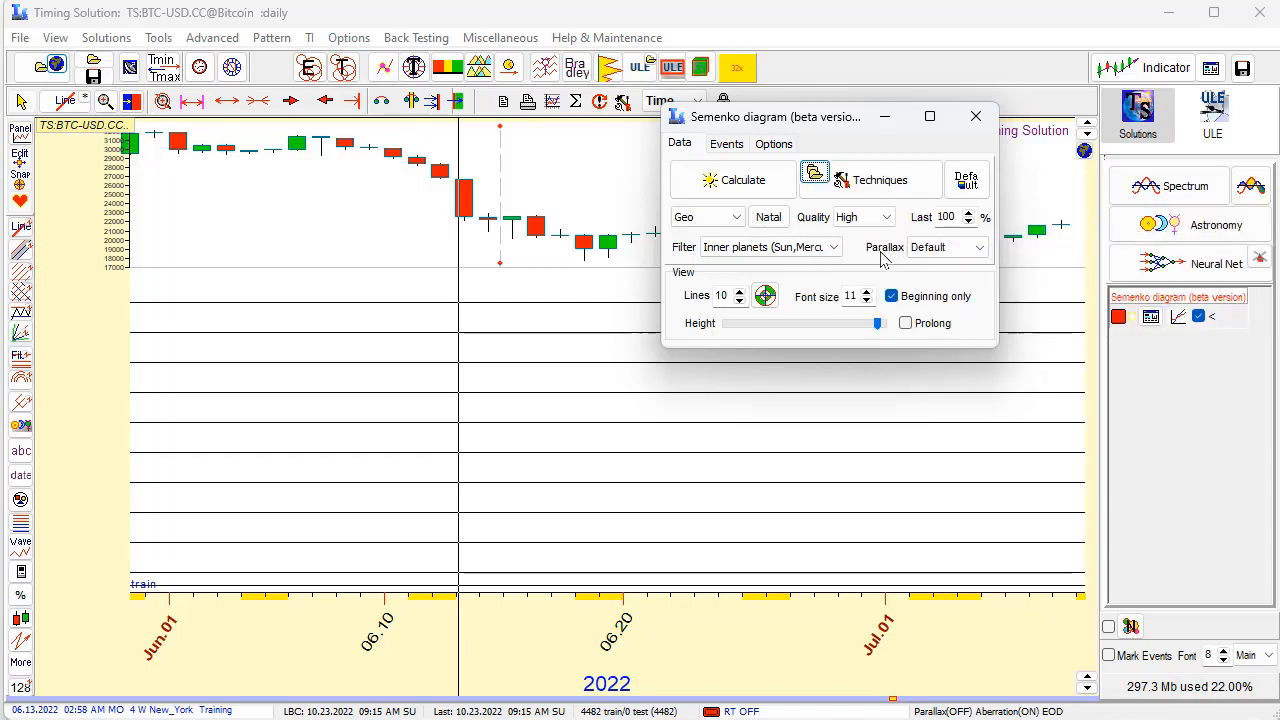
{"action": "left_click", "coordinate": [730, 190]}
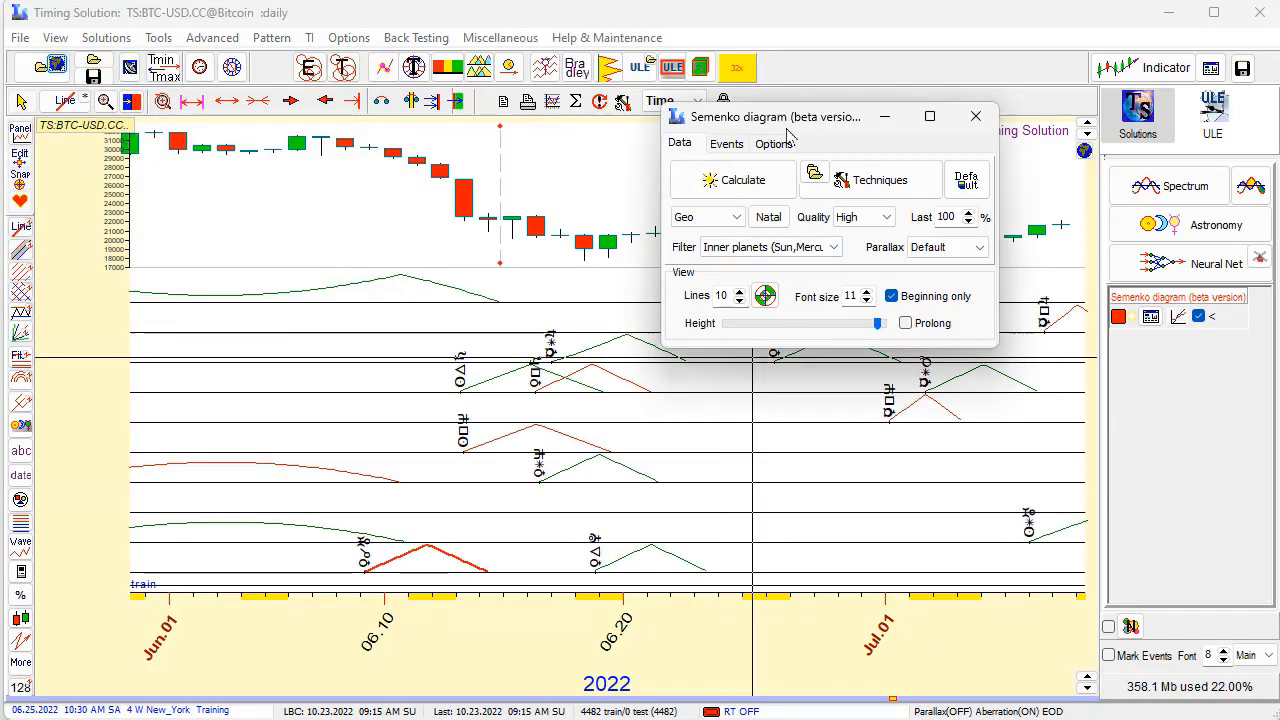
Reduce the number of lines in the Semenko diagram to 6
{"action": "left_click_drag", "start_coordinate": [788, 124], "coordinate": [842, 146]}
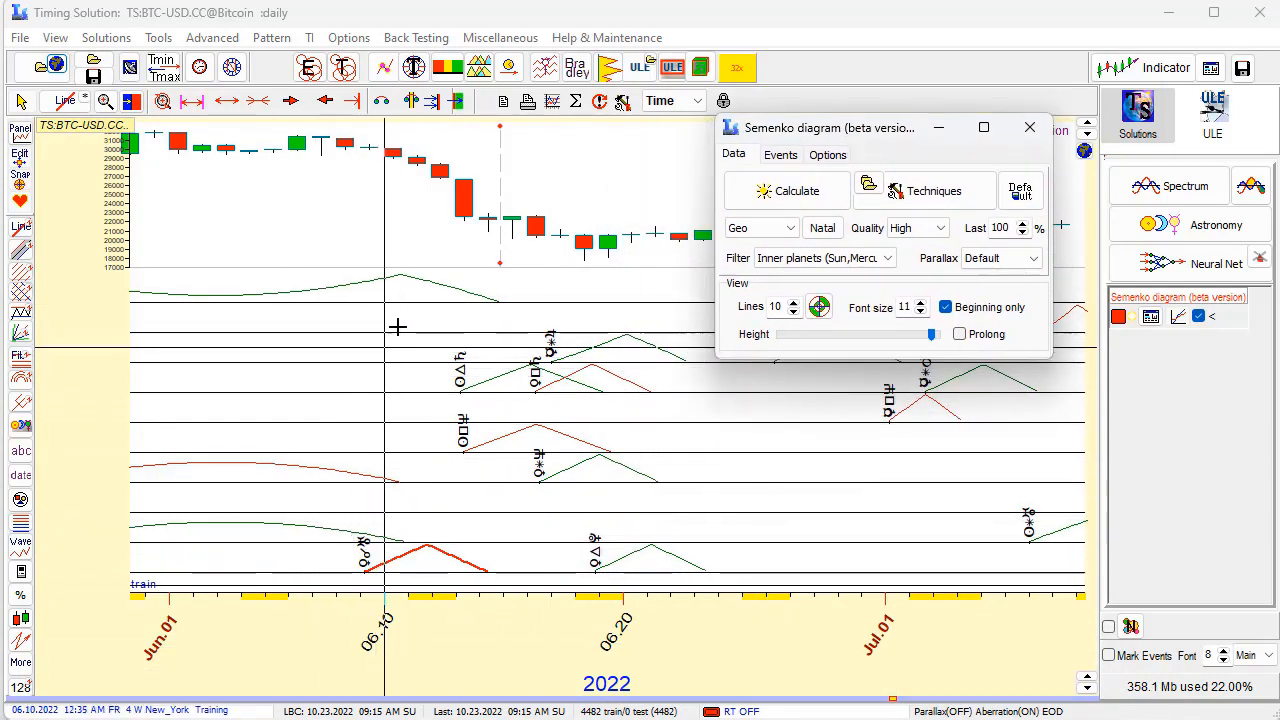
{"action": "left_click", "coordinate": [793, 312]}
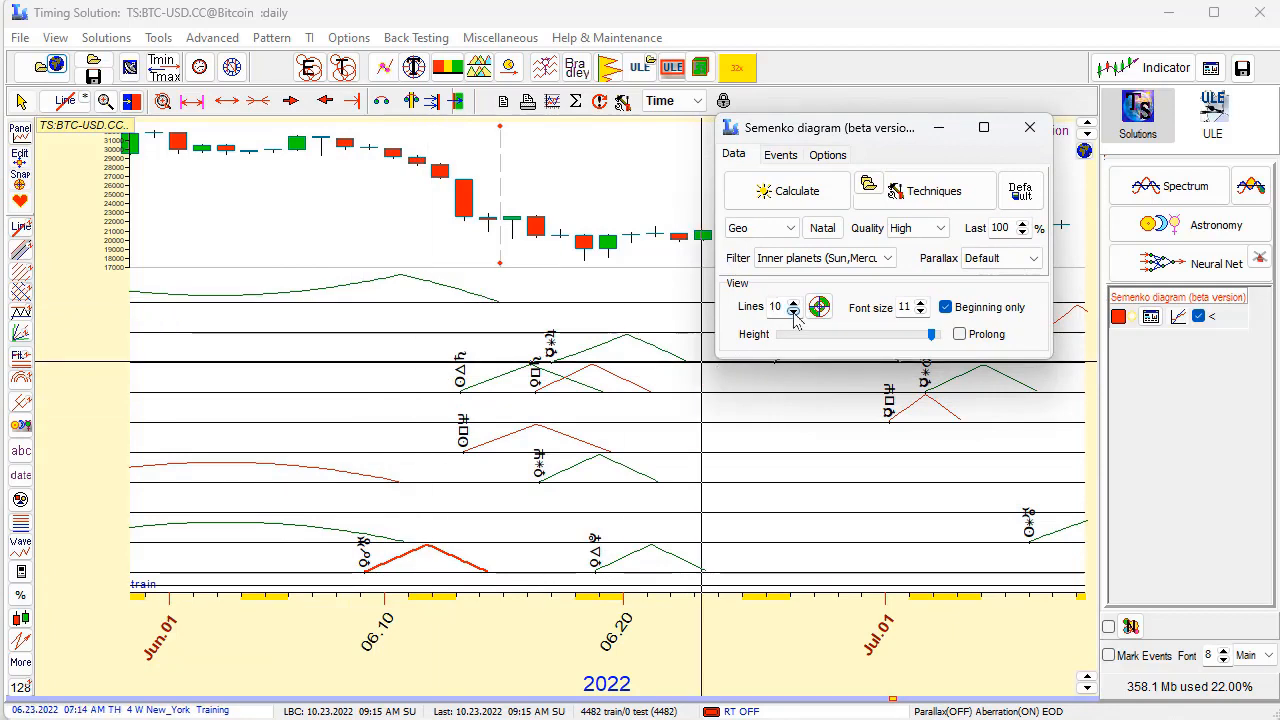
{"action": "left_click", "coordinate": [793, 312]}
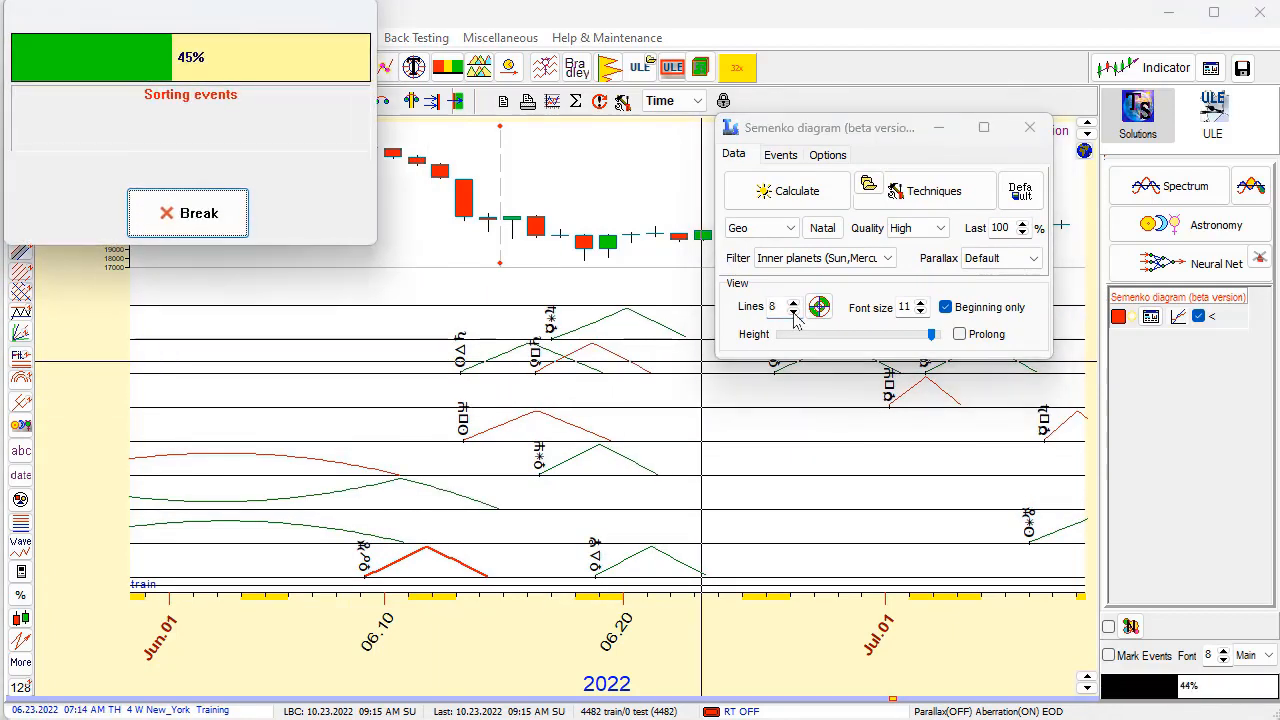
{"action": "left_click", "coordinate": [793, 312]}
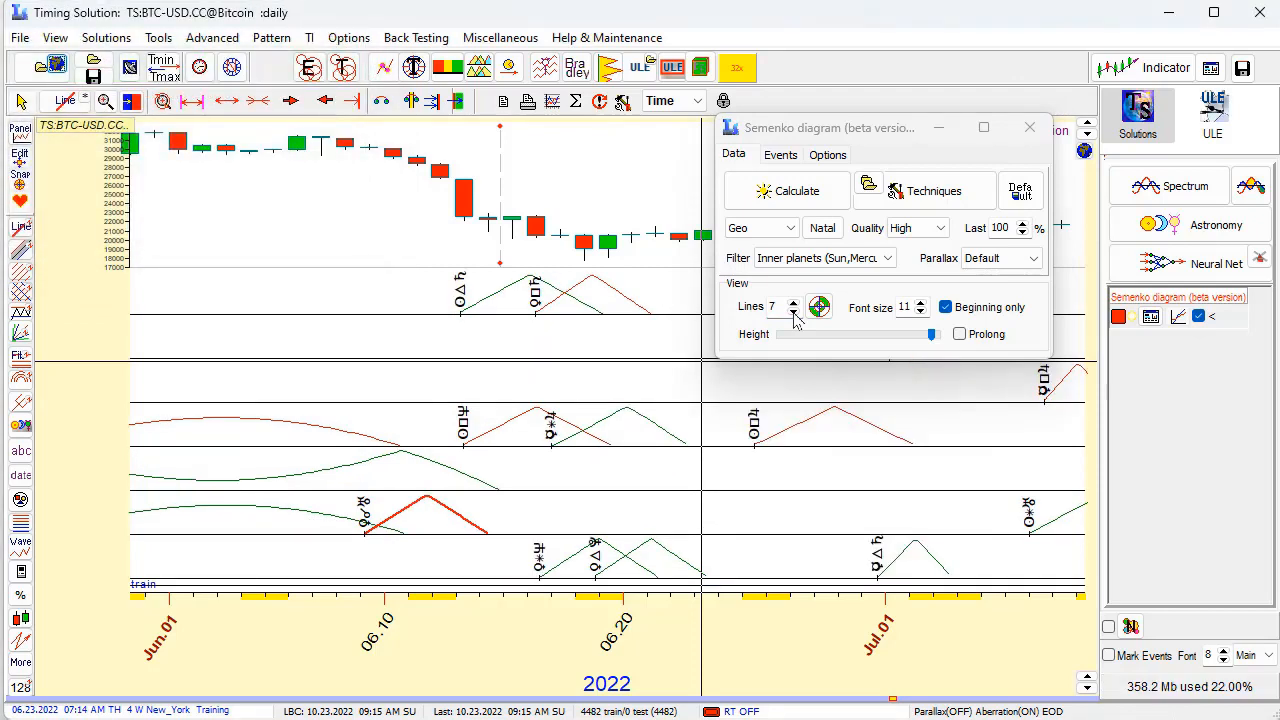
{"action": "left_click", "coordinate": [793, 312]}
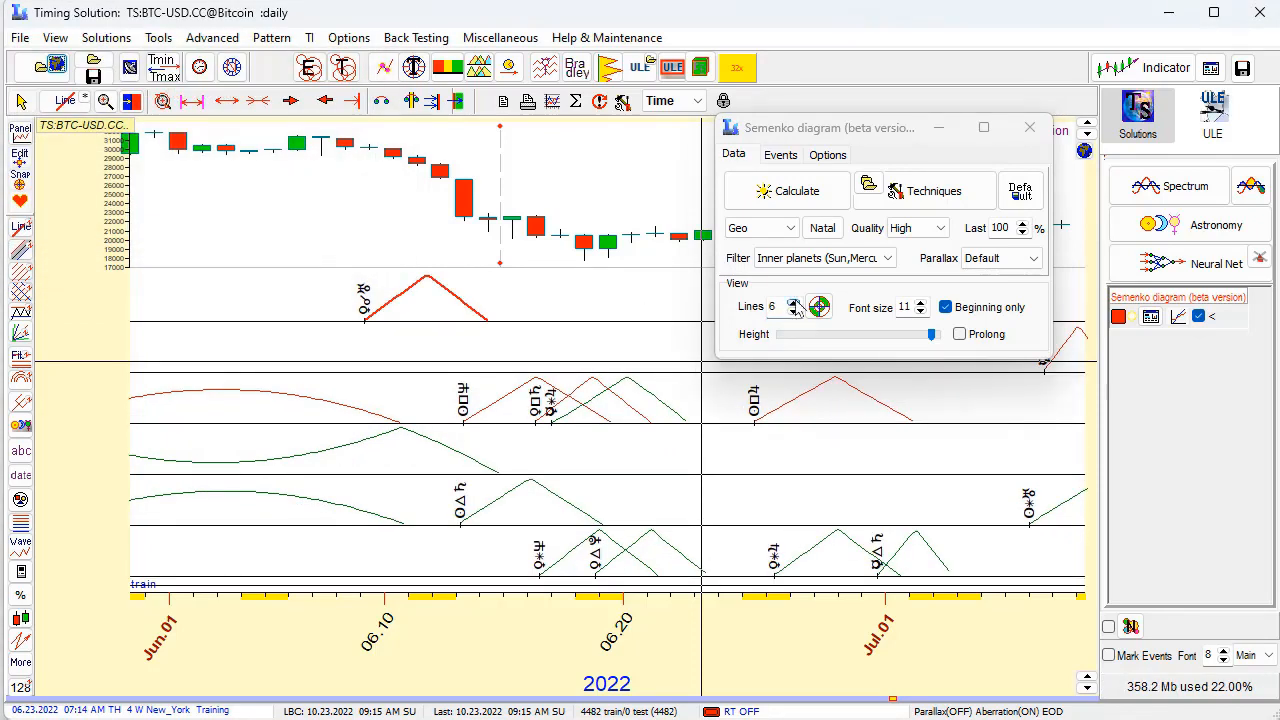
Set the Semenko diagram's quality to Highest and recalculate its aspects
{"action": "left_click_drag", "start_coordinate": [760, 128], "coordinate": [1275, 67]}
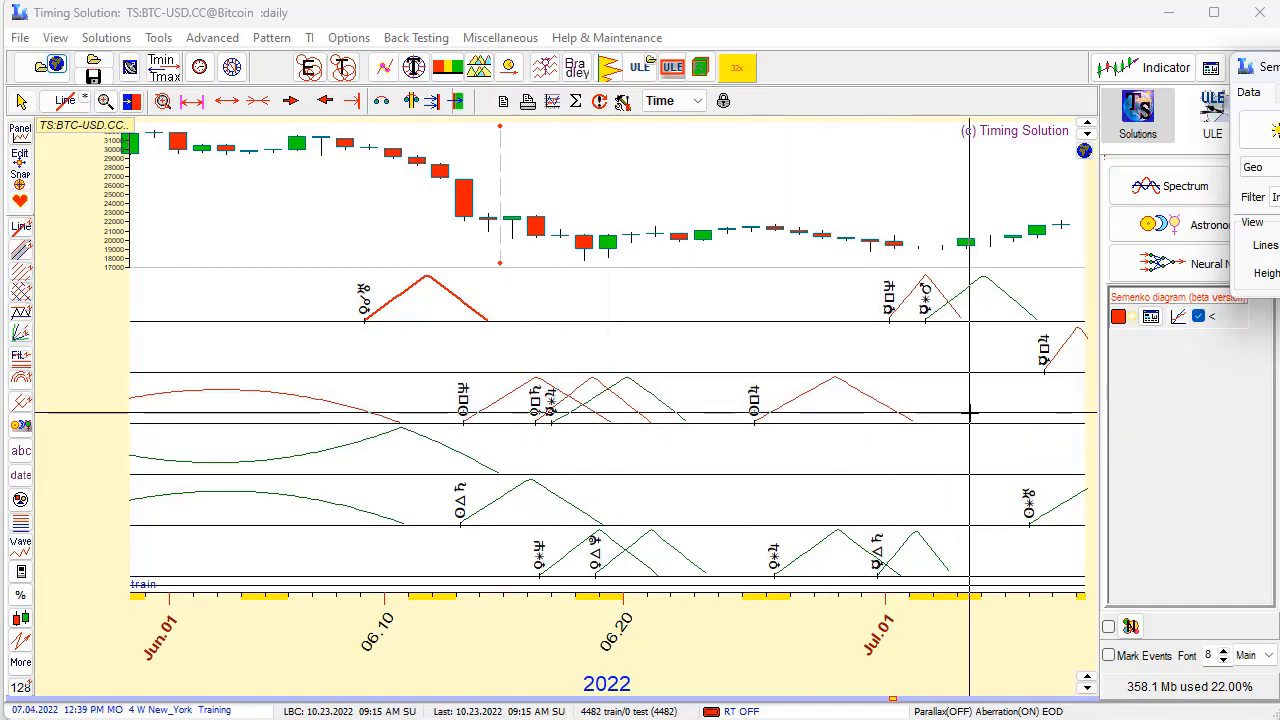
{"action": "left_click_drag", "start_coordinate": [870, 375], "coordinate": [369, 398]}
{"action": "left_click_drag", "start_coordinate": [818, 461], "coordinate": [665, 470]}
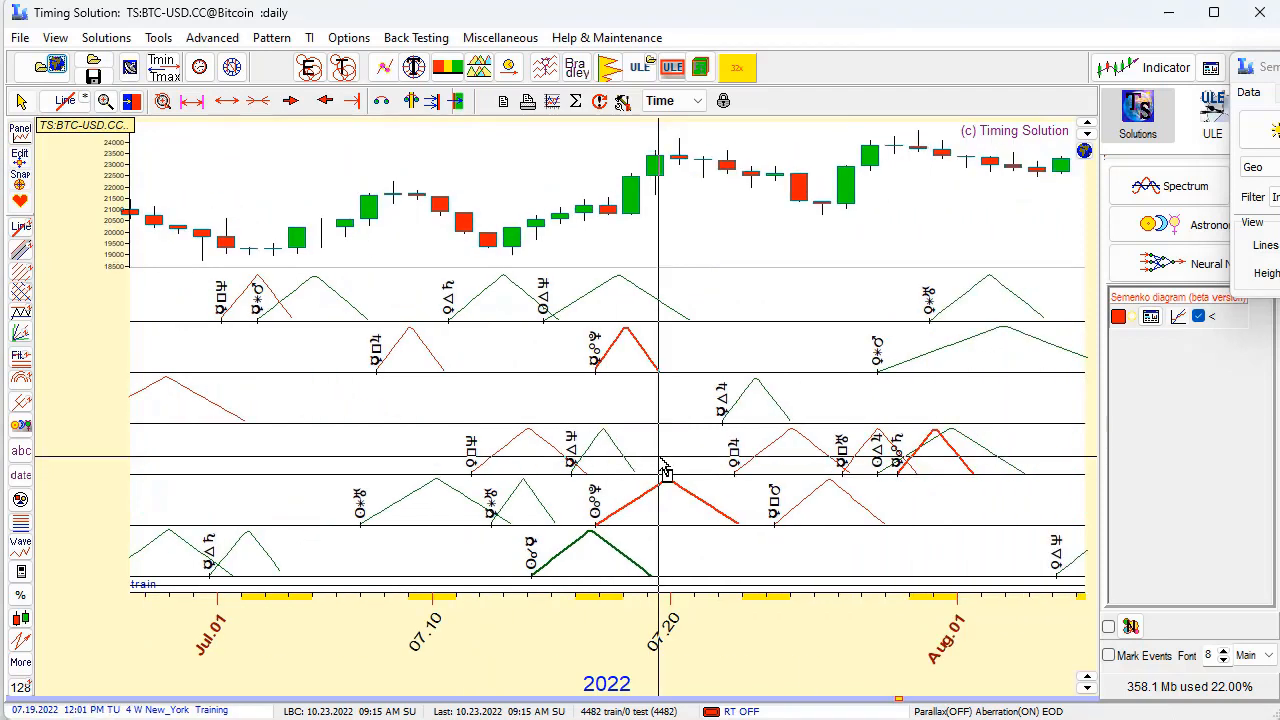
{"action": "left_click_drag", "start_coordinate": [376, 378], "coordinate": [684, 355]}
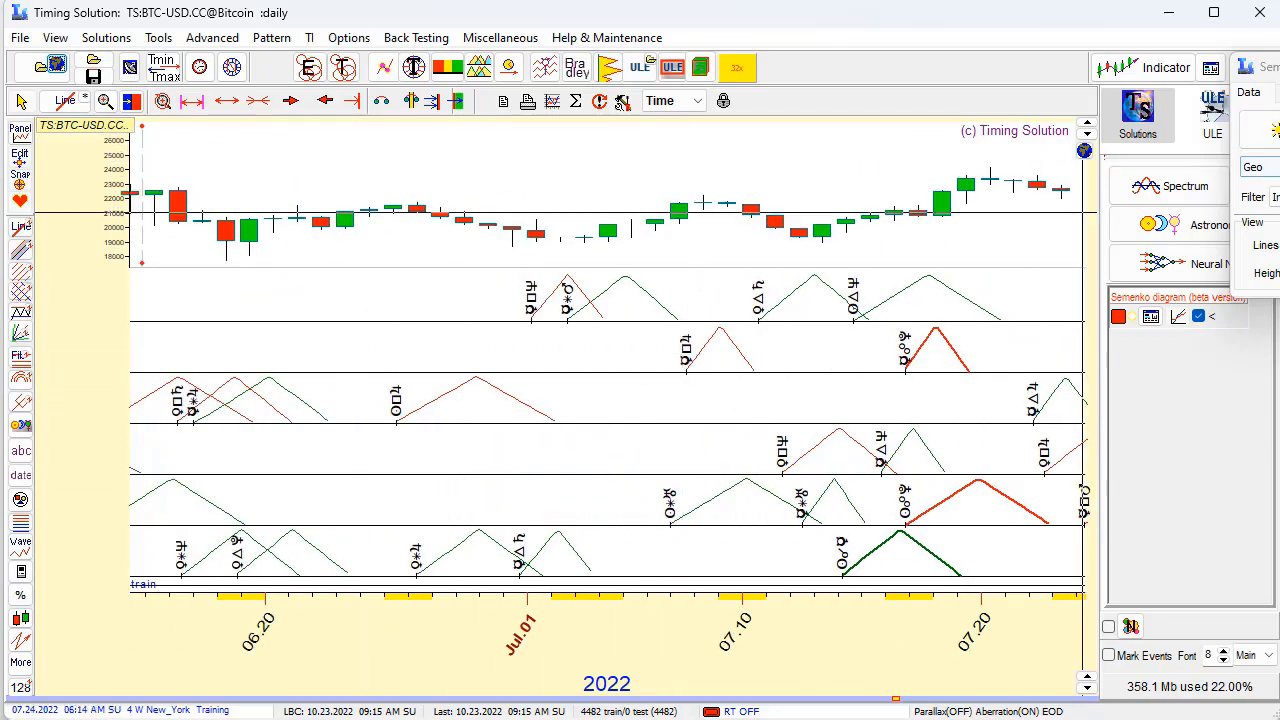
{"action": "left_click_drag", "start_coordinate": [1262, 67], "coordinate": [431, 196]}
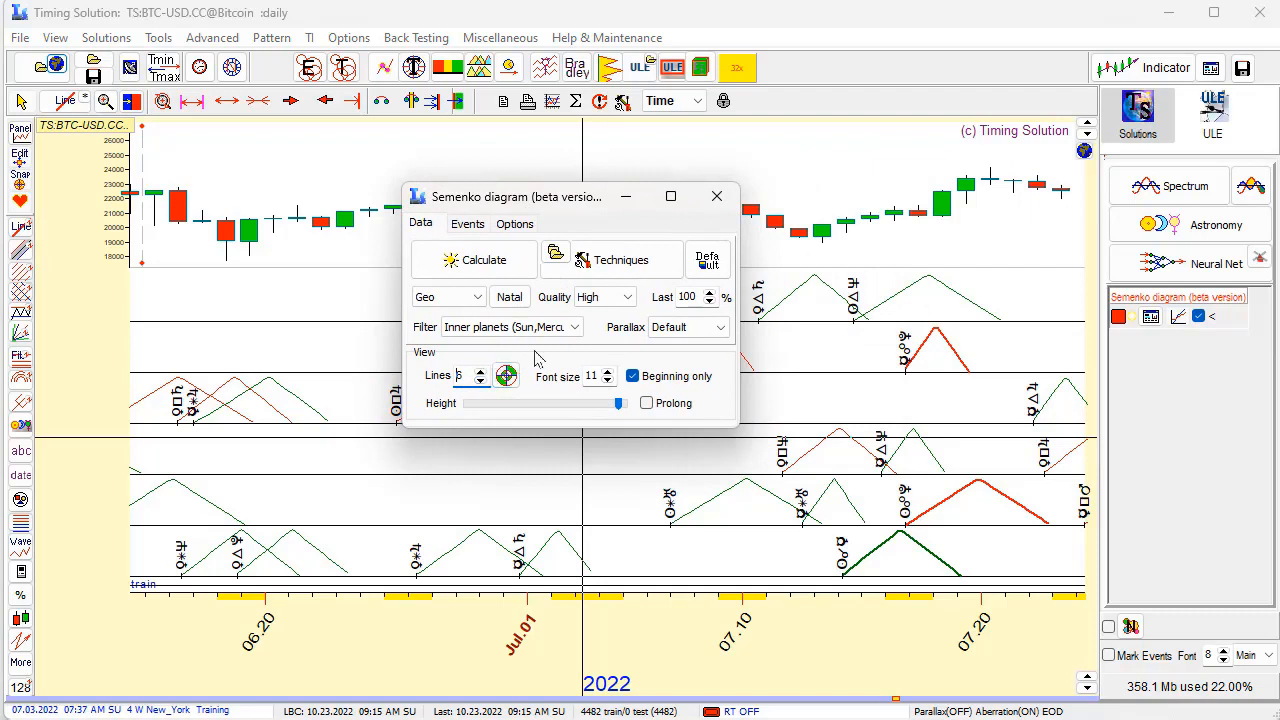
{"action": "left_click", "coordinate": [628, 303]}
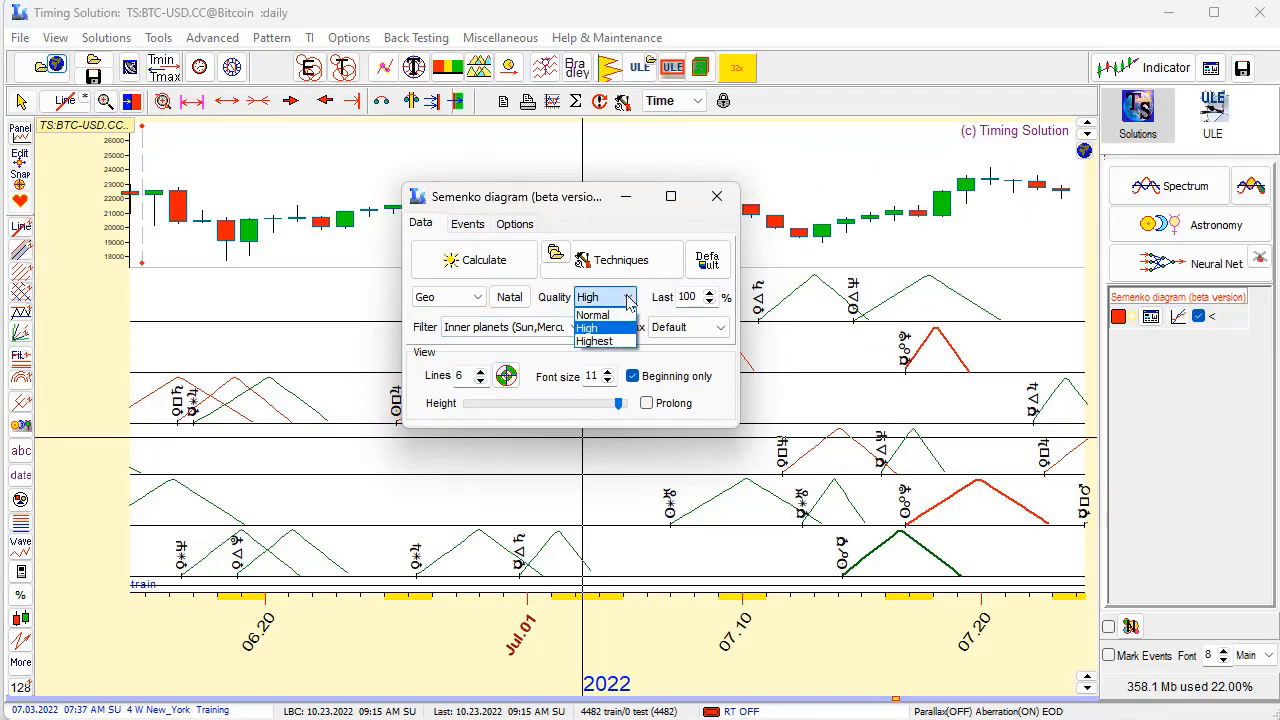
{"action": "left_click", "coordinate": [602, 342]}
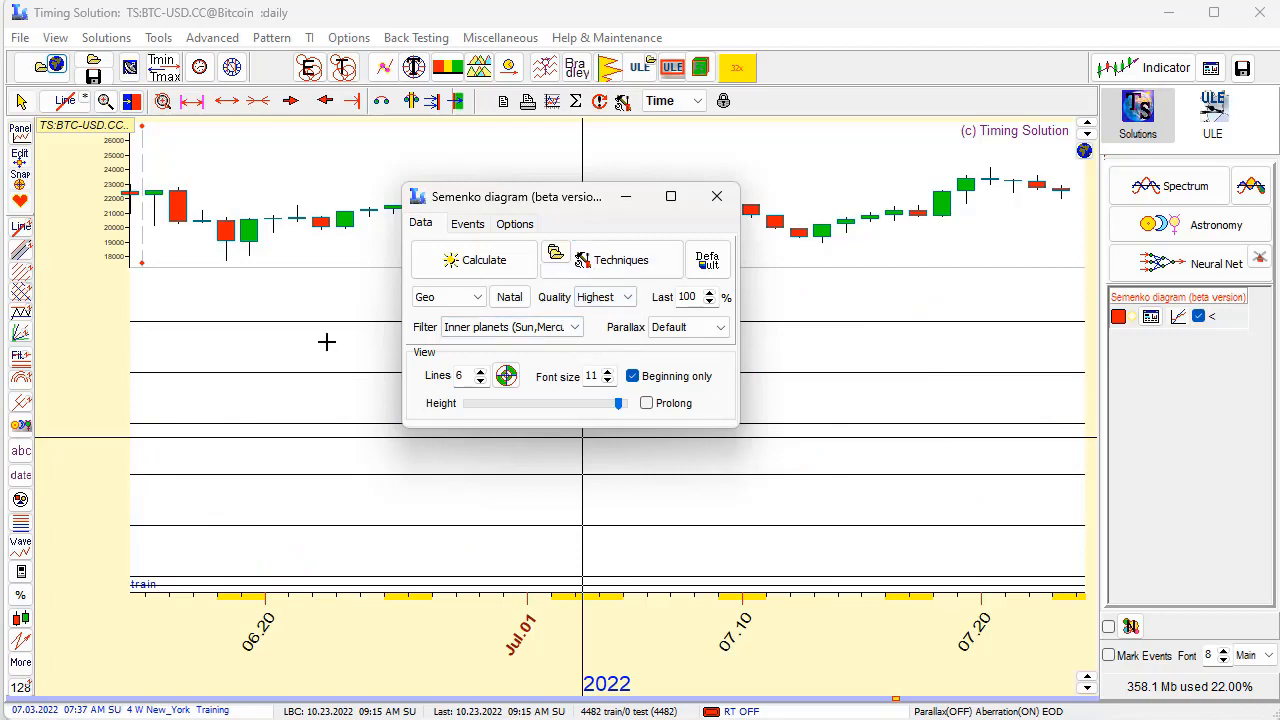
{"action": "left_click", "coordinate": [393, 298]}
{"action": "left_click", "coordinate": [473, 262]}
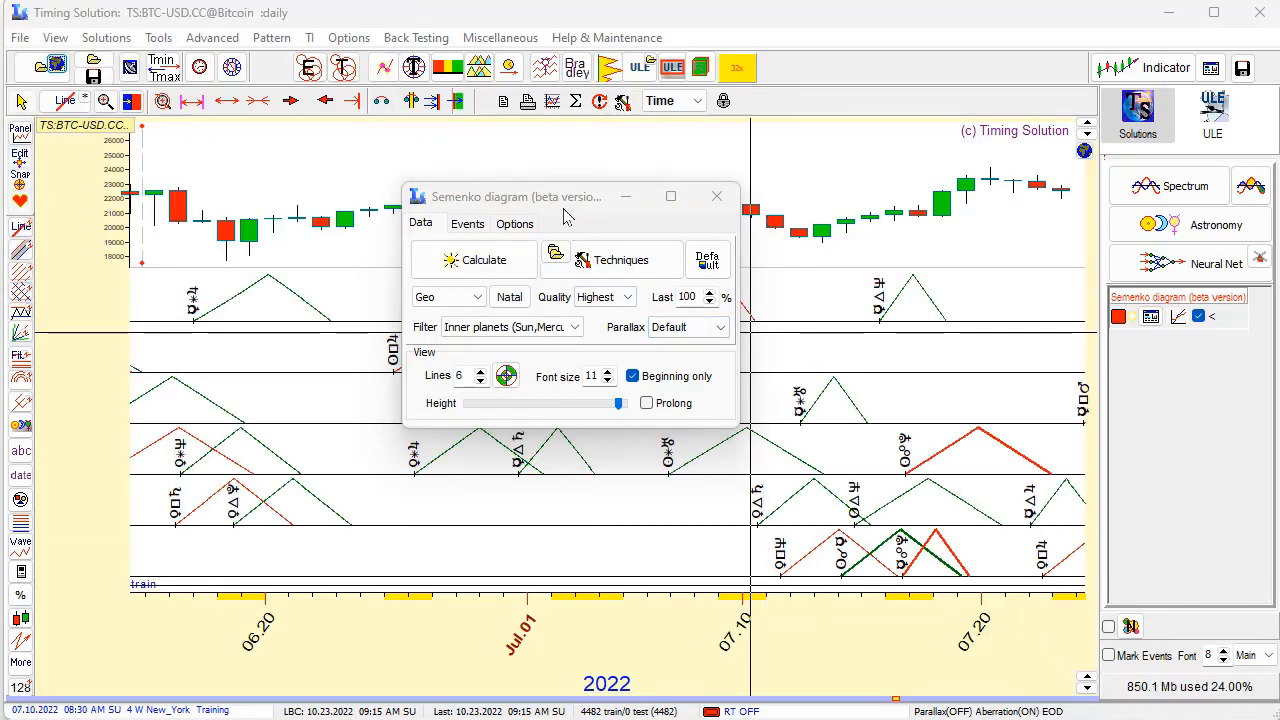
Try the heliocentric coordinate system for the Semenko diagram and return it to geocentric
{"action": "left_click_drag", "start_coordinate": [565, 200], "coordinate": [511, 168]}
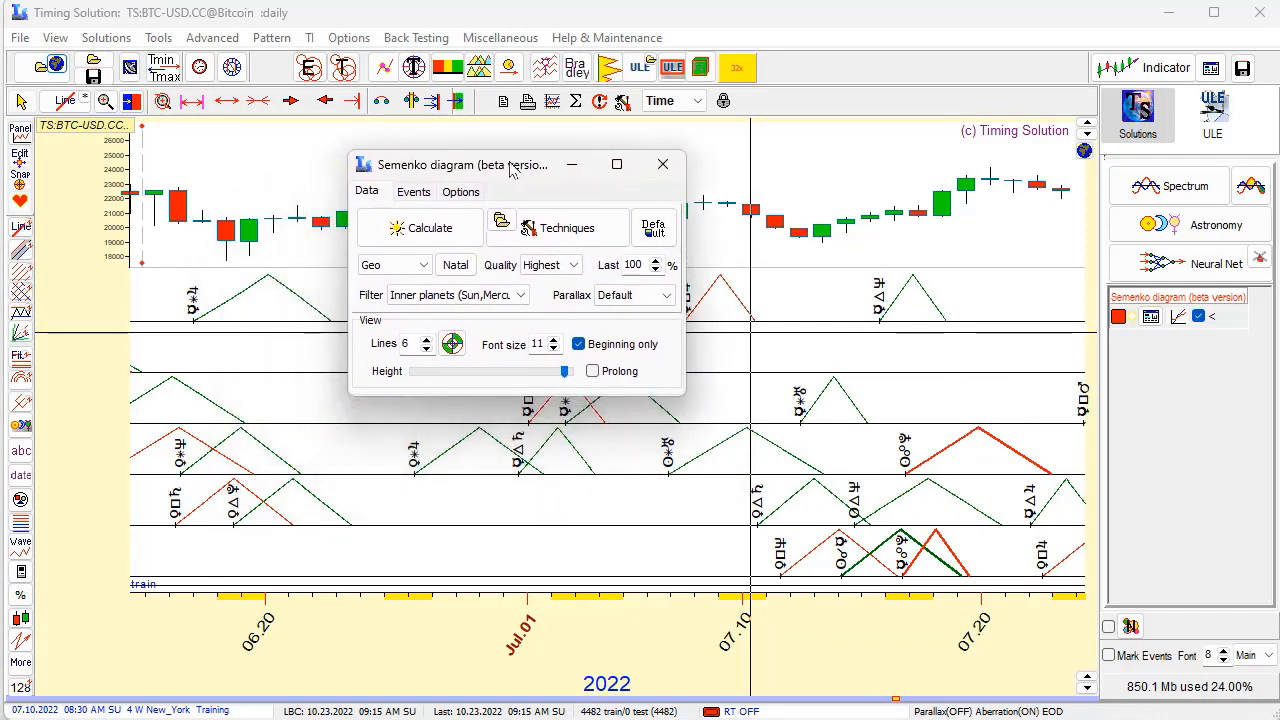
{"action": "left_click", "coordinate": [421, 266]}
{"action": "left_click", "coordinate": [380, 287]}
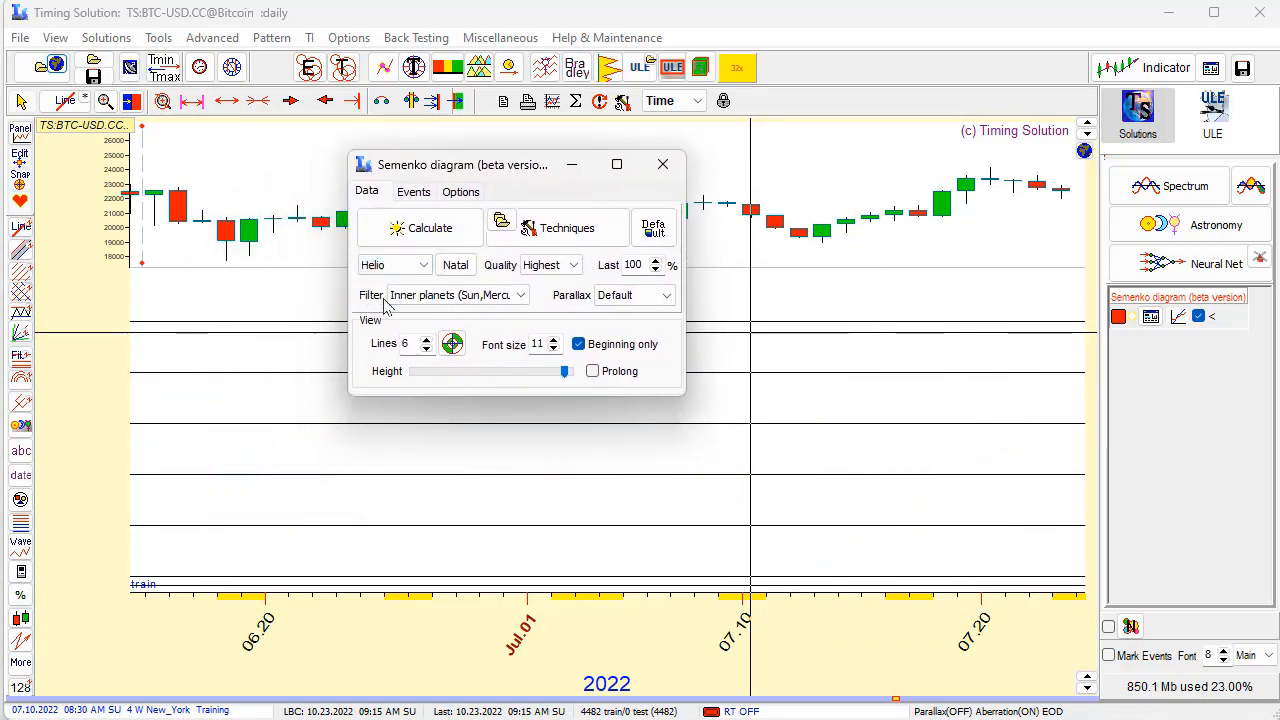
{"action": "left_click", "coordinate": [424, 266]}
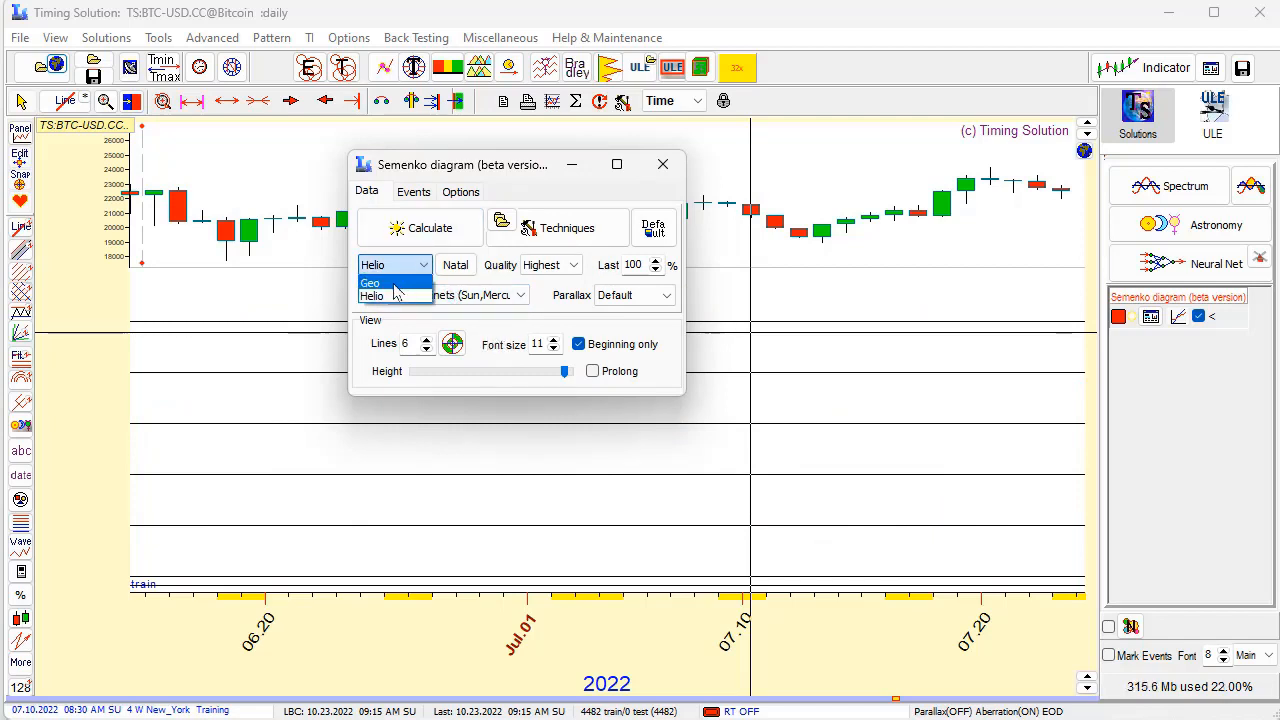
{"action": "left_click", "coordinate": [380, 277]}
Exclude the MC and North Node from the Semenko diagram's natal objects
{"action": "left_click", "coordinate": [455, 266]}
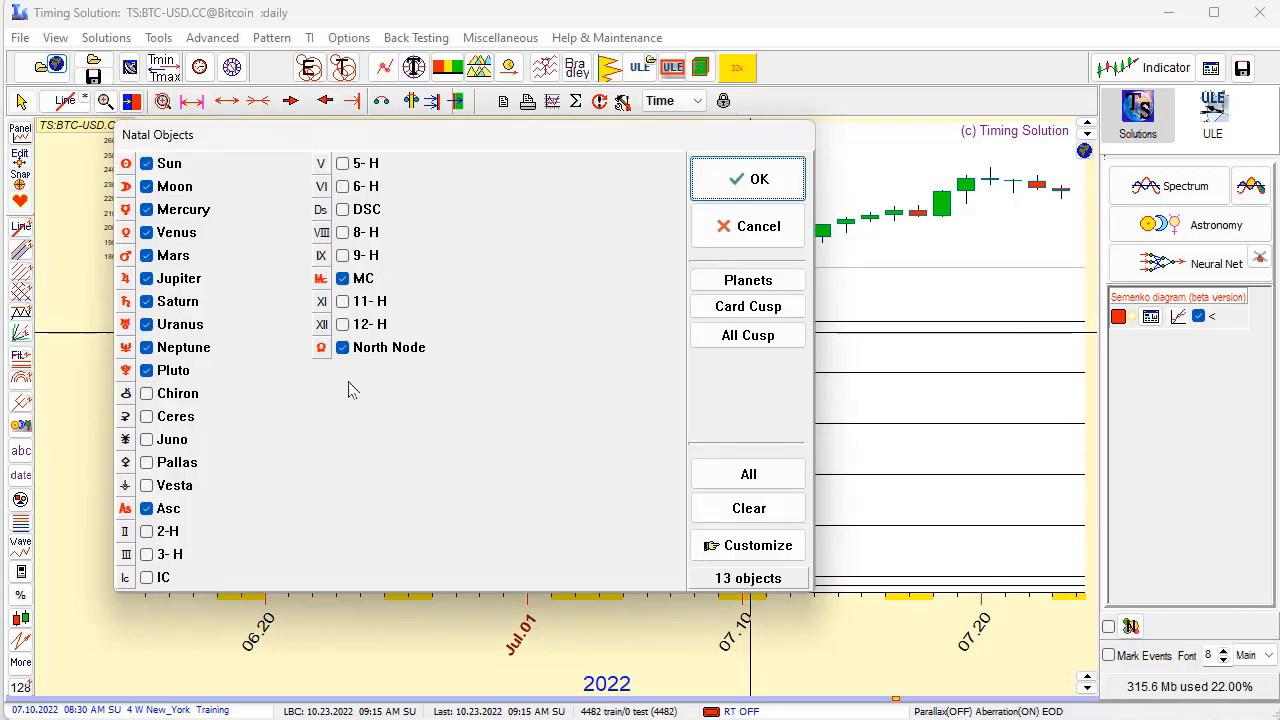
{"action": "left_click", "coordinate": [342, 279]}
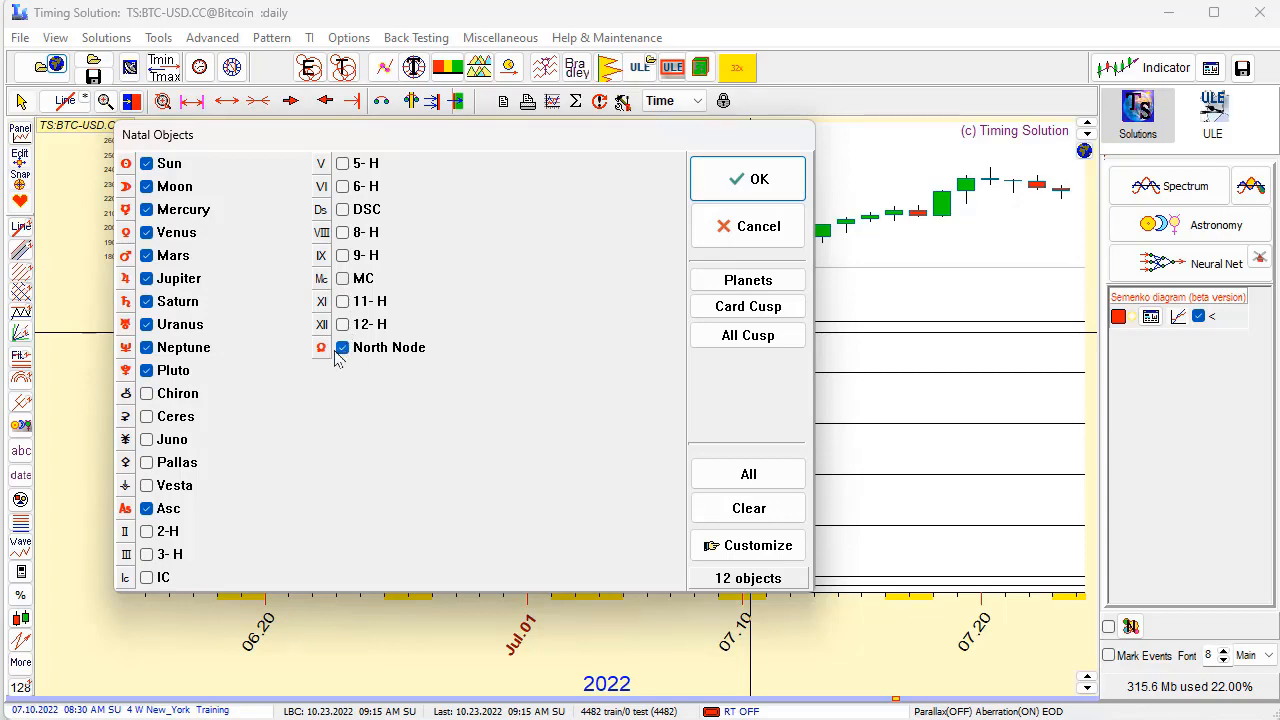
{"action": "left_click", "coordinate": [343, 349]}
{"action": "left_click", "coordinate": [720, 178]}
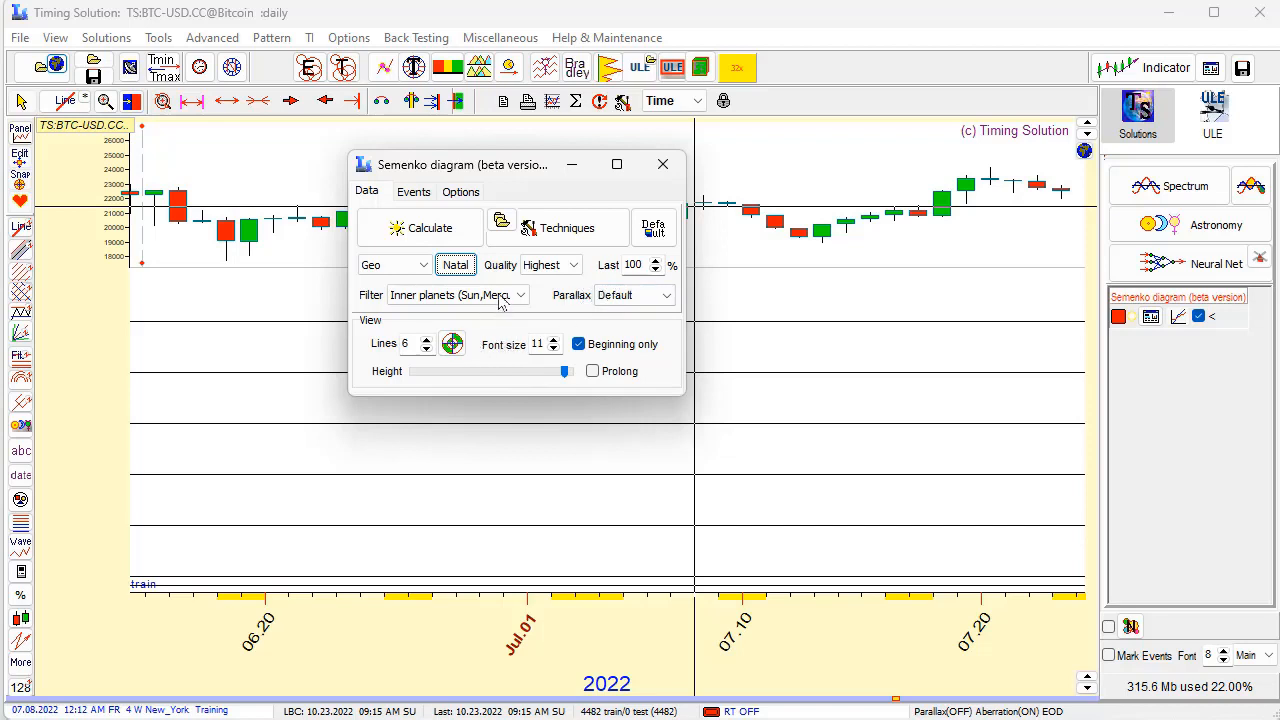
Set the Simple Transit technique to use p/n instead of p/p aspects and recalculate the Semenko diagram
{"action": "left_click", "coordinate": [537, 237]}
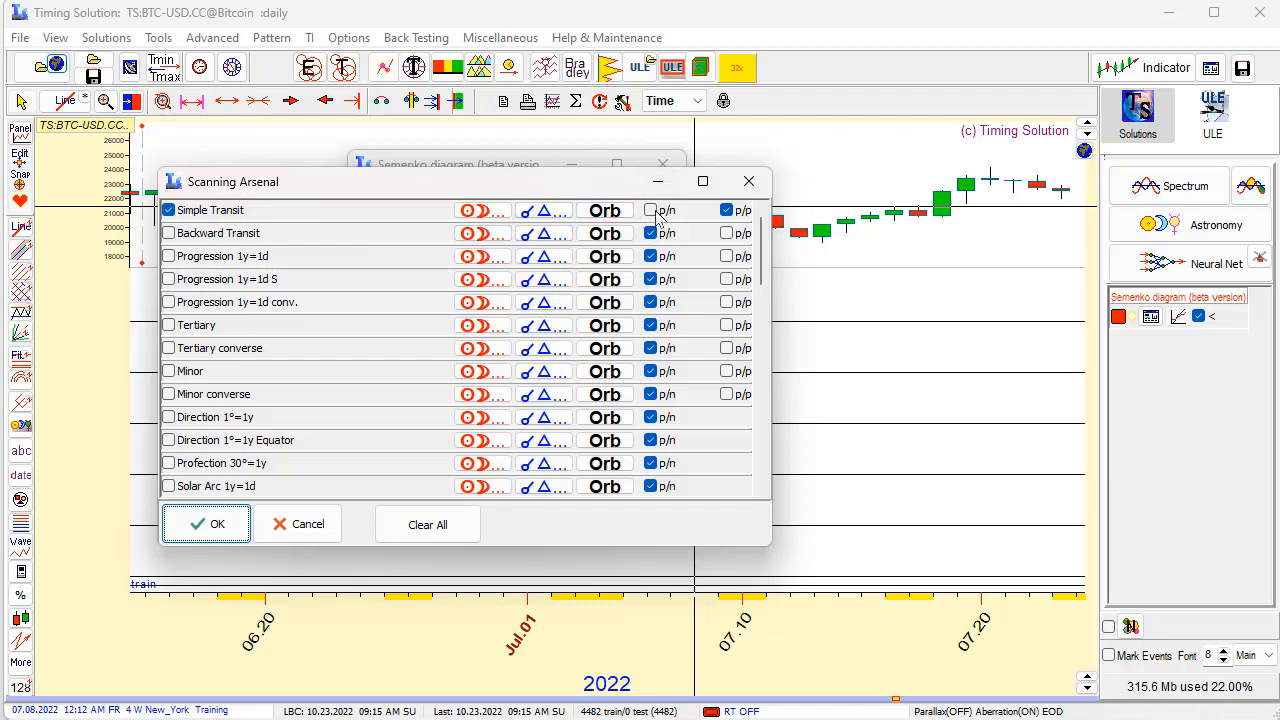
{"action": "left_click", "coordinate": [652, 211]}
{"action": "left_click", "coordinate": [733, 213]}
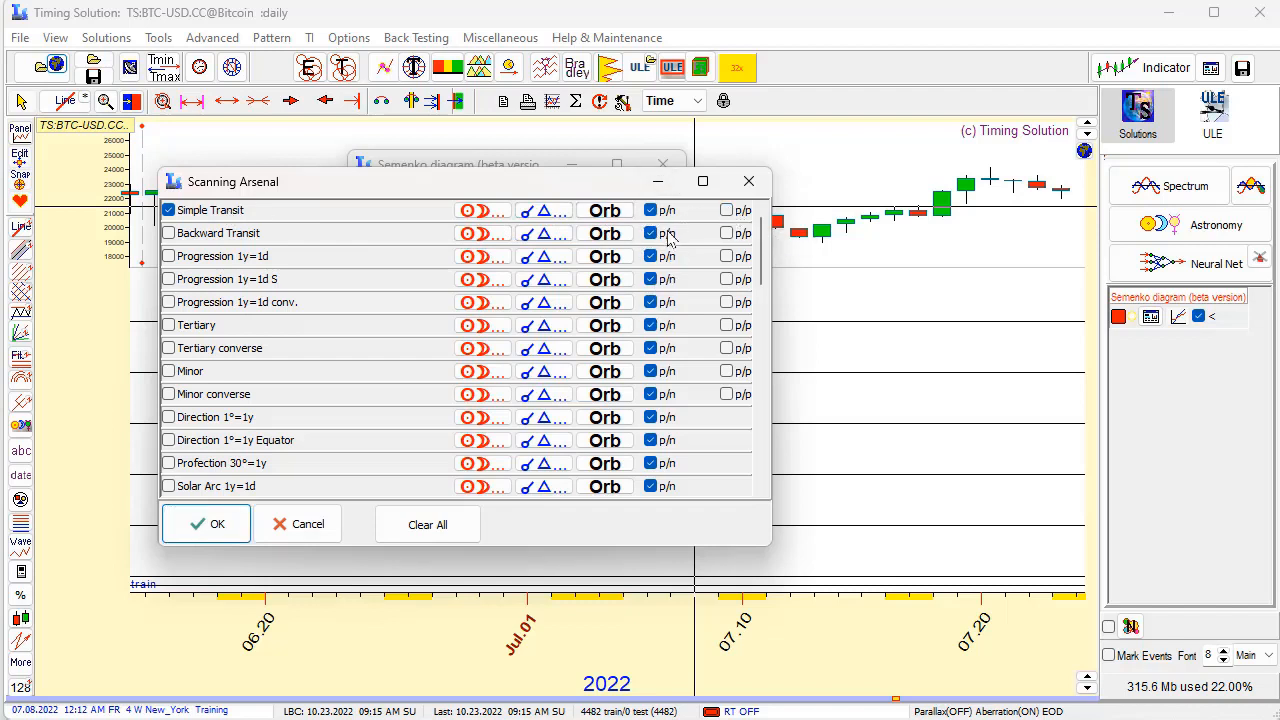
{"action": "left_click", "coordinate": [215, 526]}
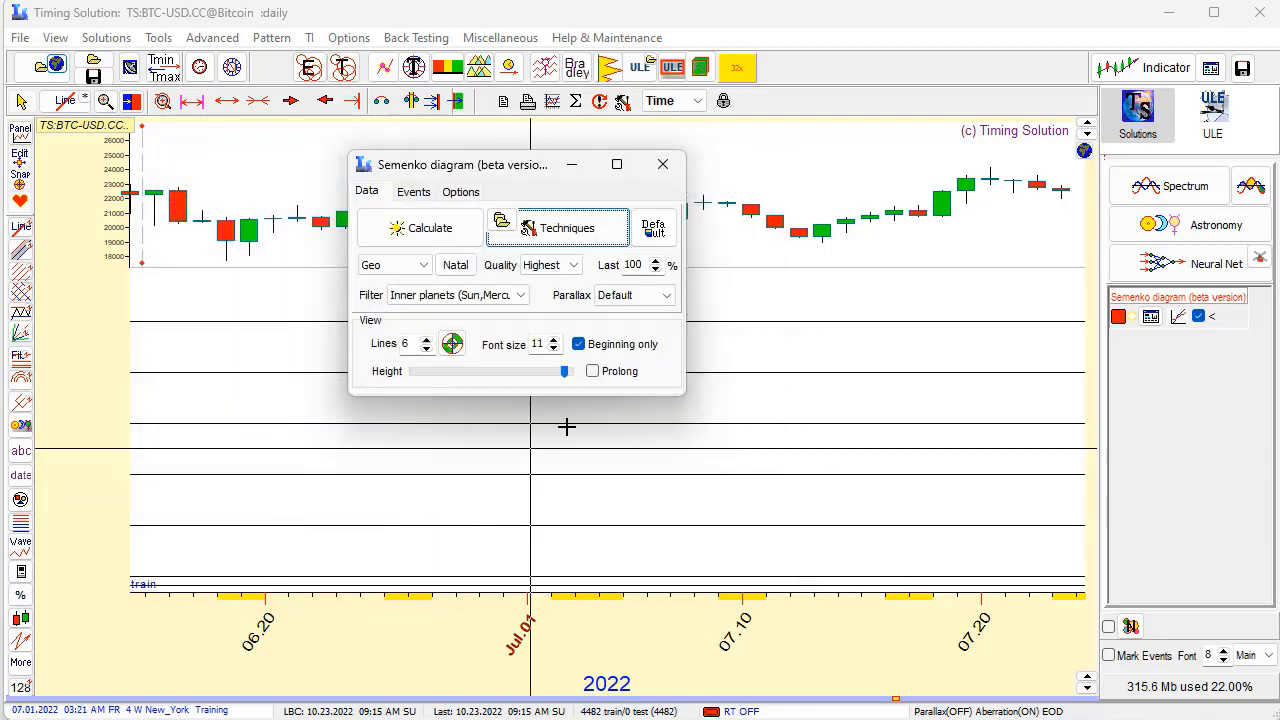
{"action": "left_click", "coordinate": [440, 228]}
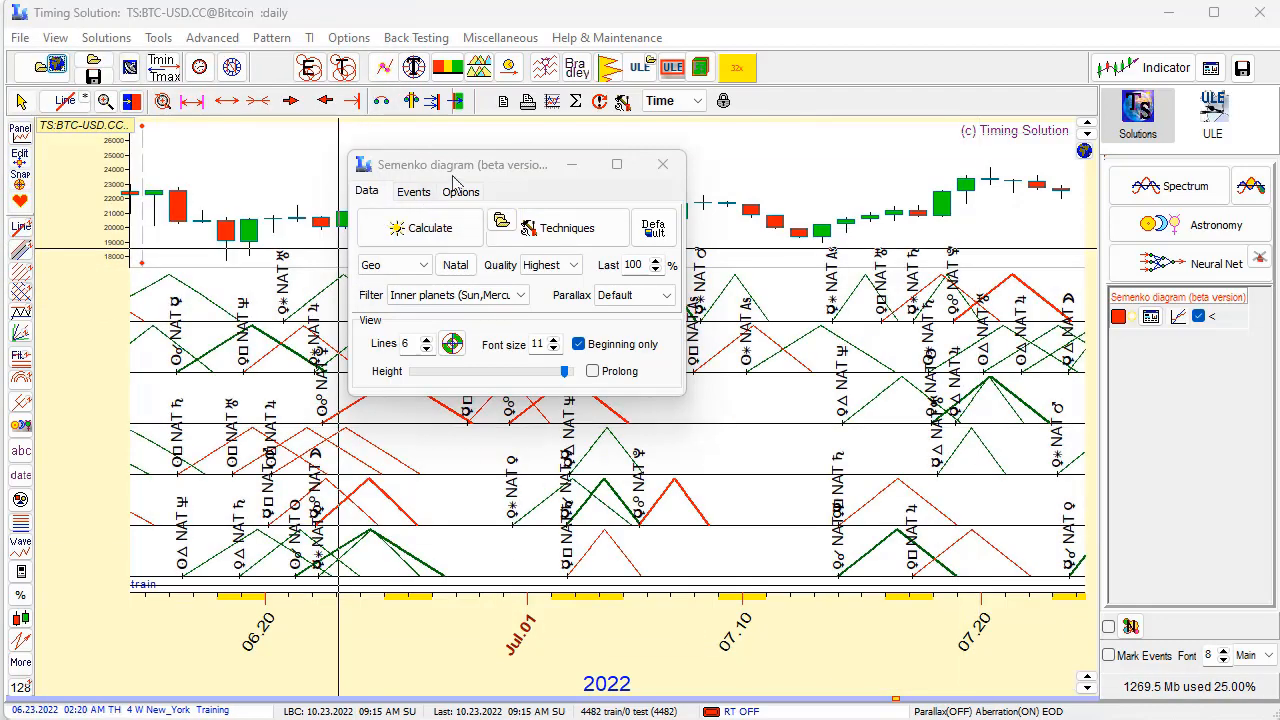
Set the Semenko diagram's font size to 8 and its number of lines to 7, keeping its settings window clear of the chart
{"action": "left_click_drag", "start_coordinate": [485, 170], "coordinate": [762, 140]}
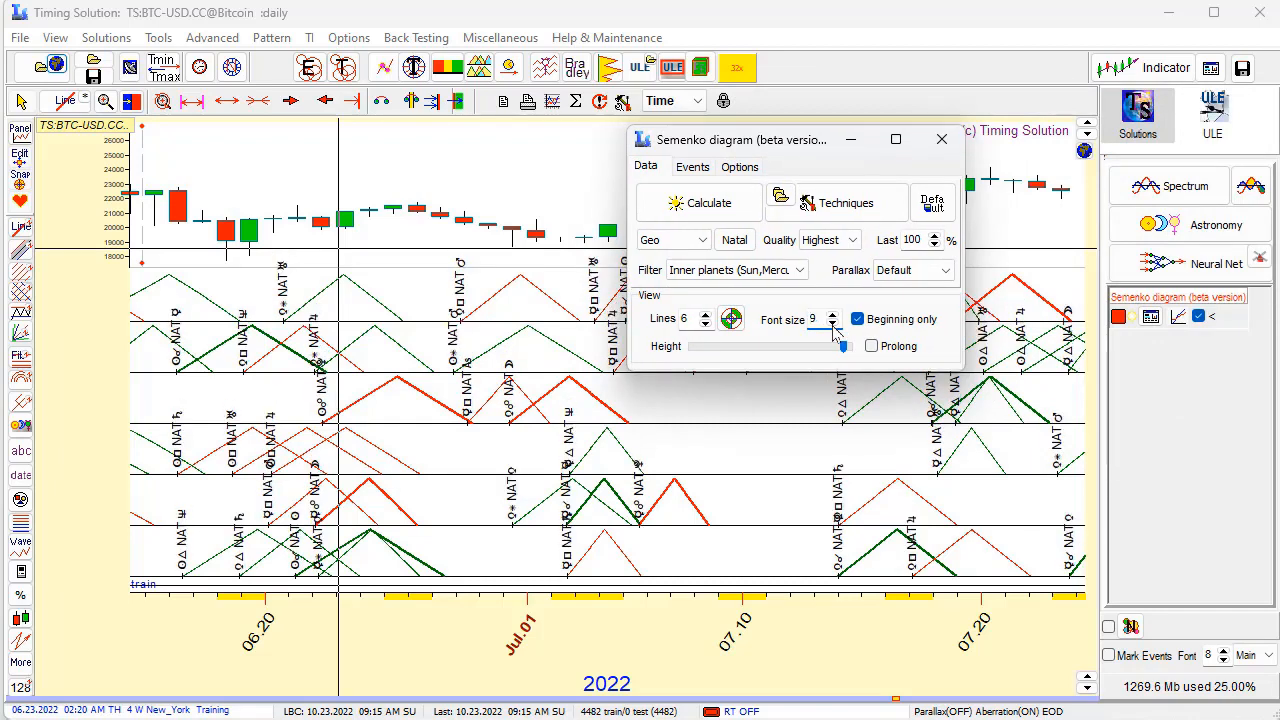
{"action": "left_click", "coordinate": [705, 315]}
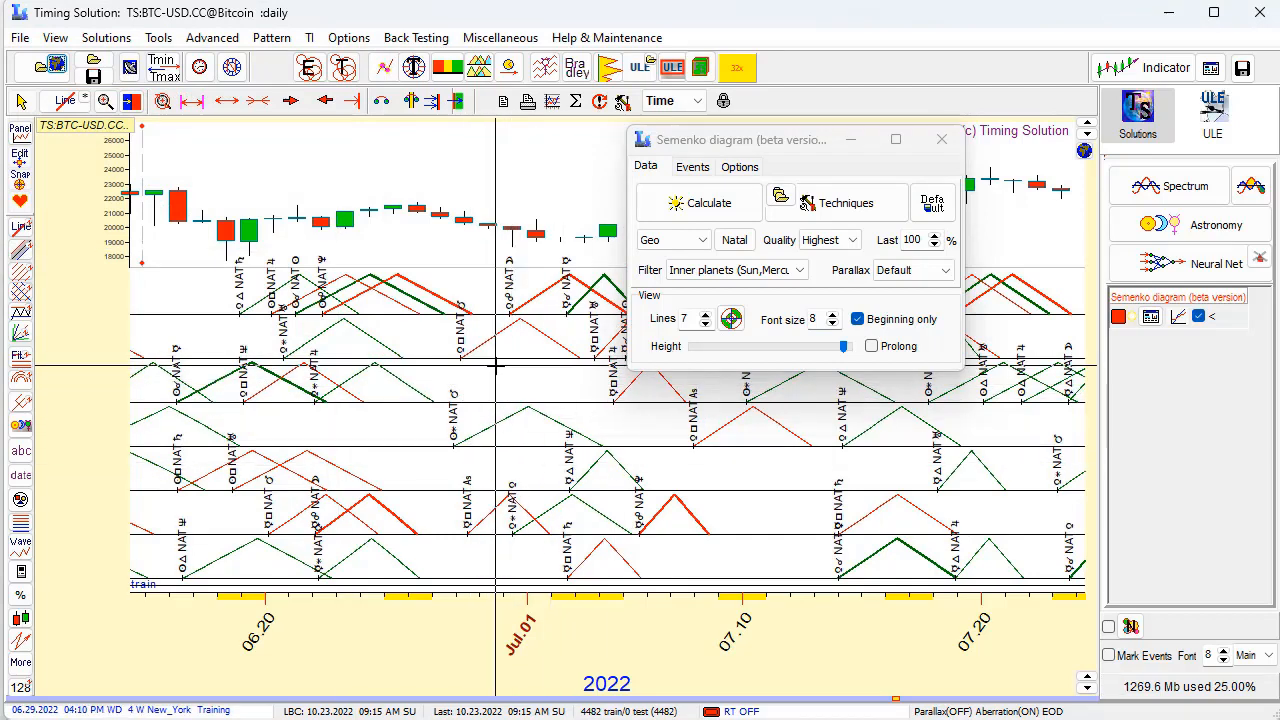
{"action": "left_click_drag", "start_coordinate": [743, 140], "coordinate": [1073, 113]}
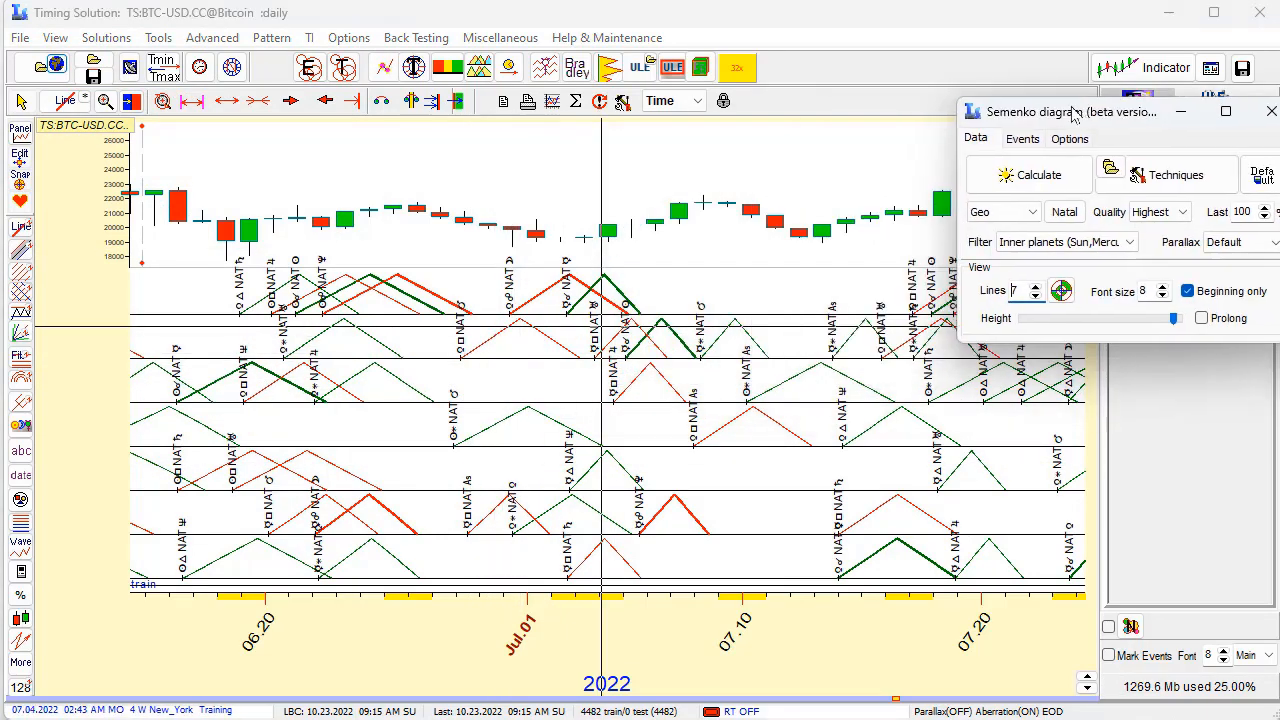
{"action": "left_click_drag", "start_coordinate": [904, 388], "coordinate": [405, 375]}
{"action": "left_click_drag", "start_coordinate": [846, 346], "coordinate": [364, 362]}
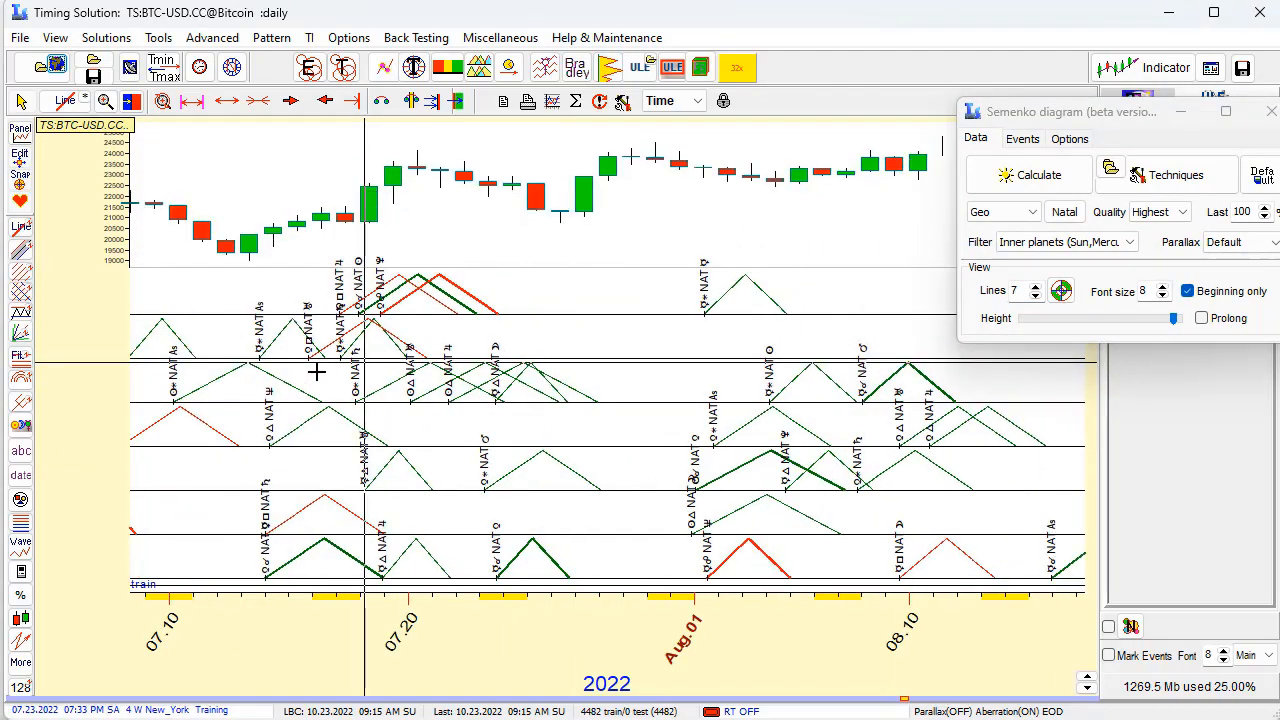